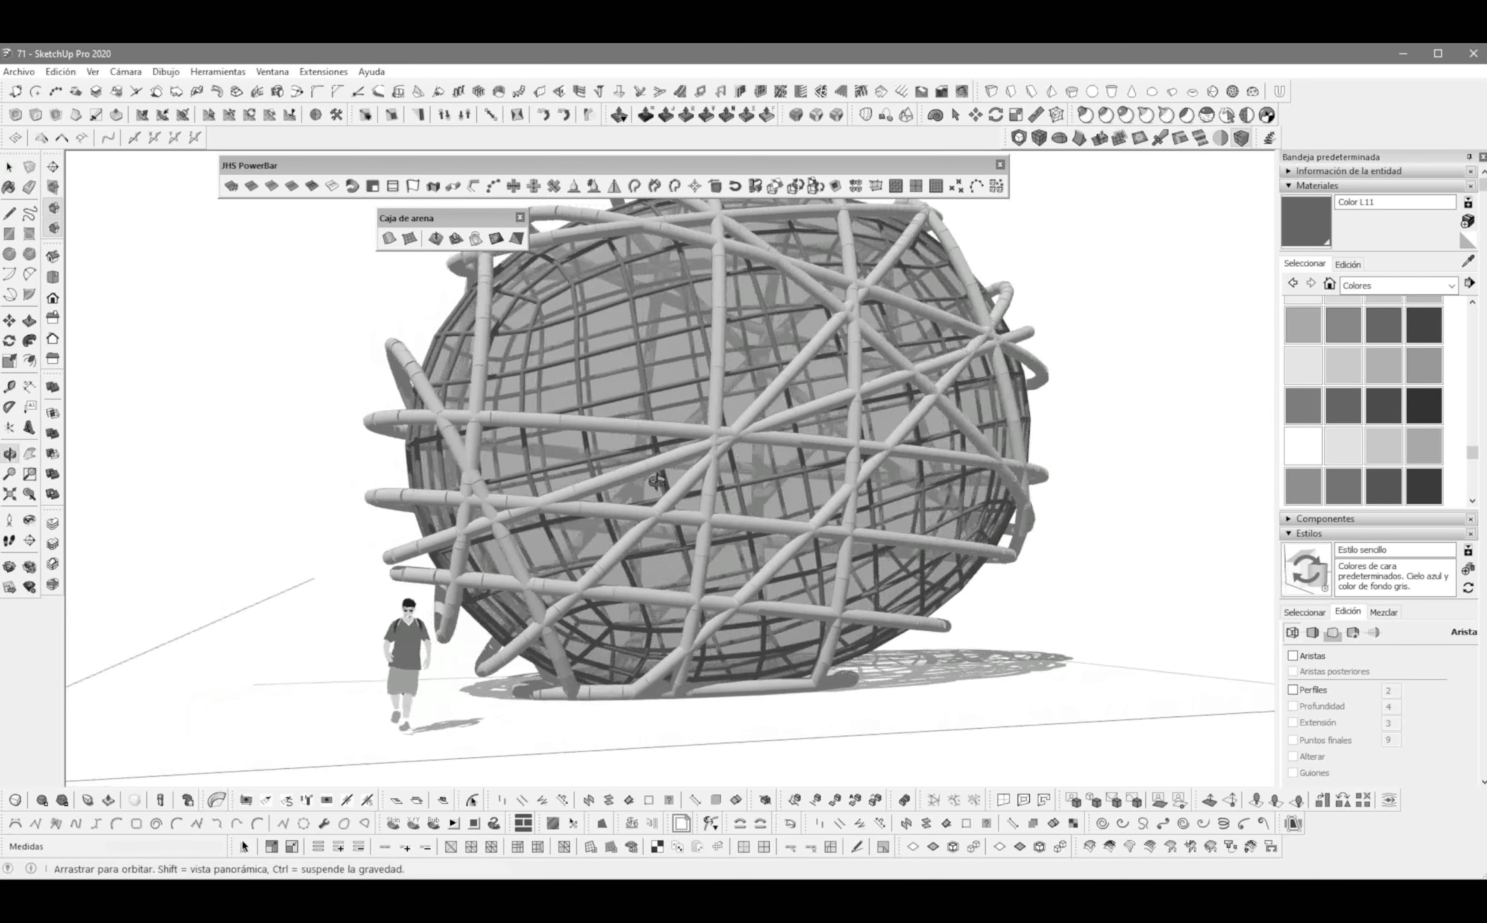
Step: Draw a rectangle on the ground beside the human figure and push it up into a box
key(F3)
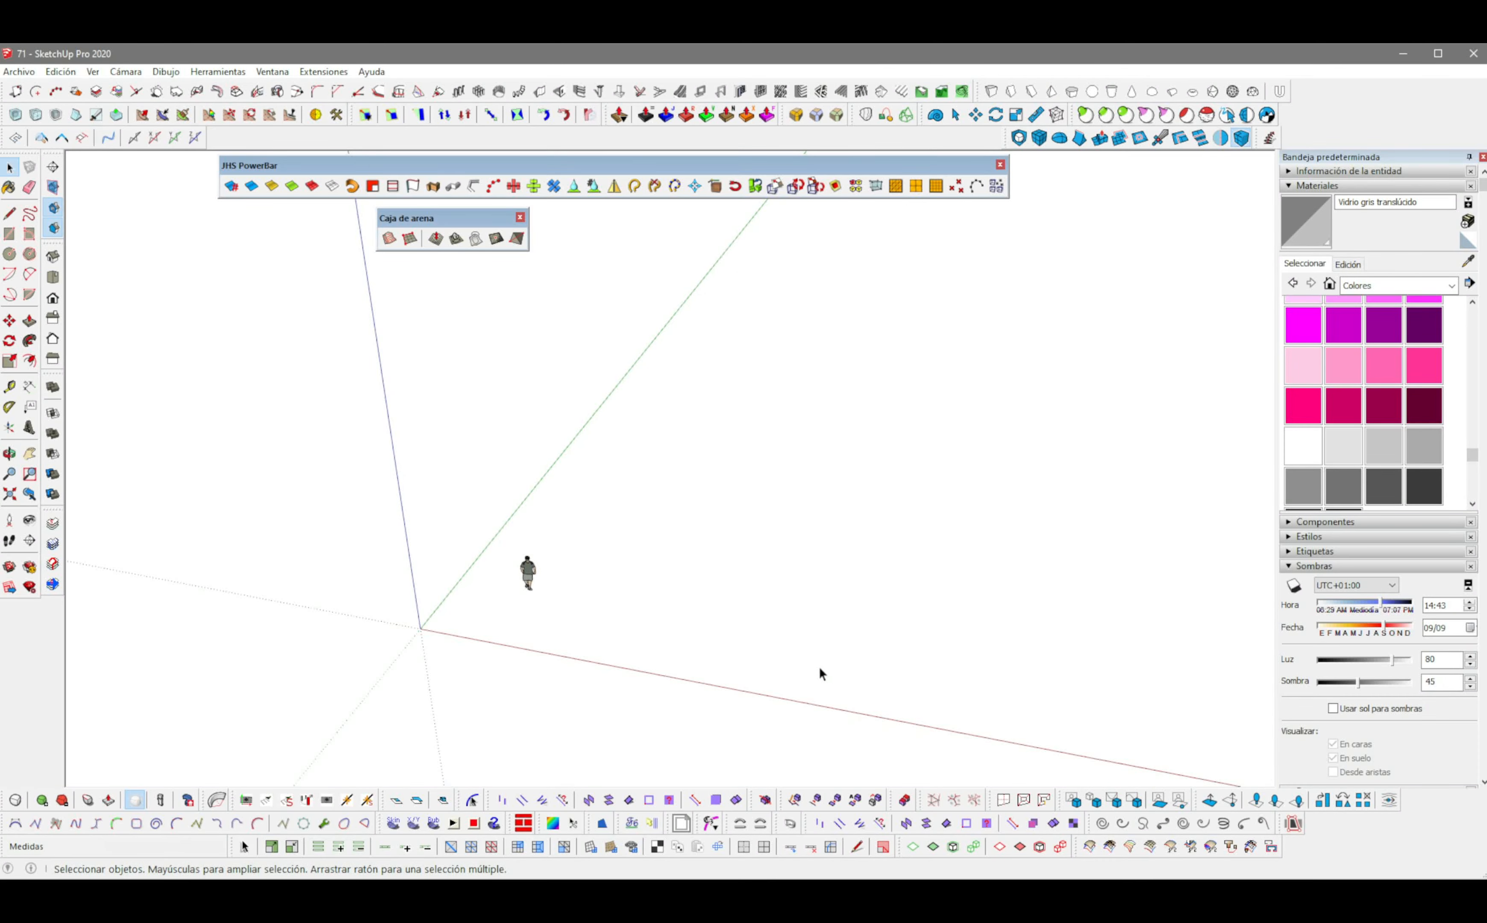
key(r)
click(494, 607)
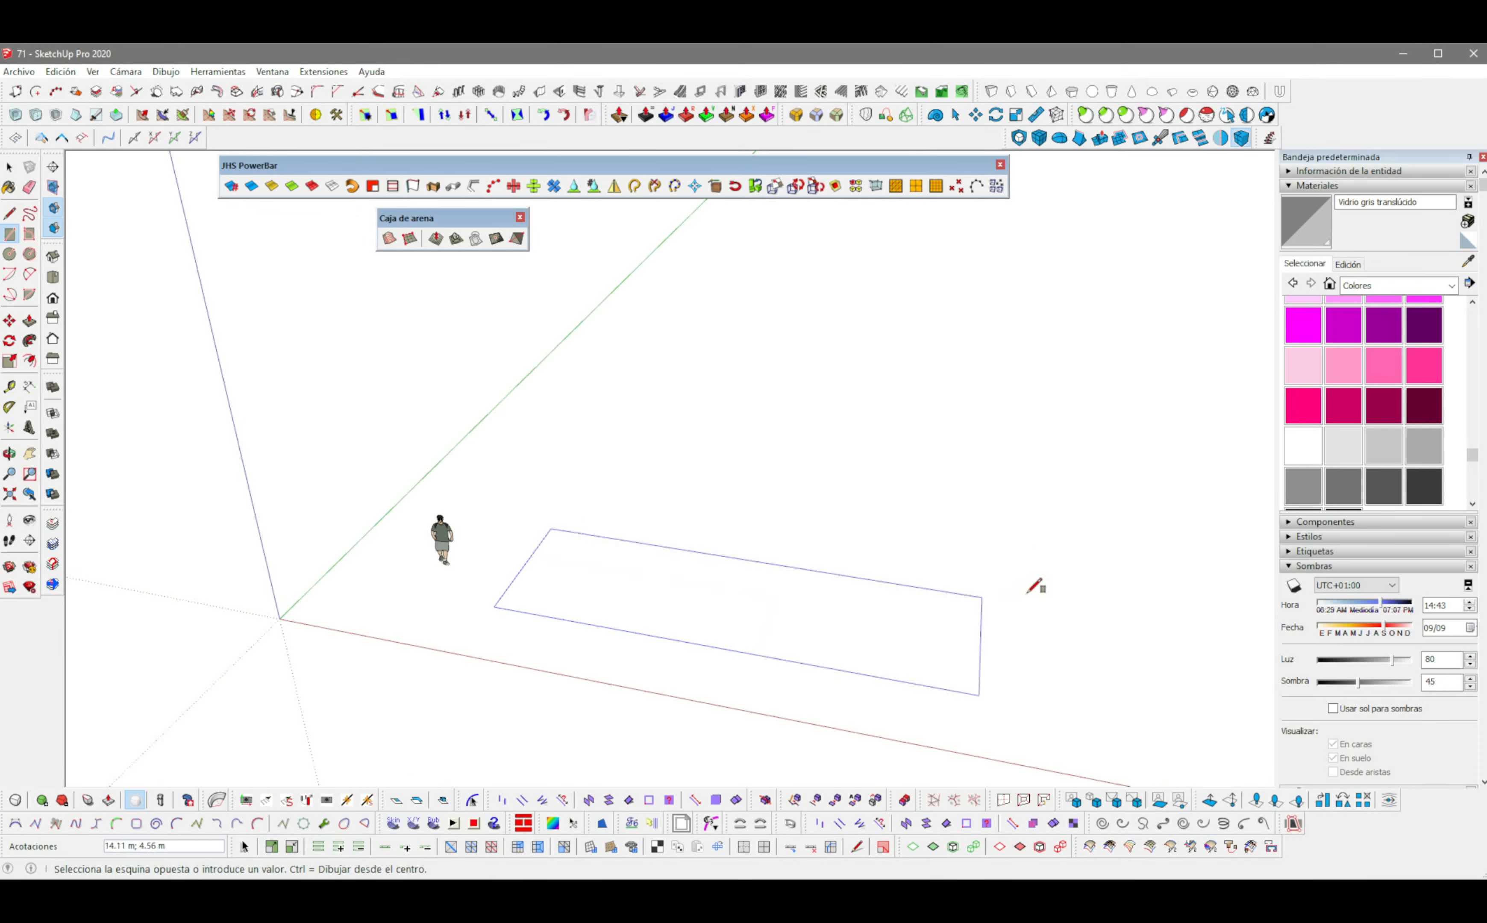
click(1037, 490)
key(p)
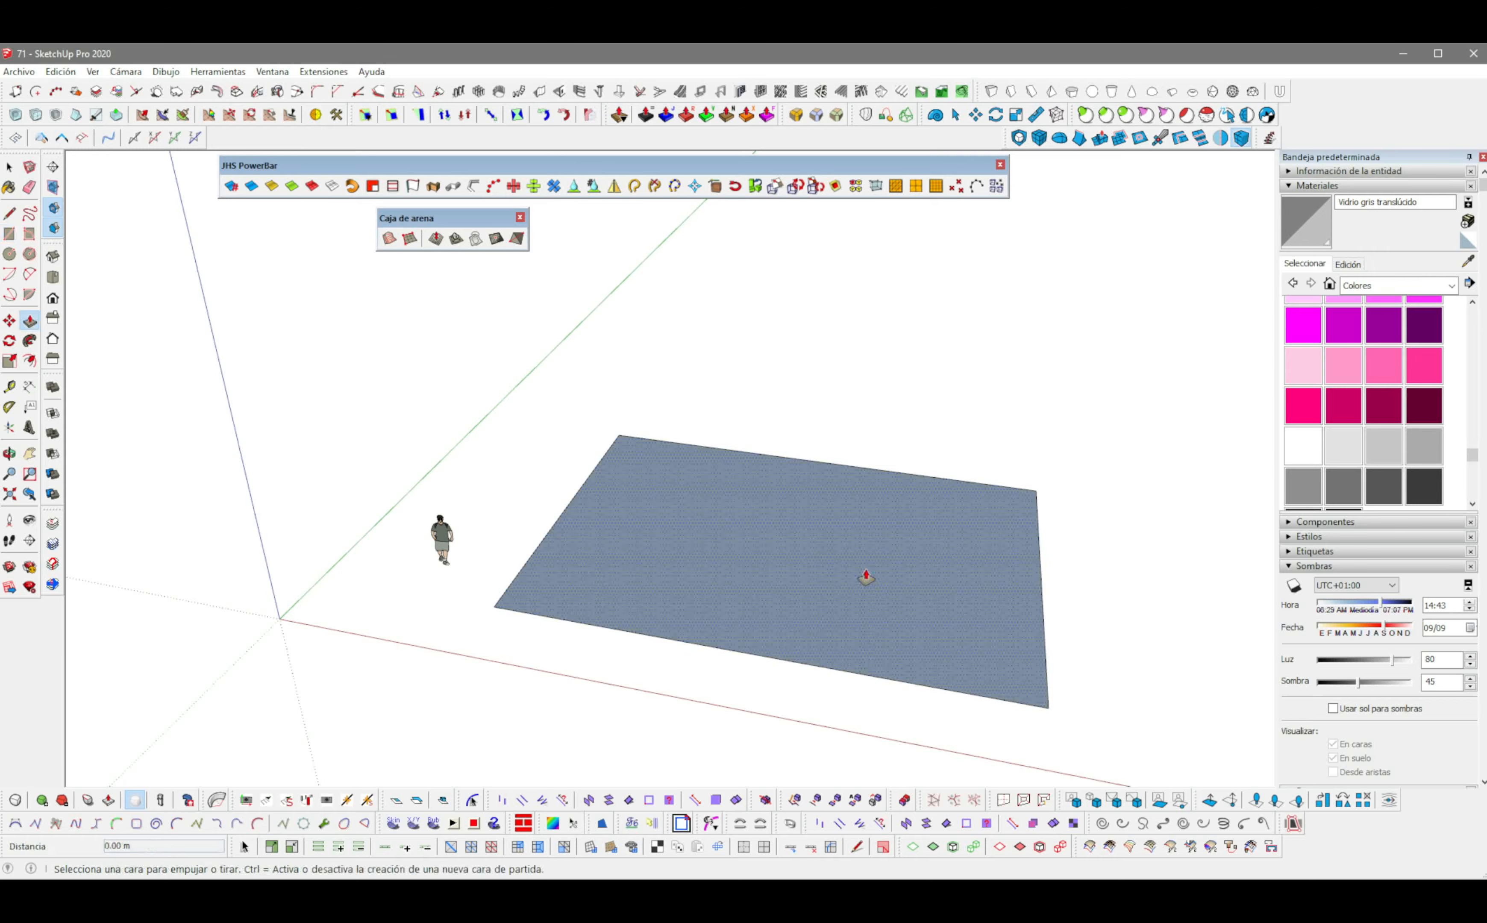
click(867, 575)
click(859, 439)
key(space)
Step: Select all faces and edges of the box and make them a group
triple_click(709, 496)
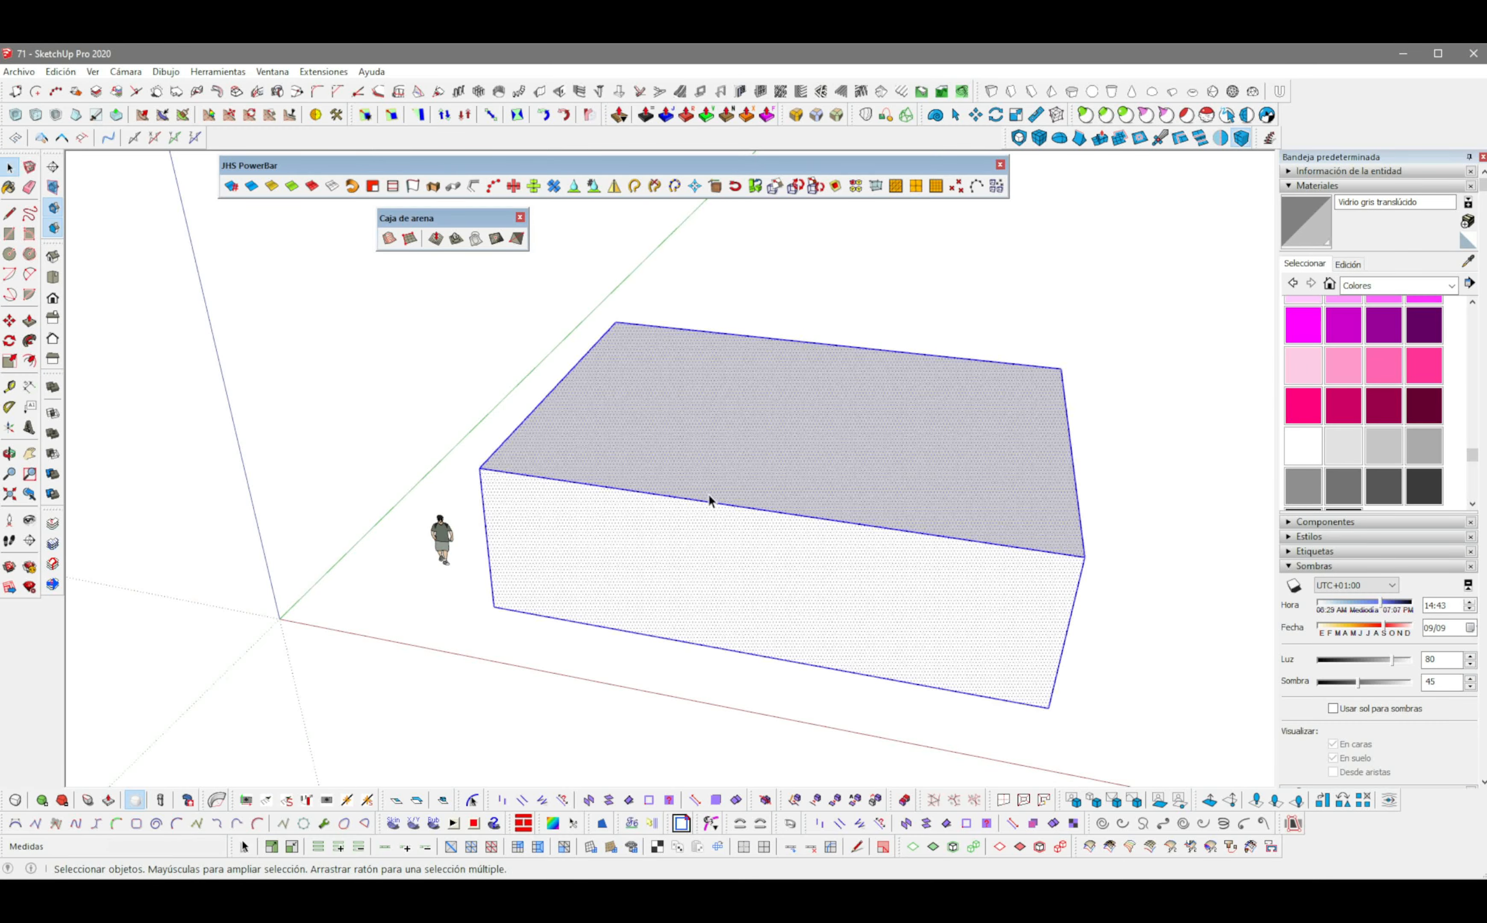
right_click(709, 496)
click(757, 247)
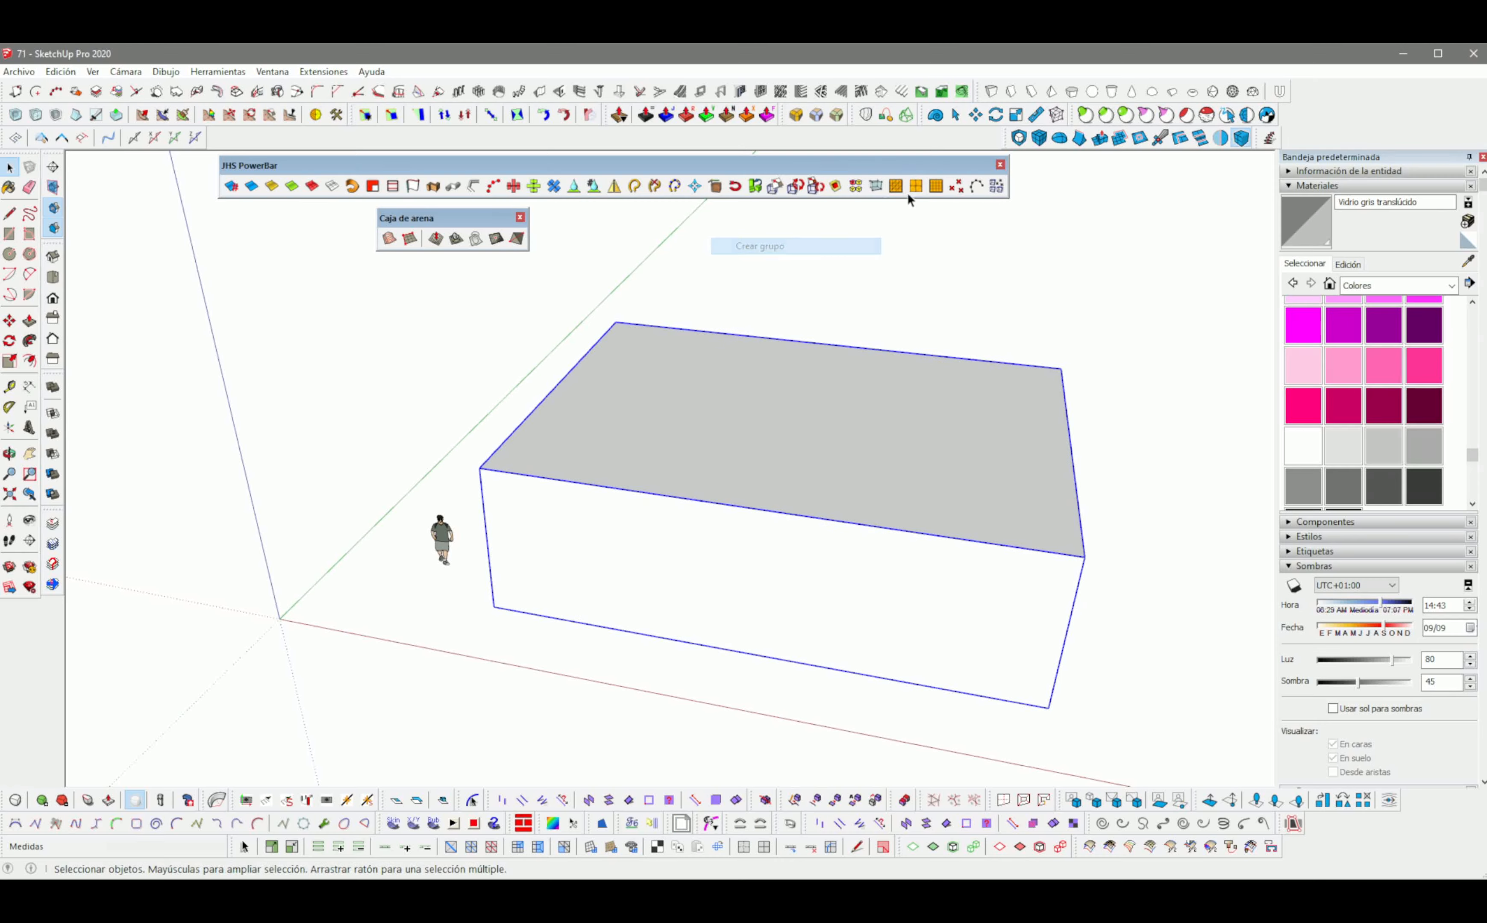
Step: Subdivide the box group with increased iterations into a smooth ellipsoid and commit the subdivision
click(1018, 140)
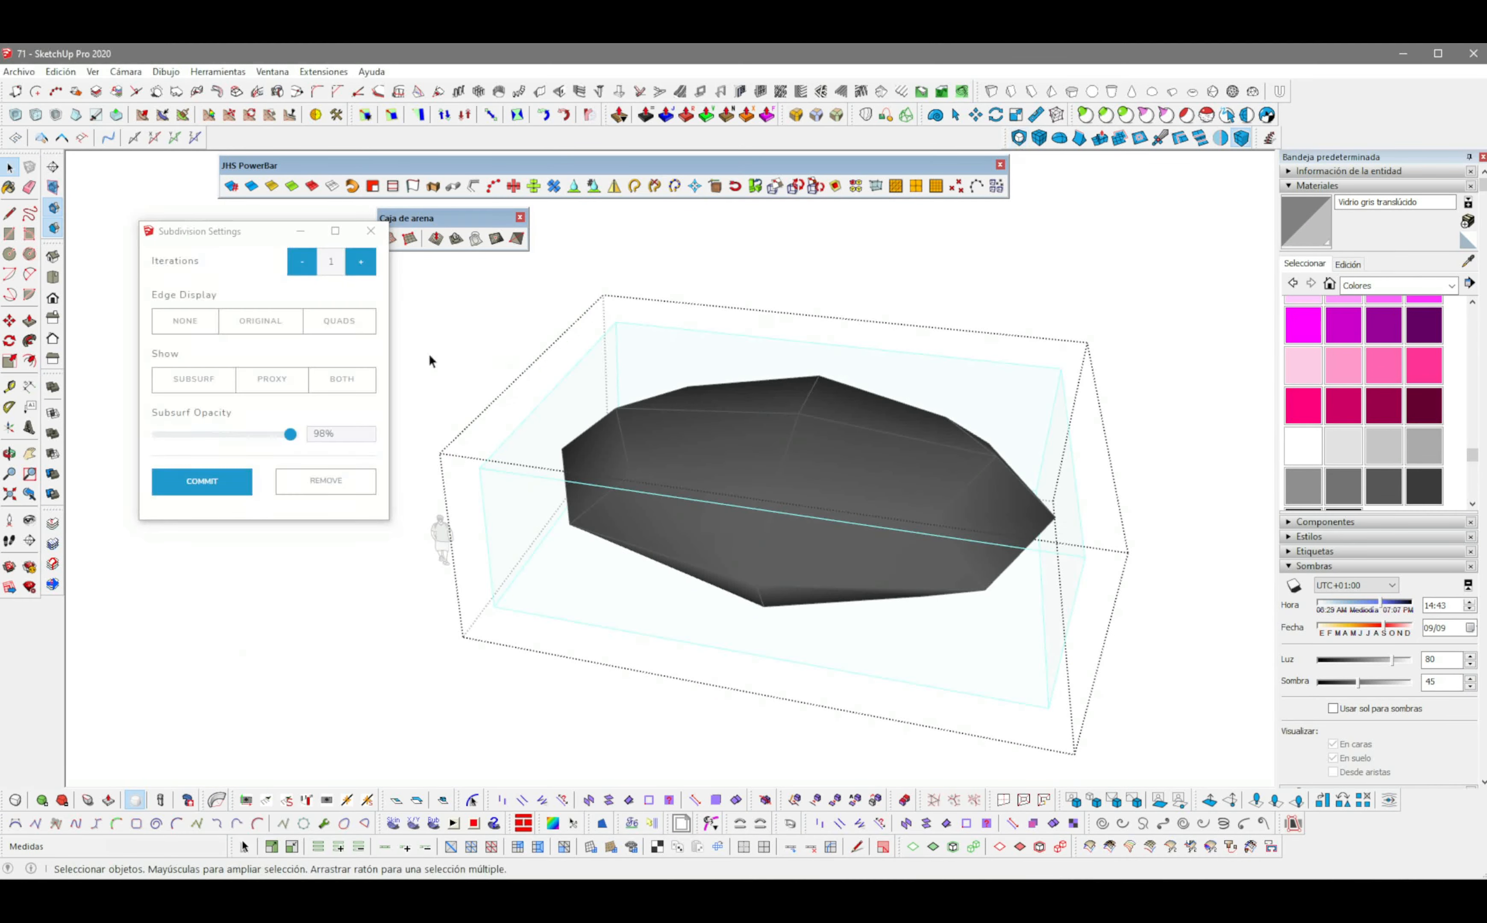
click(363, 267)
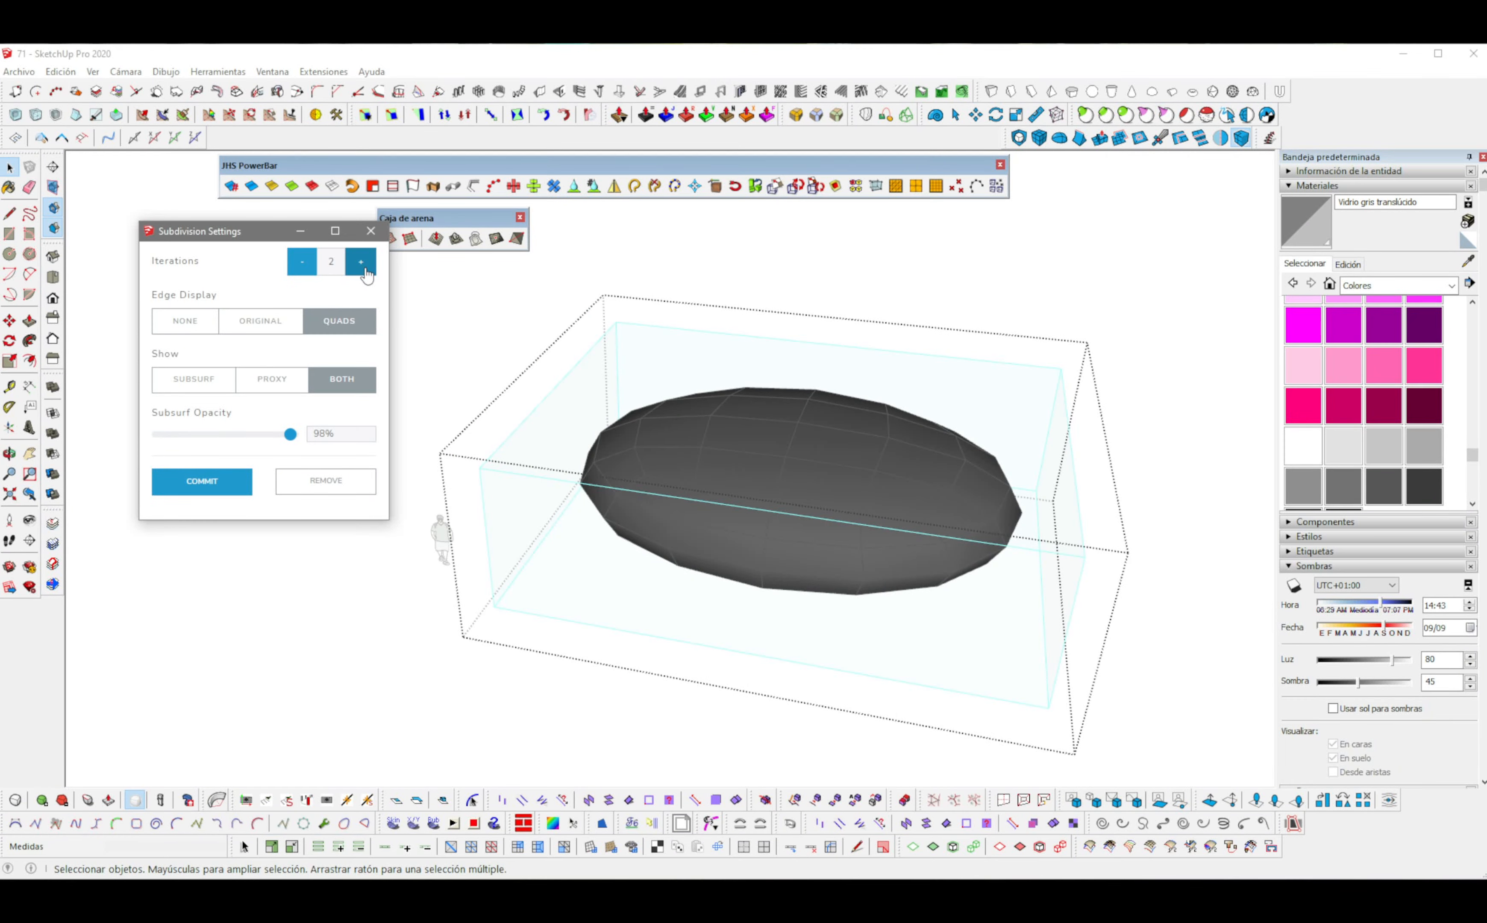
click(219, 495)
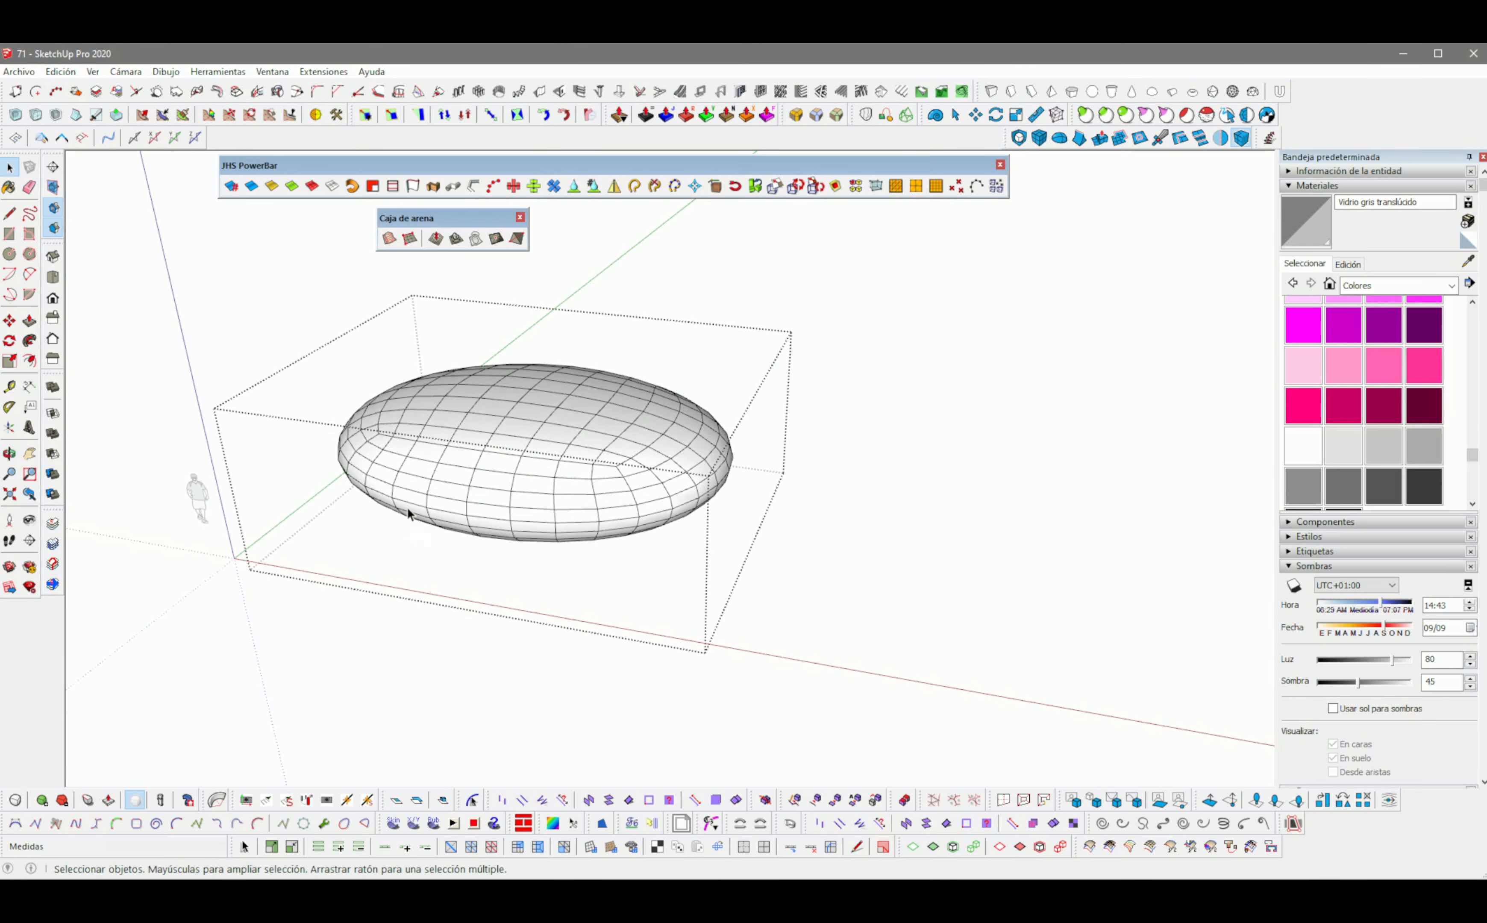
Step: Close the ellipsoid group's editing context and return to the top level of the model
scroll(654, 304, down, 1)
middle_drag(654, 304, 780, 410)
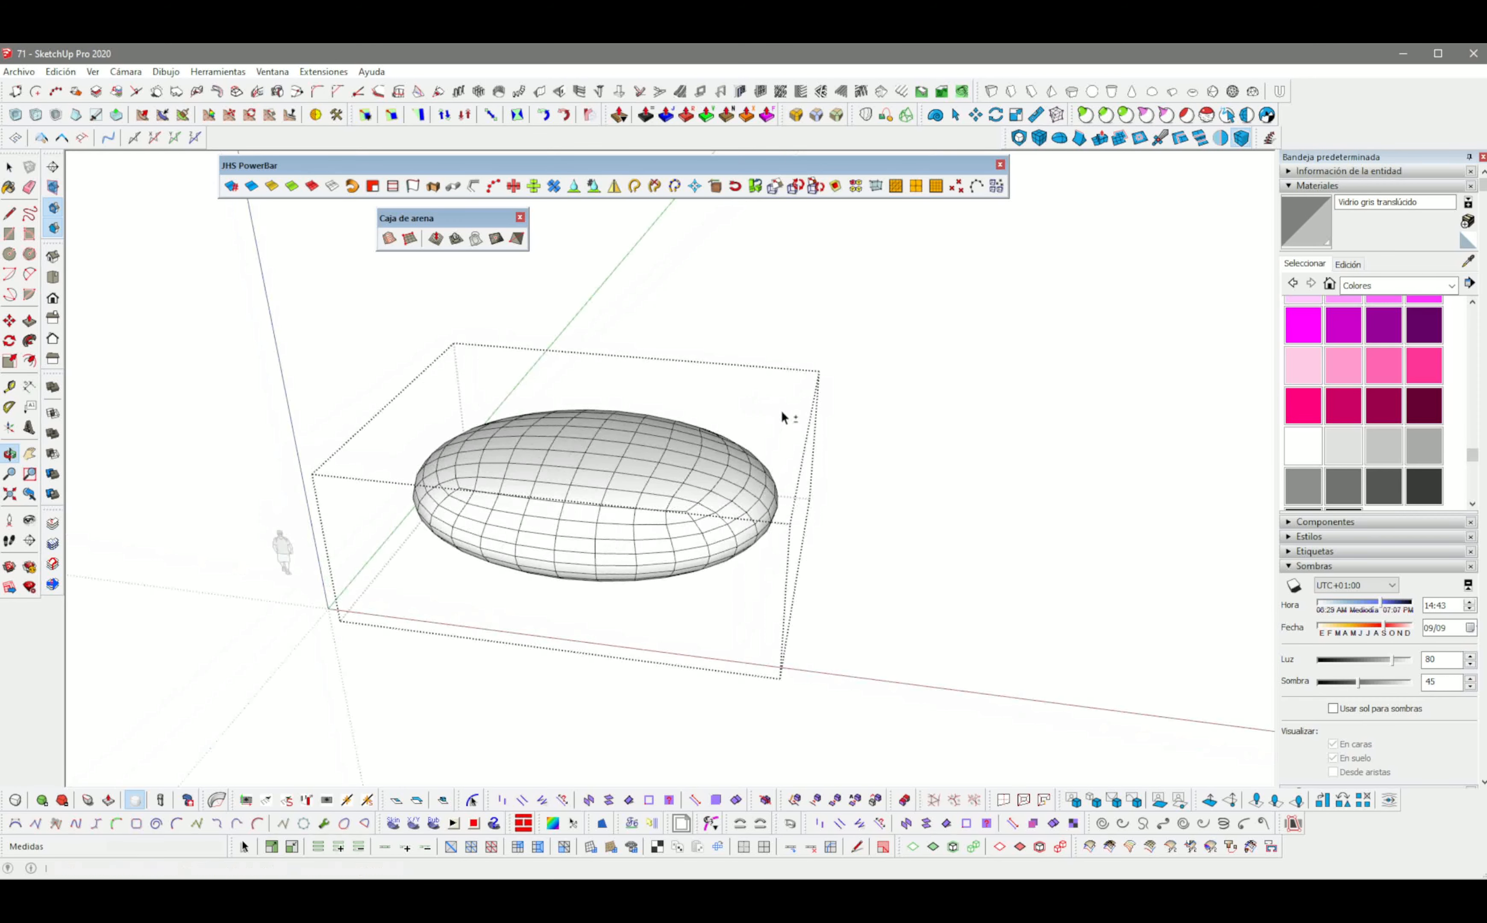
click(734, 319)
scroll(646, 535, down, 3)
middle_drag(646, 534, 564, 499)
double_click(565, 499)
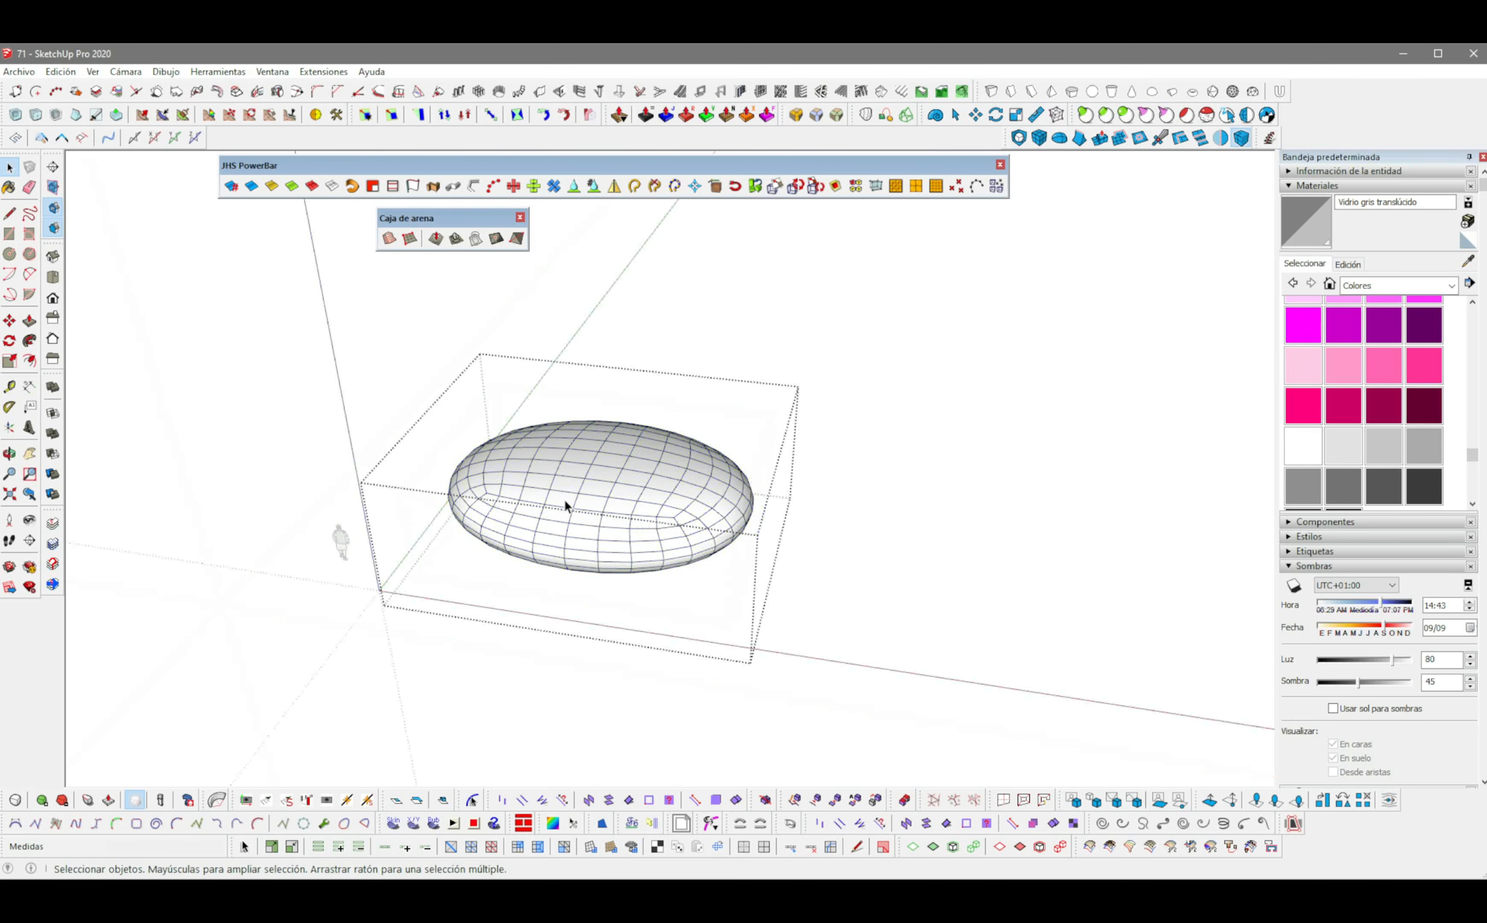
key(Escape)
Step: Copy the ellipsoid group along the red axis, placing the duplicate clear of the original
click(525, 513)
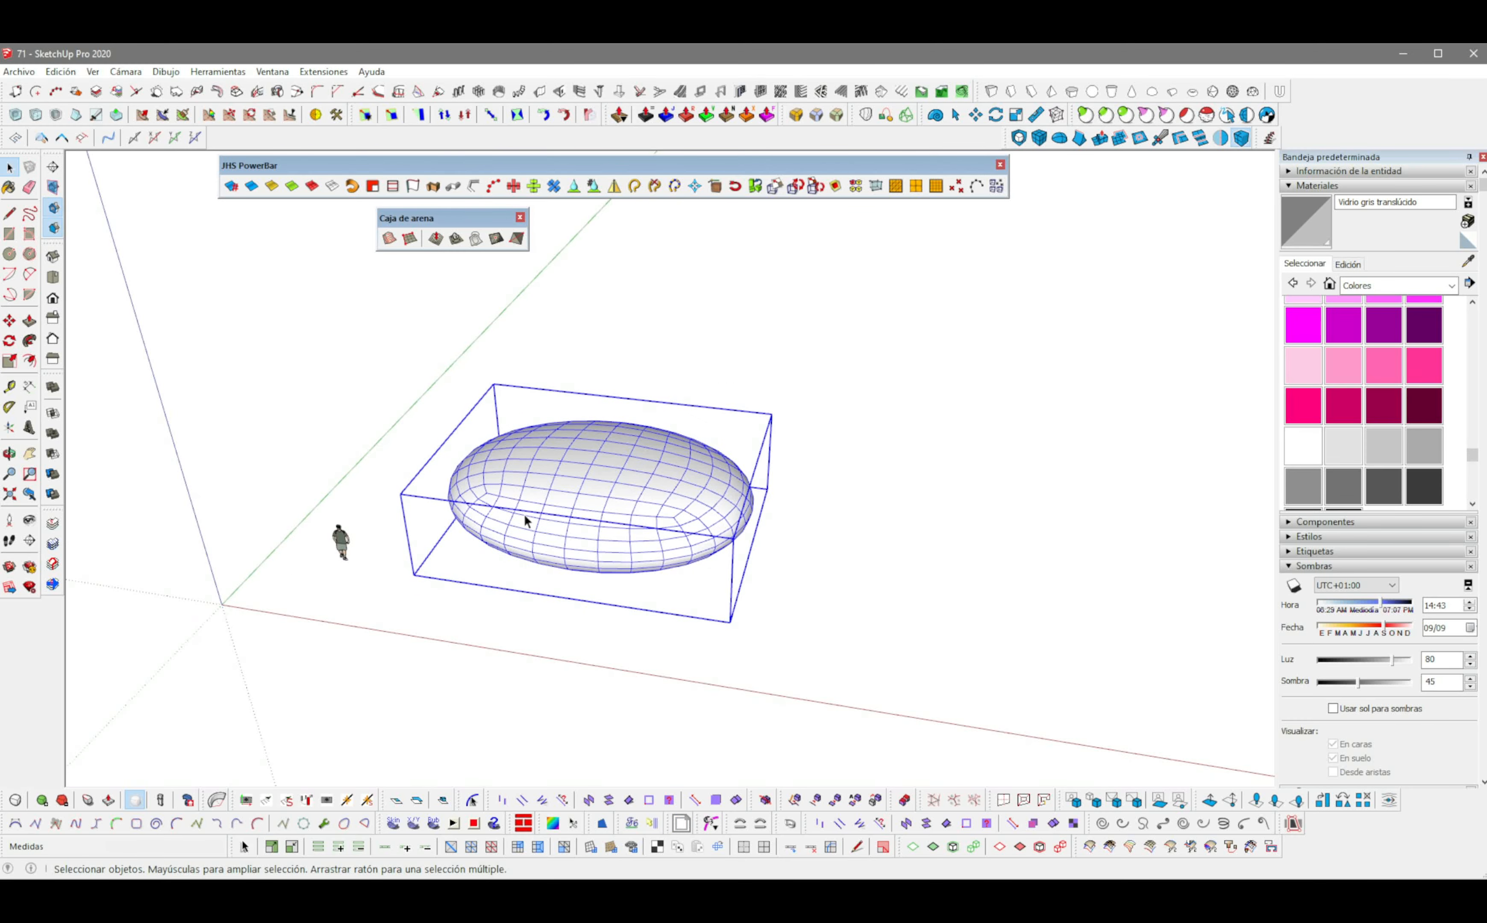
middle_drag(526, 513, 571, 517)
key(m)
scroll(519, 550, up, 2)
key(ctrl)
click(498, 607)
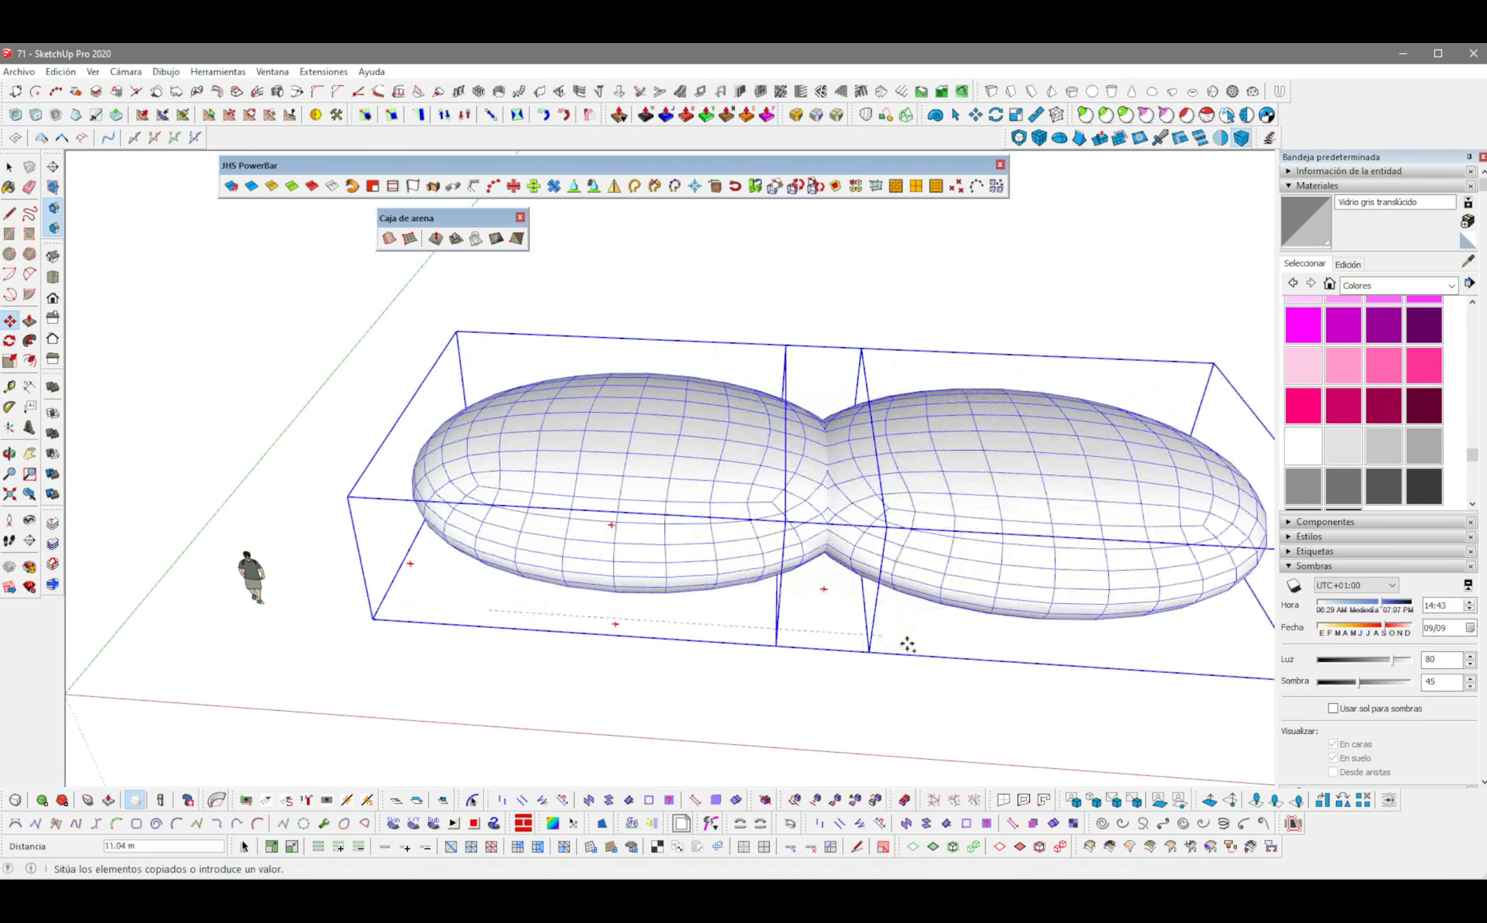
click(1038, 654)
key(space)
Step: Smooth all edges of the original ellipsoid inside its group, leaving the copy's quad grid untouched, and close the group
middle_drag(846, 538, 662, 565)
double_click(597, 532)
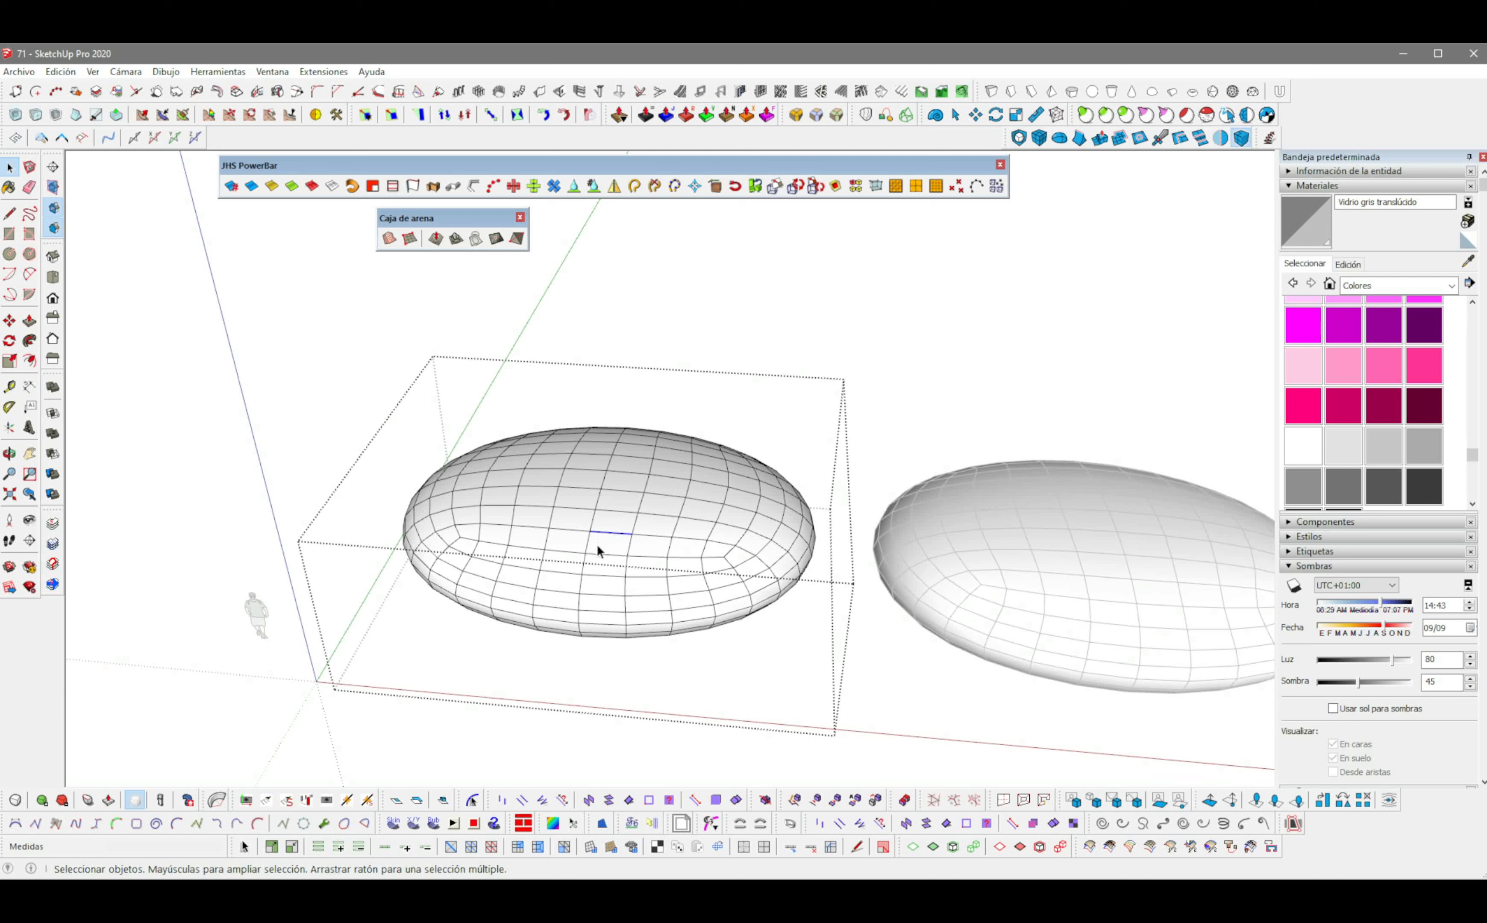
triple_click(596, 545)
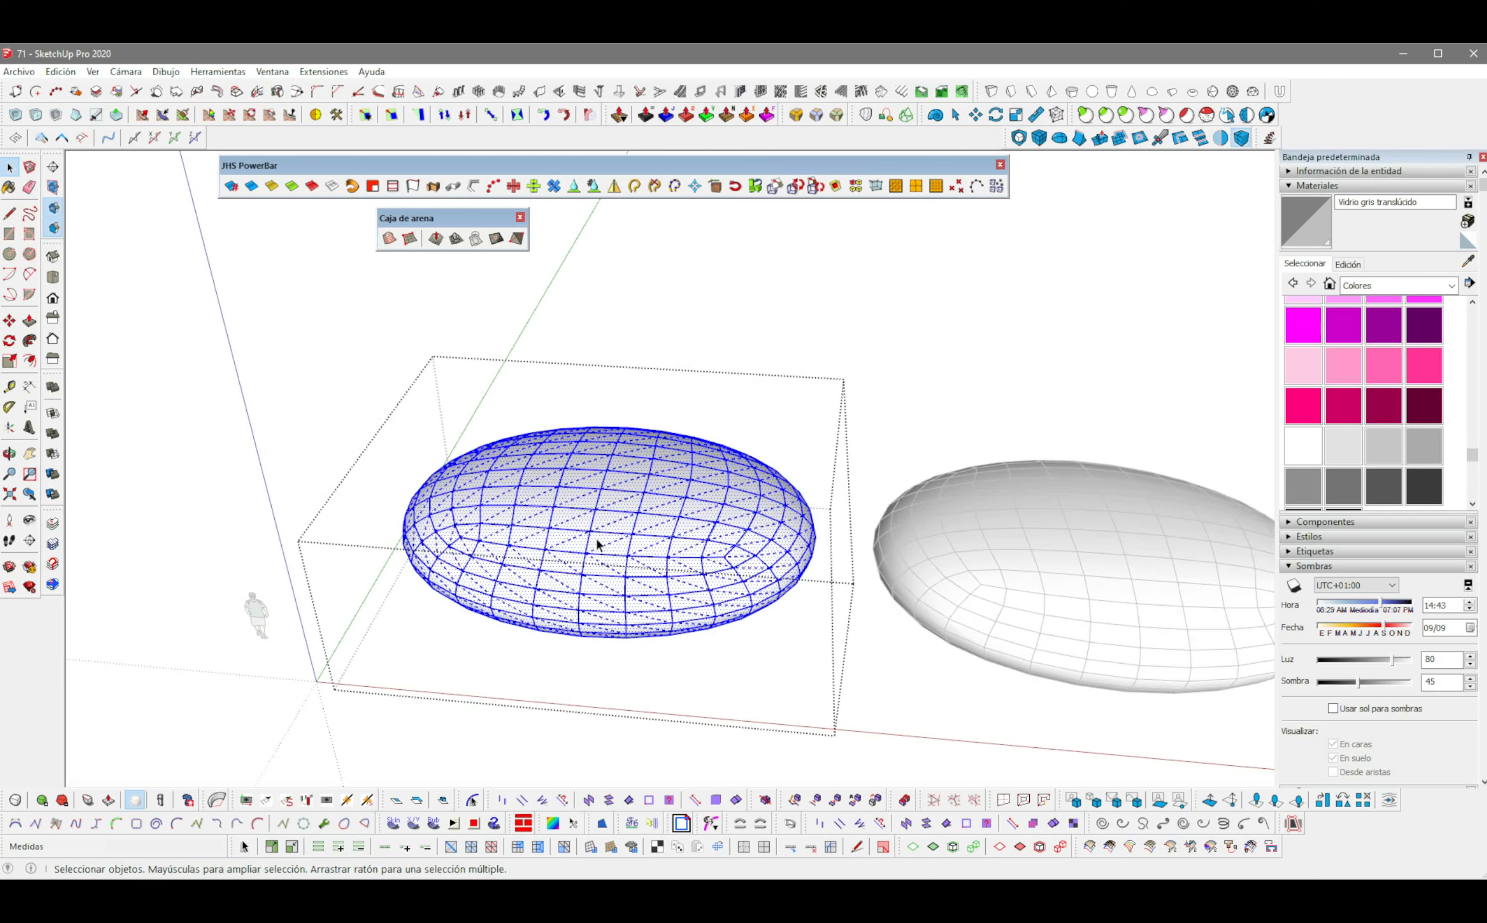
click(252, 187)
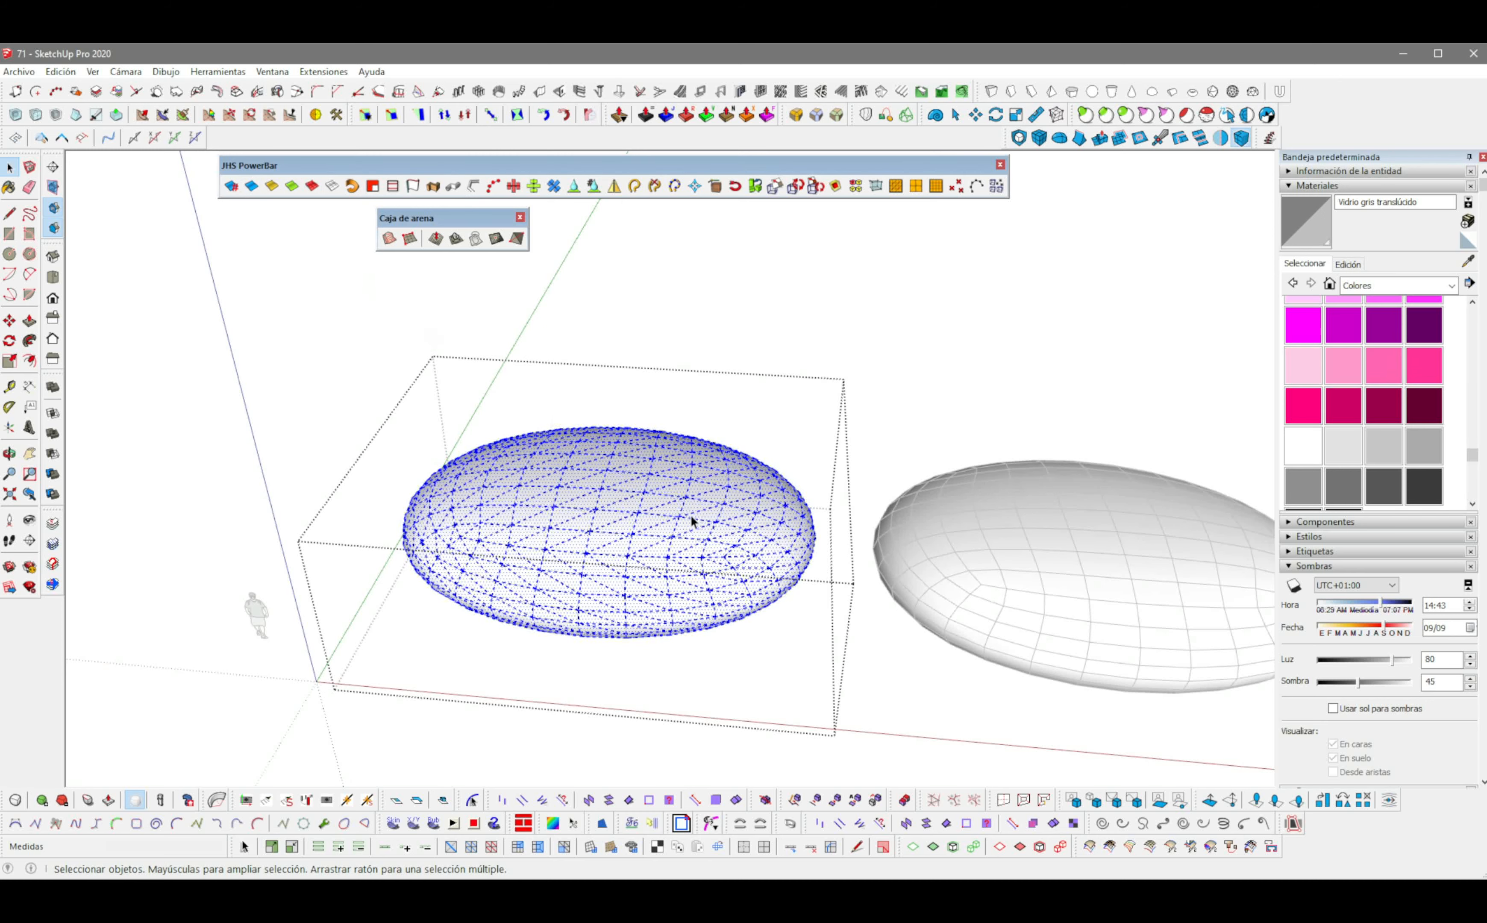
click(703, 348)
Step: Draw a ground rectangle of about 17.8 by 11.4 m enclosing the smoothed ellipsoid's outline
scroll(650, 501, down, 1)
middle_drag(635, 550, 647, 658)
scroll(585, 548, up, 2)
key(r)
click(427, 394)
click(902, 729)
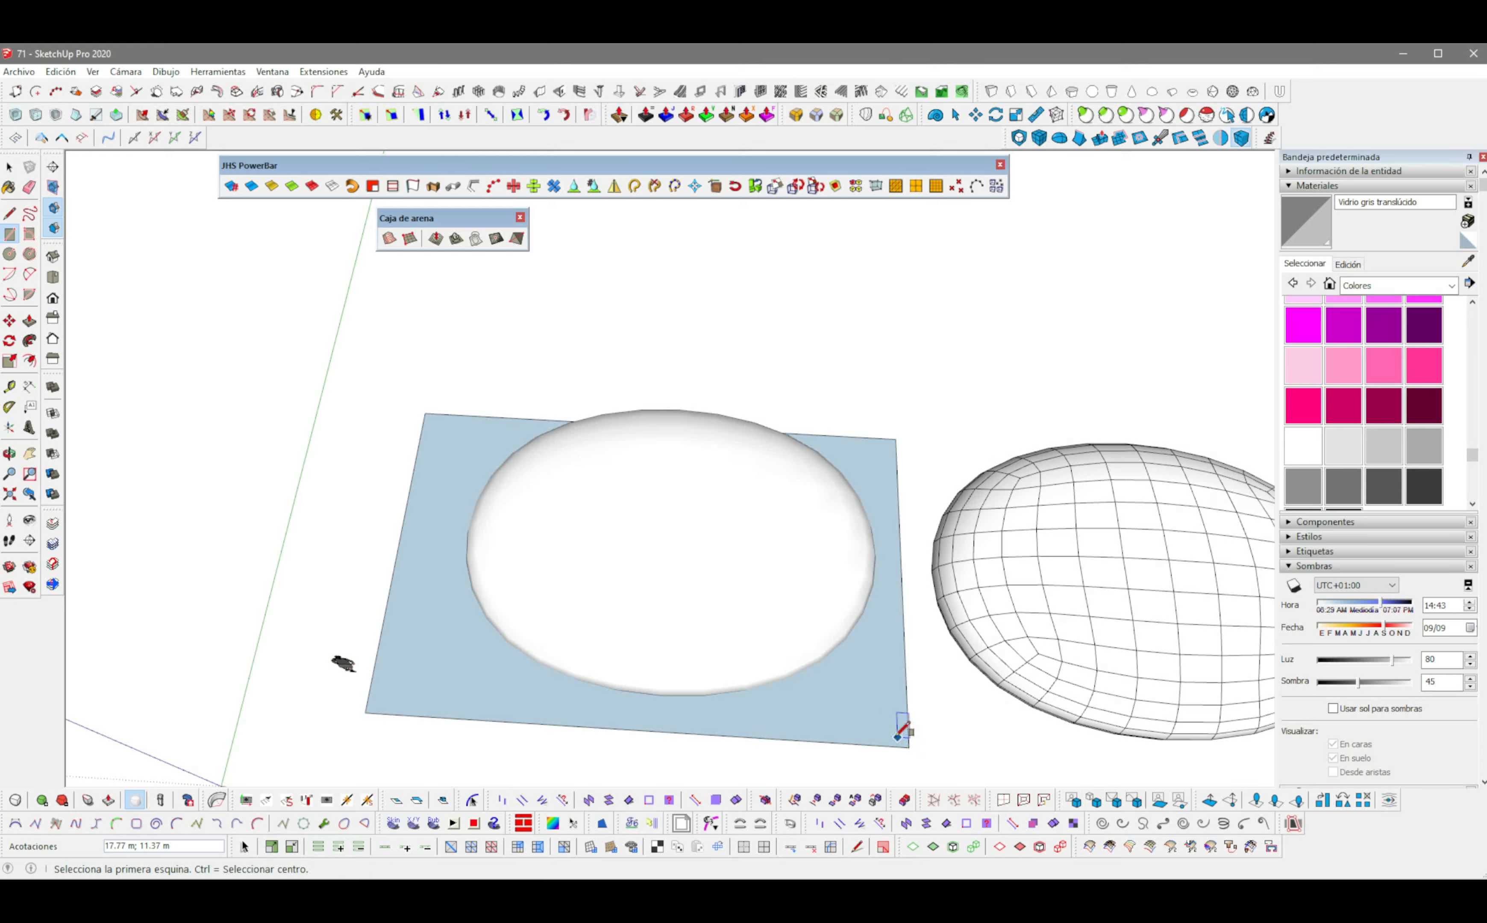
Step: Move the rectangle with its edges up the blue axis by about 9.2 m, above the smoothed ellipsoid
middle_drag(903, 727, 860, 578)
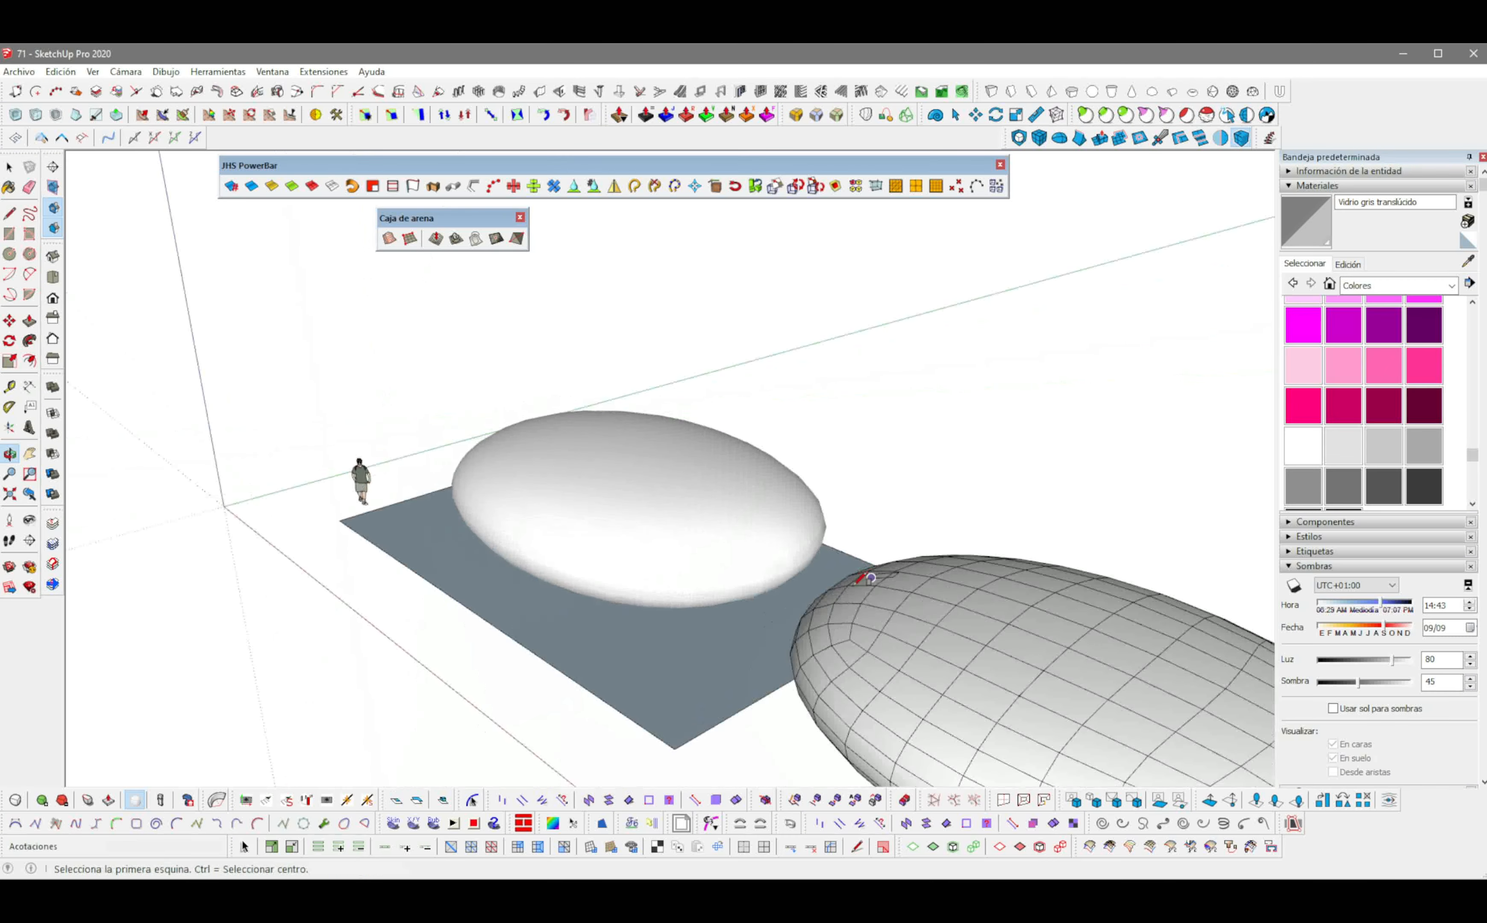
key(space)
double_click(646, 681)
key(m)
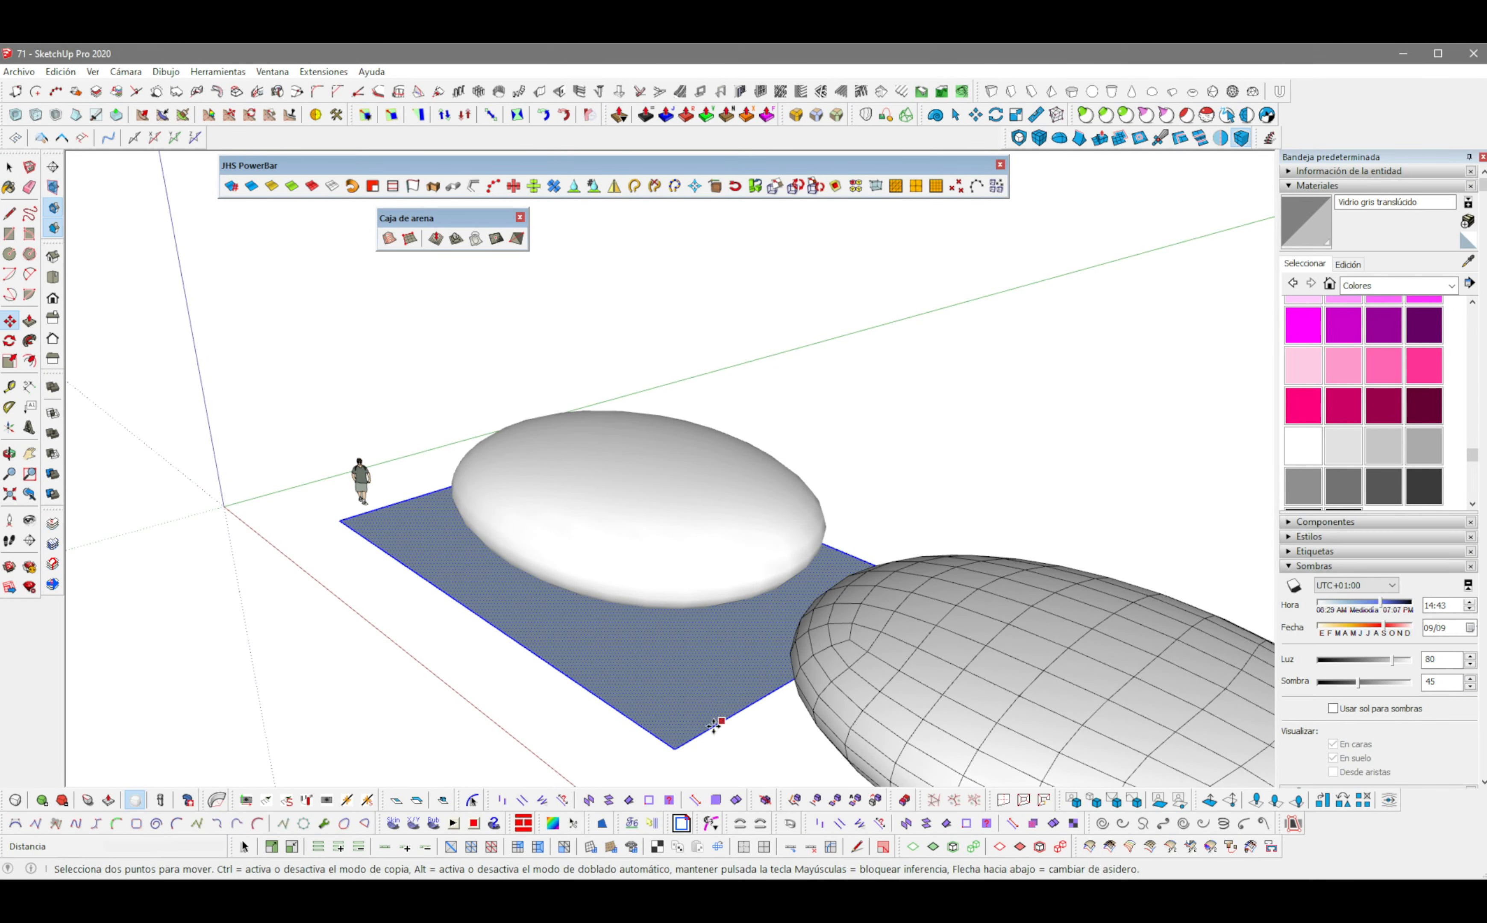
click(682, 745)
click(671, 387)
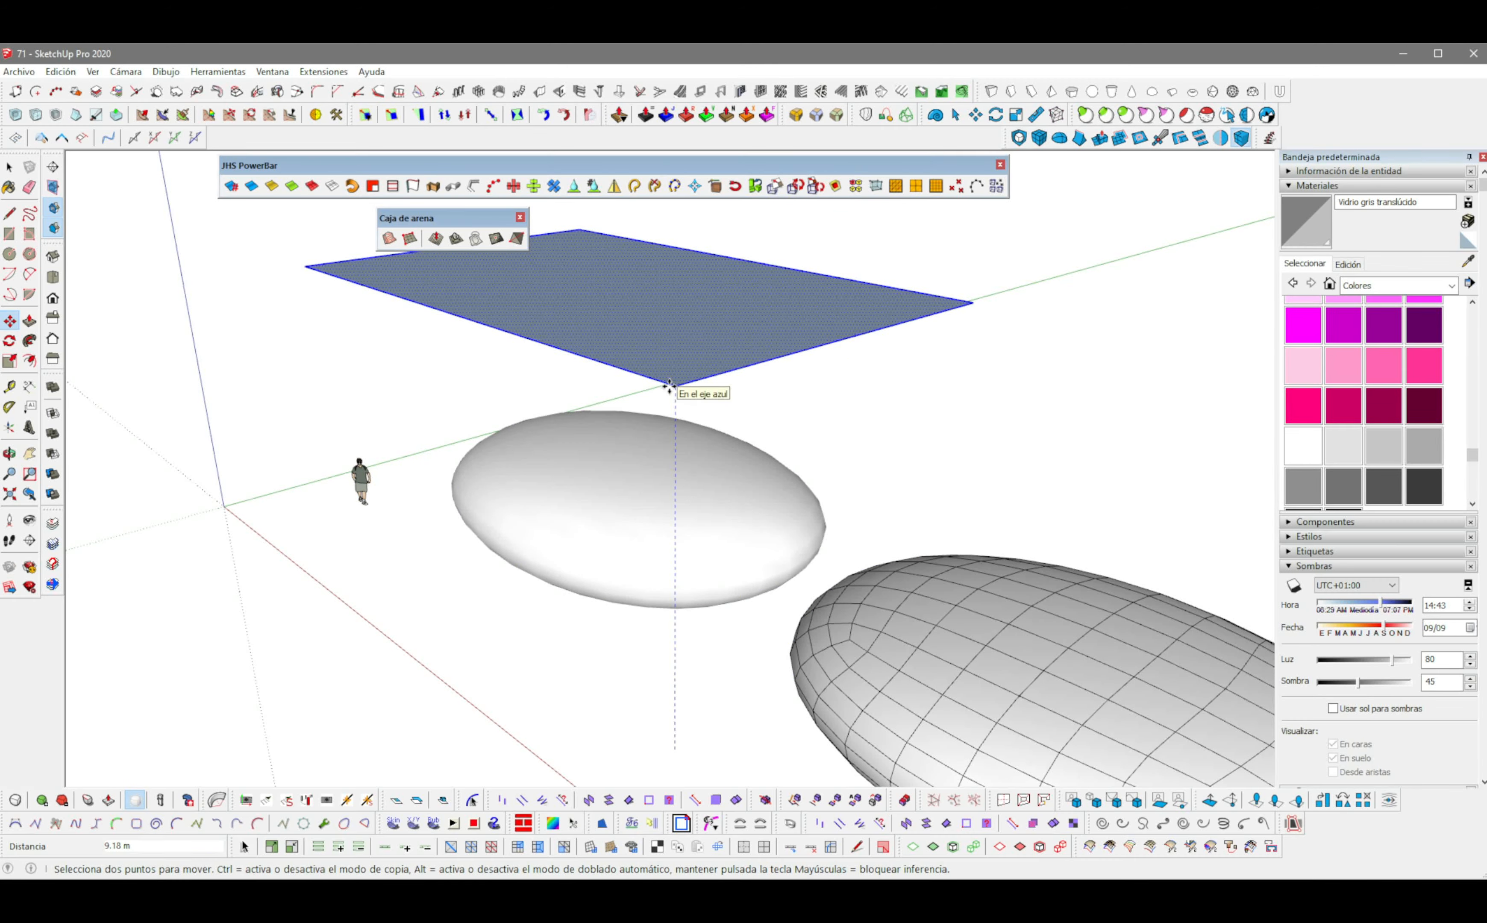
Step: Reverse the raised rectangle's face so its front side points upward
middle_drag(671, 387, 789, 523)
key(space)
right_click(573, 359)
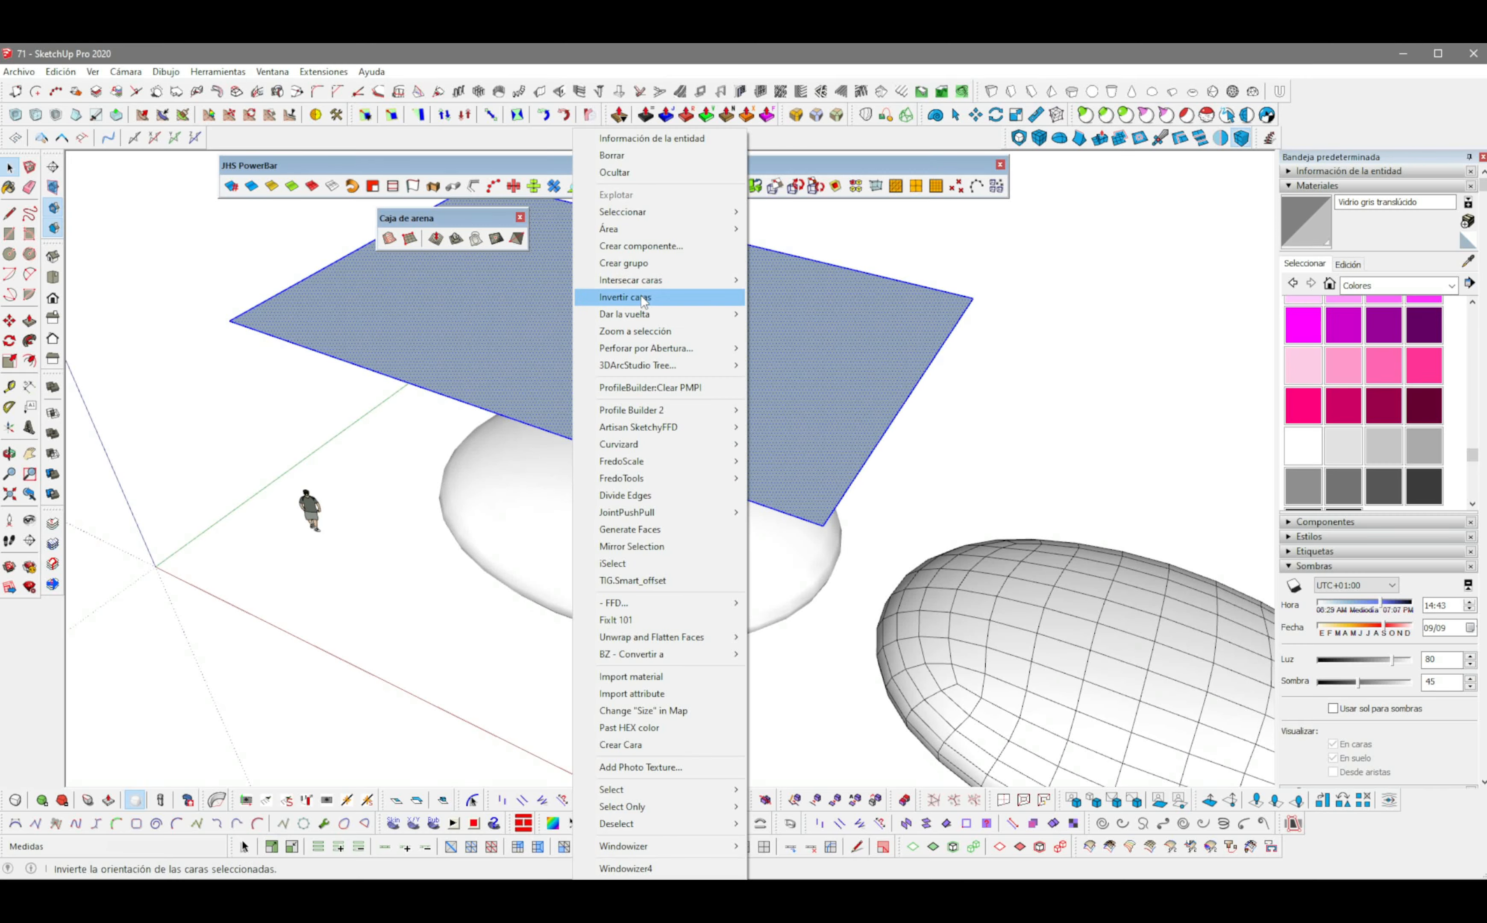
click(625, 299)
Step: Draw a diagonal line between two opposite corners of the raised rectangle
mouse_move(626, 342)
middle_down()
mouse_move(680, 556)
mouse_move(601, 504)
mouse_move(627, 488)
mouse_move(631, 519)
middle_up()
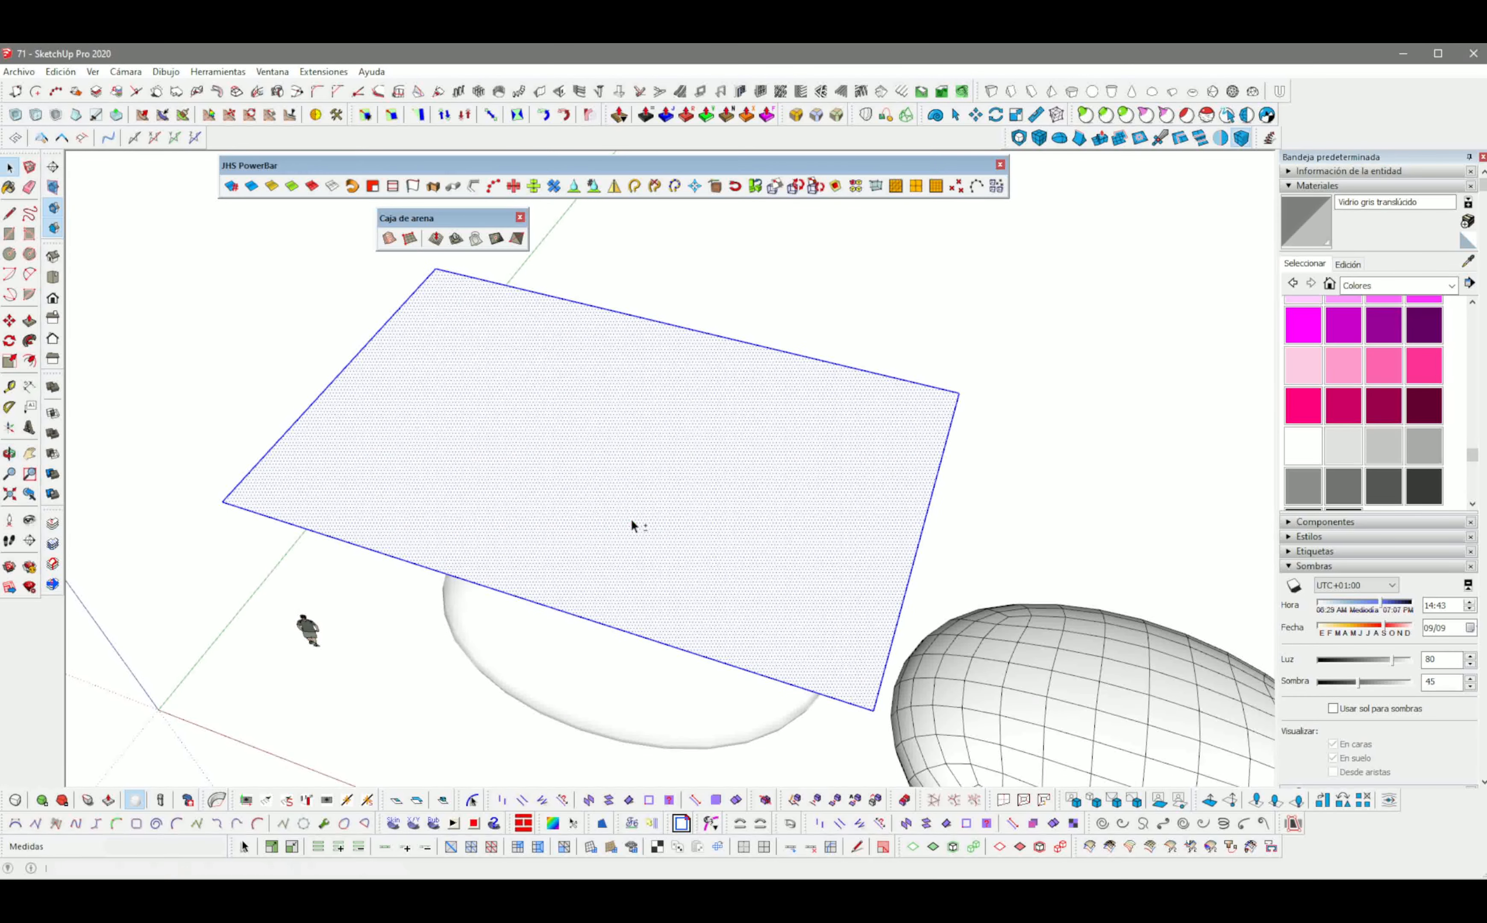
key(l)
click(222, 501)
click(959, 393)
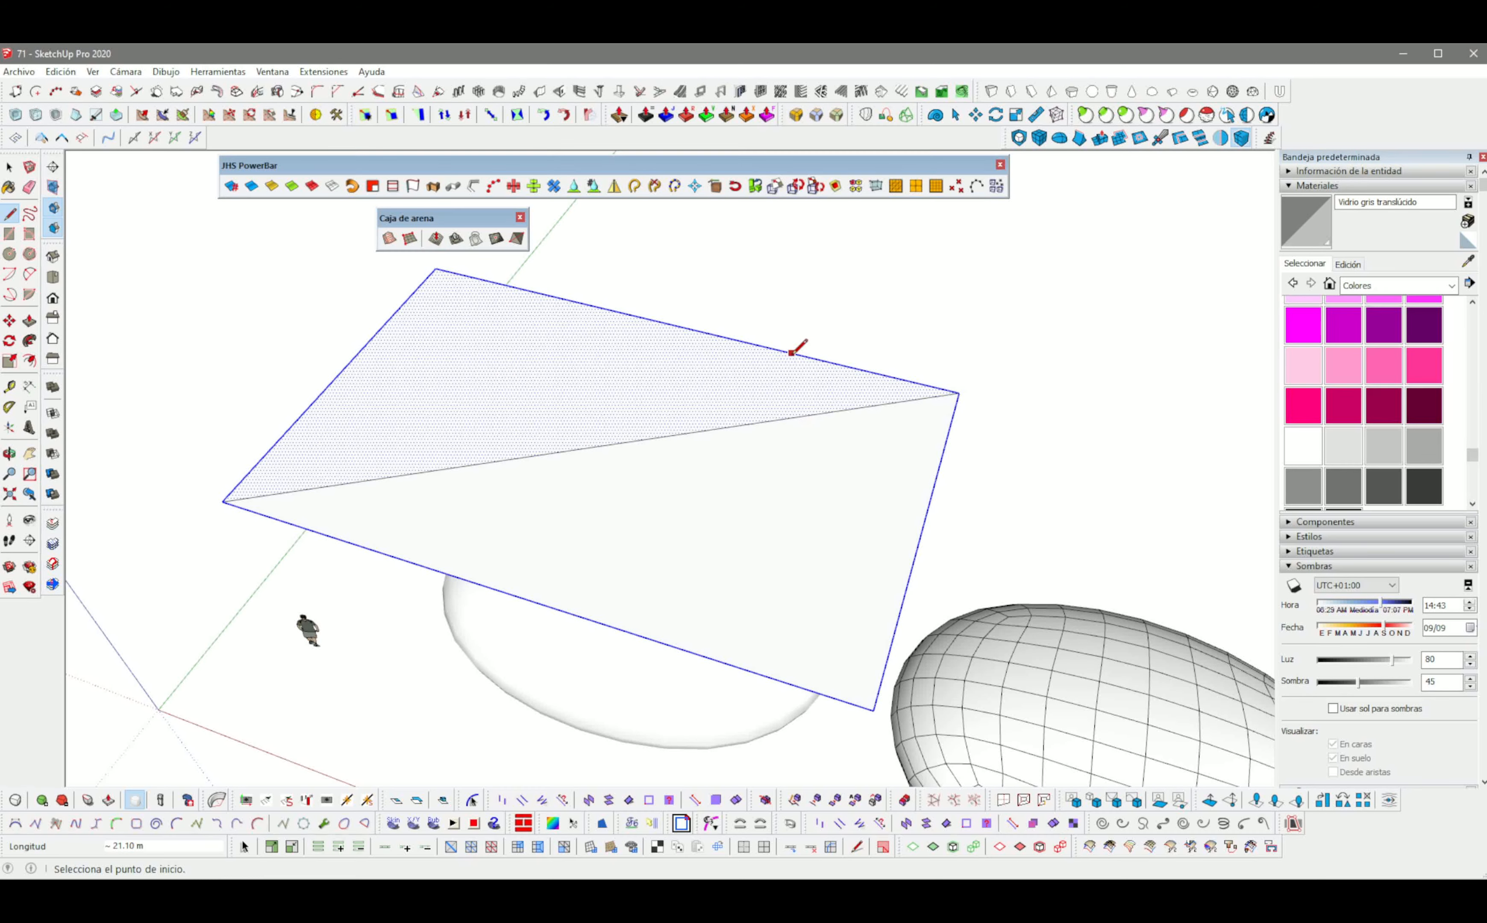
Step: Draw fifteen irregularly angled straight lines from edge to edge across the raised rectangle, forming a crossing line pattern
click(791, 352)
click(536, 602)
click(411, 561)
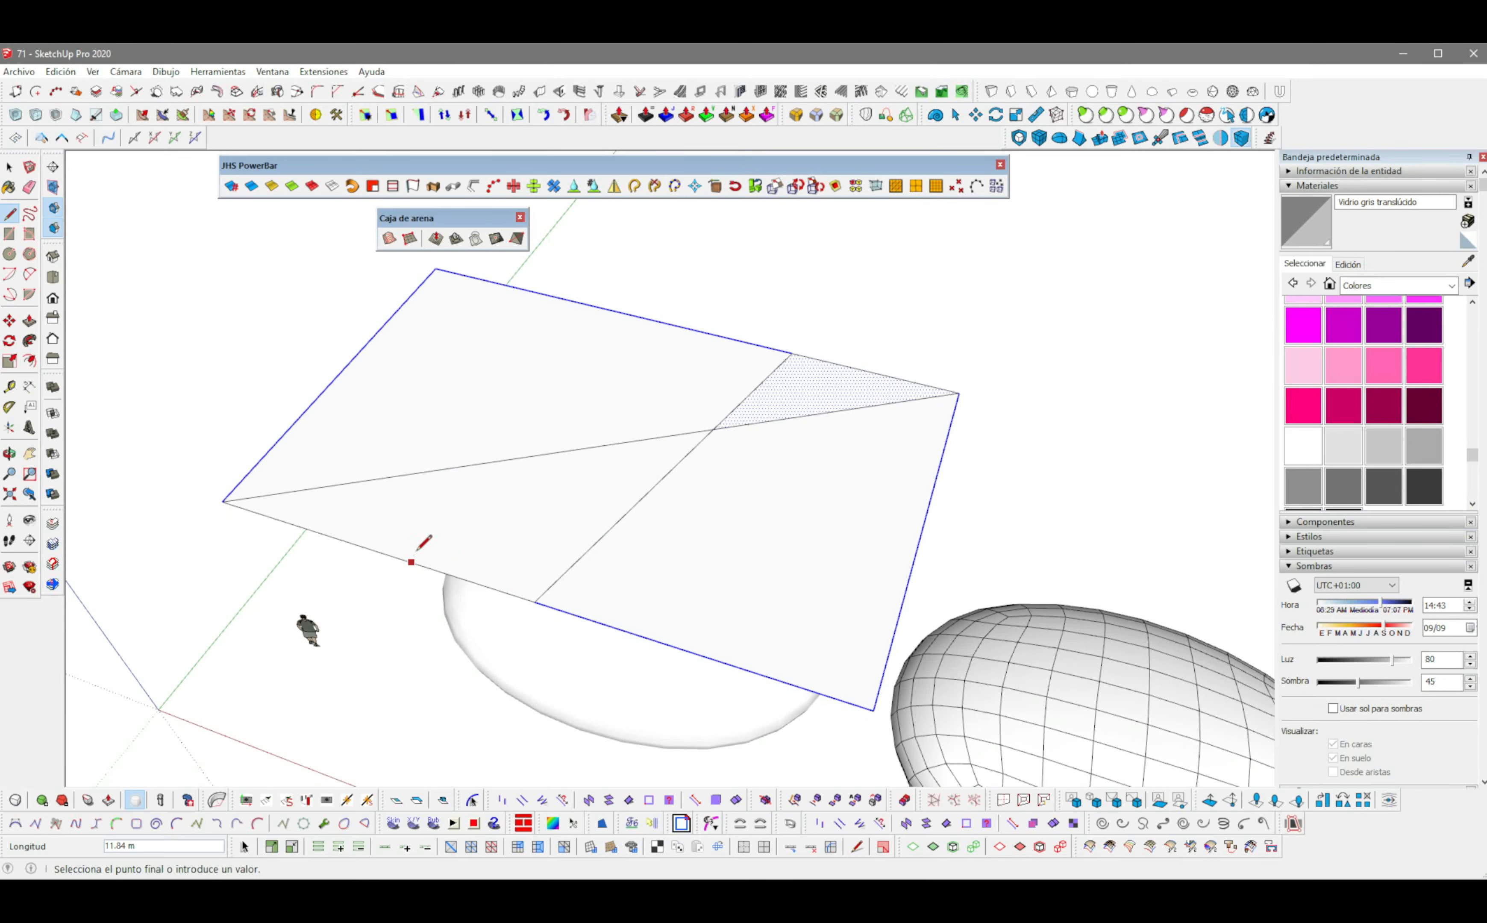
click(513, 287)
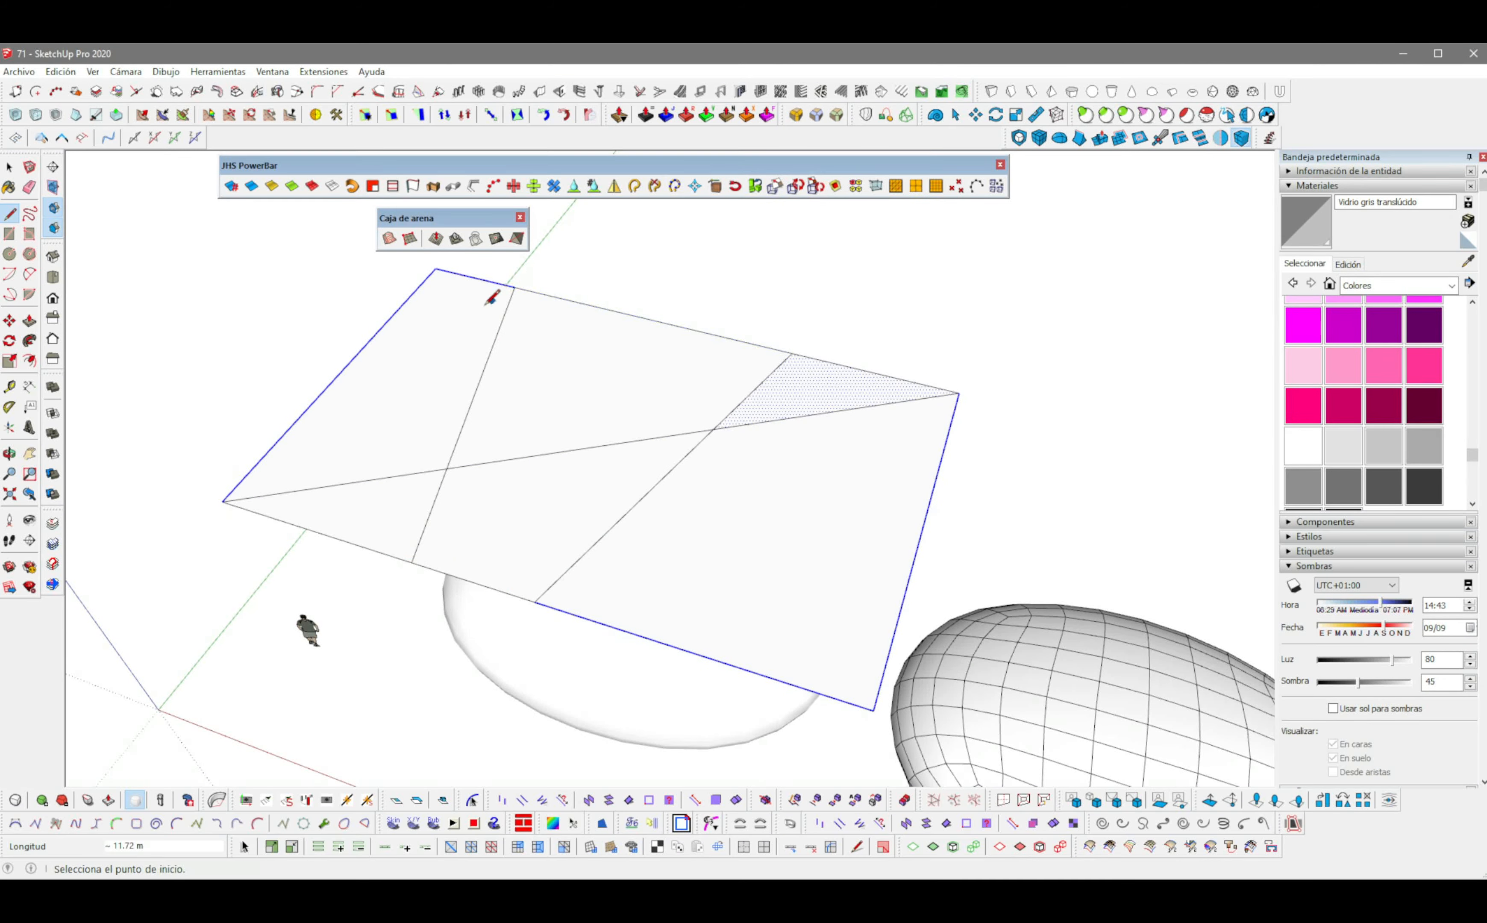
click(381, 329)
click(902, 608)
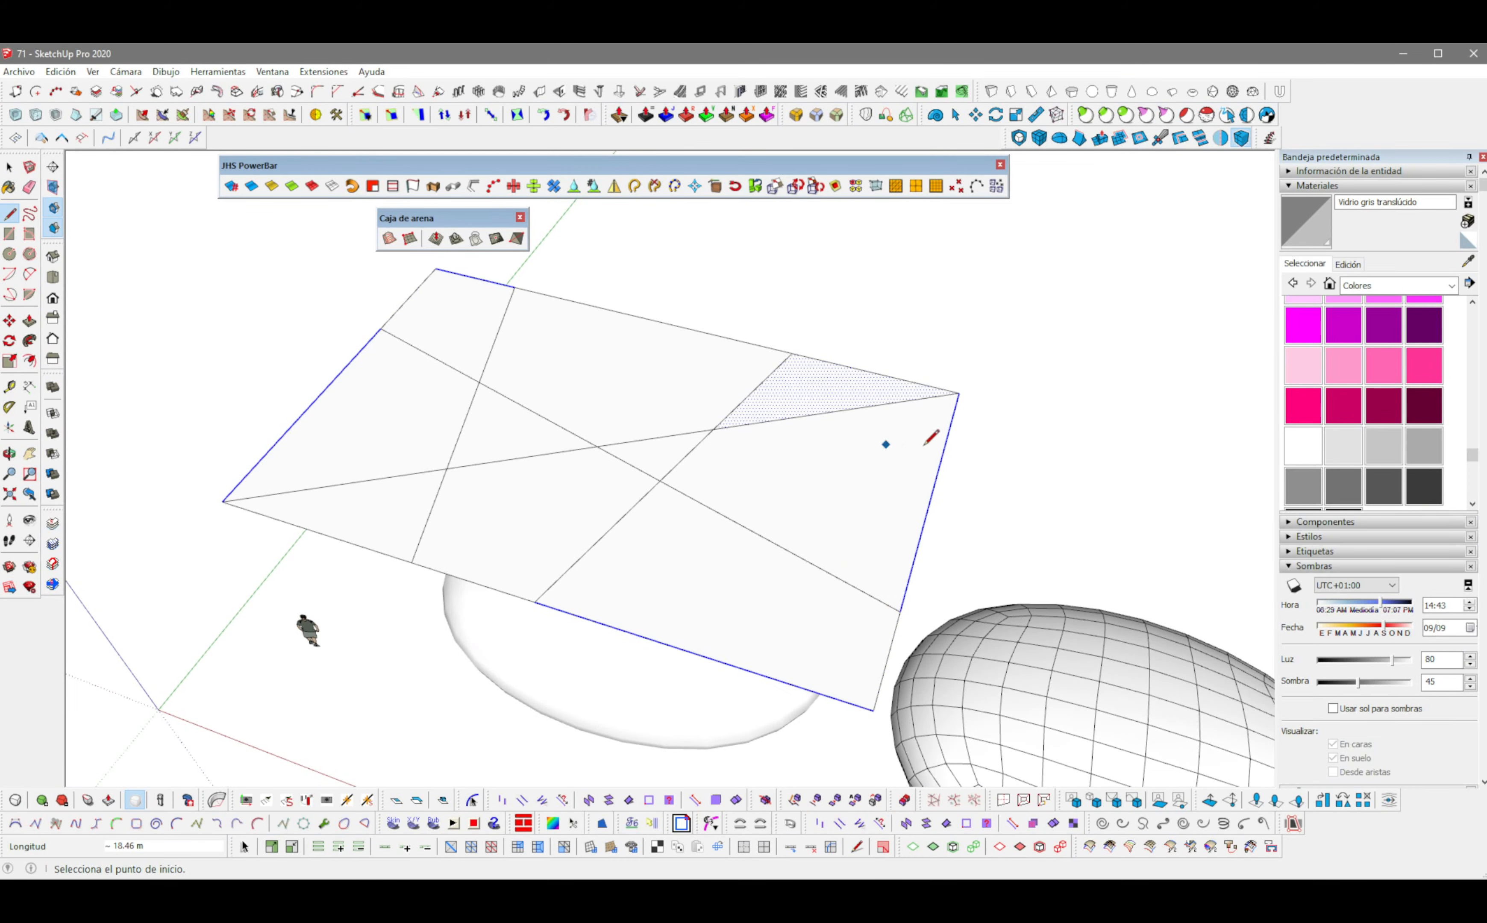
click(942, 457)
click(332, 537)
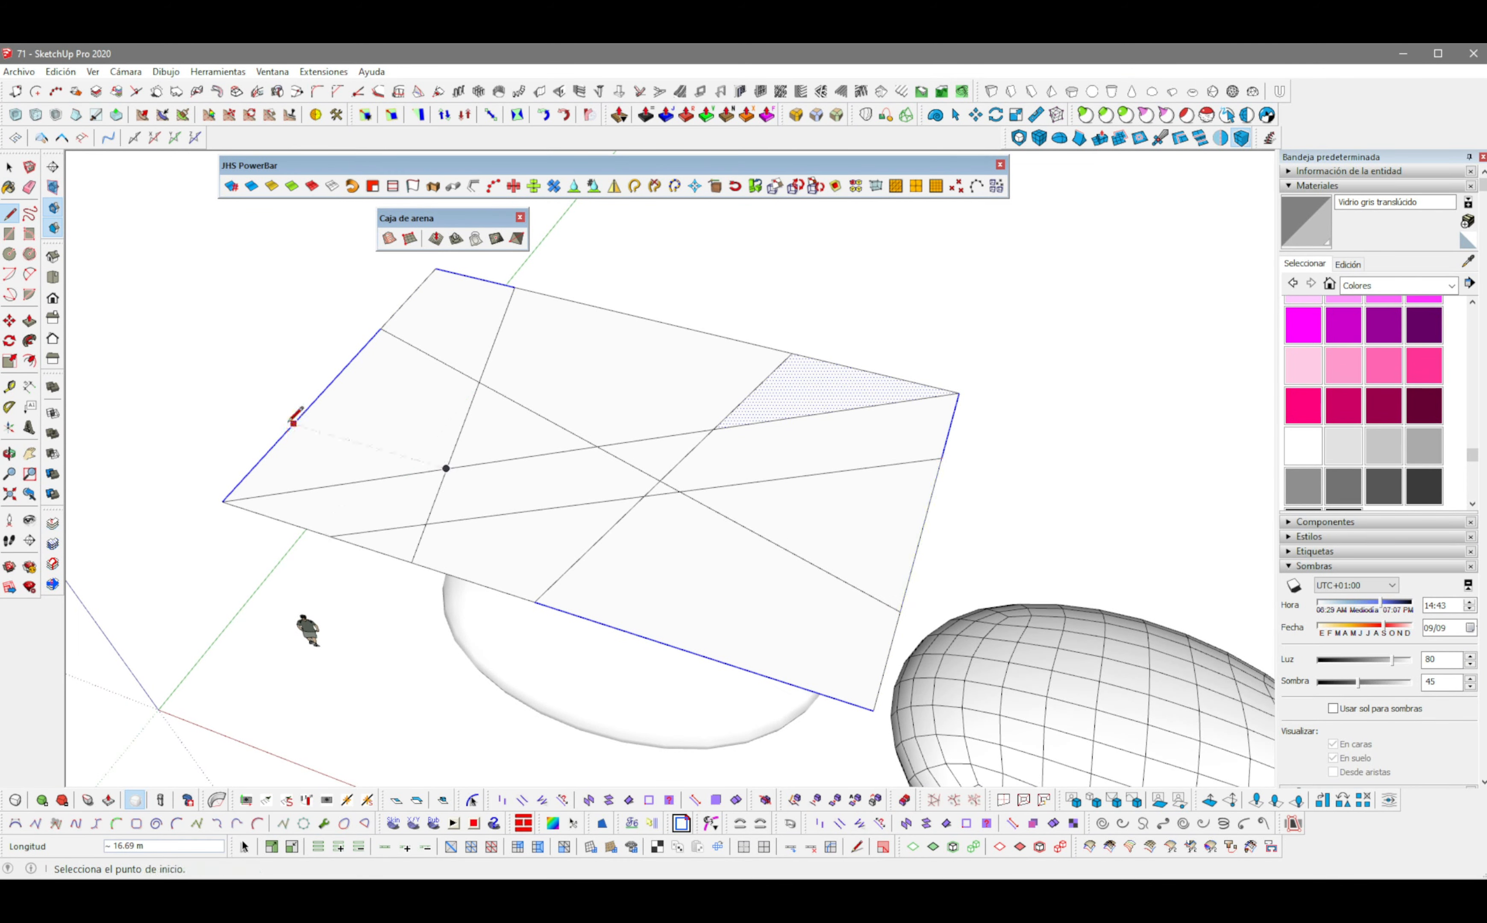
click(294, 424)
click(697, 654)
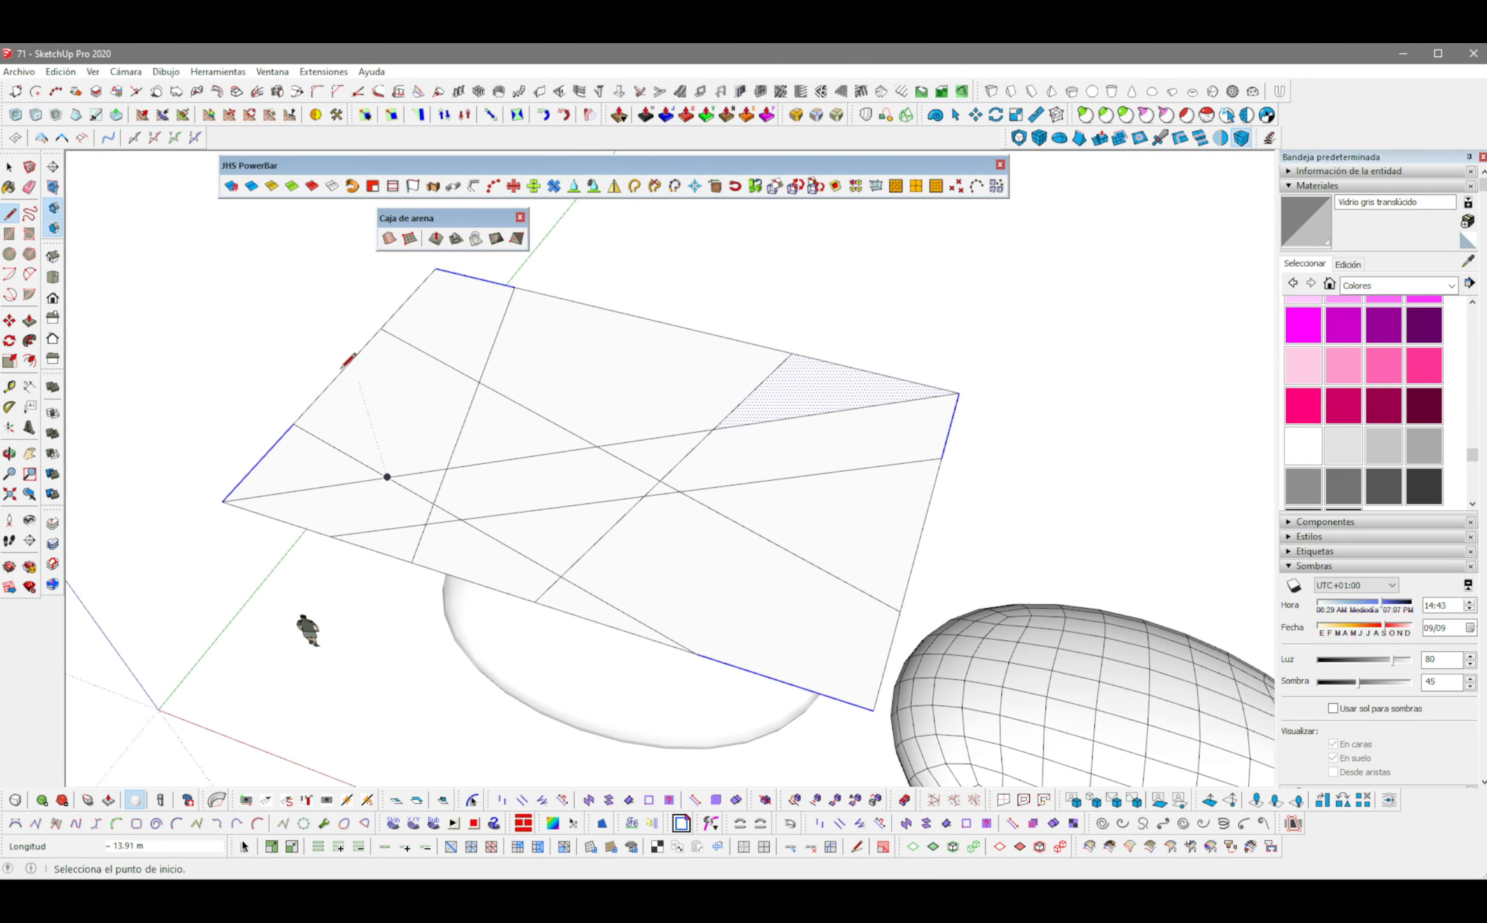
click(341, 373)
click(801, 689)
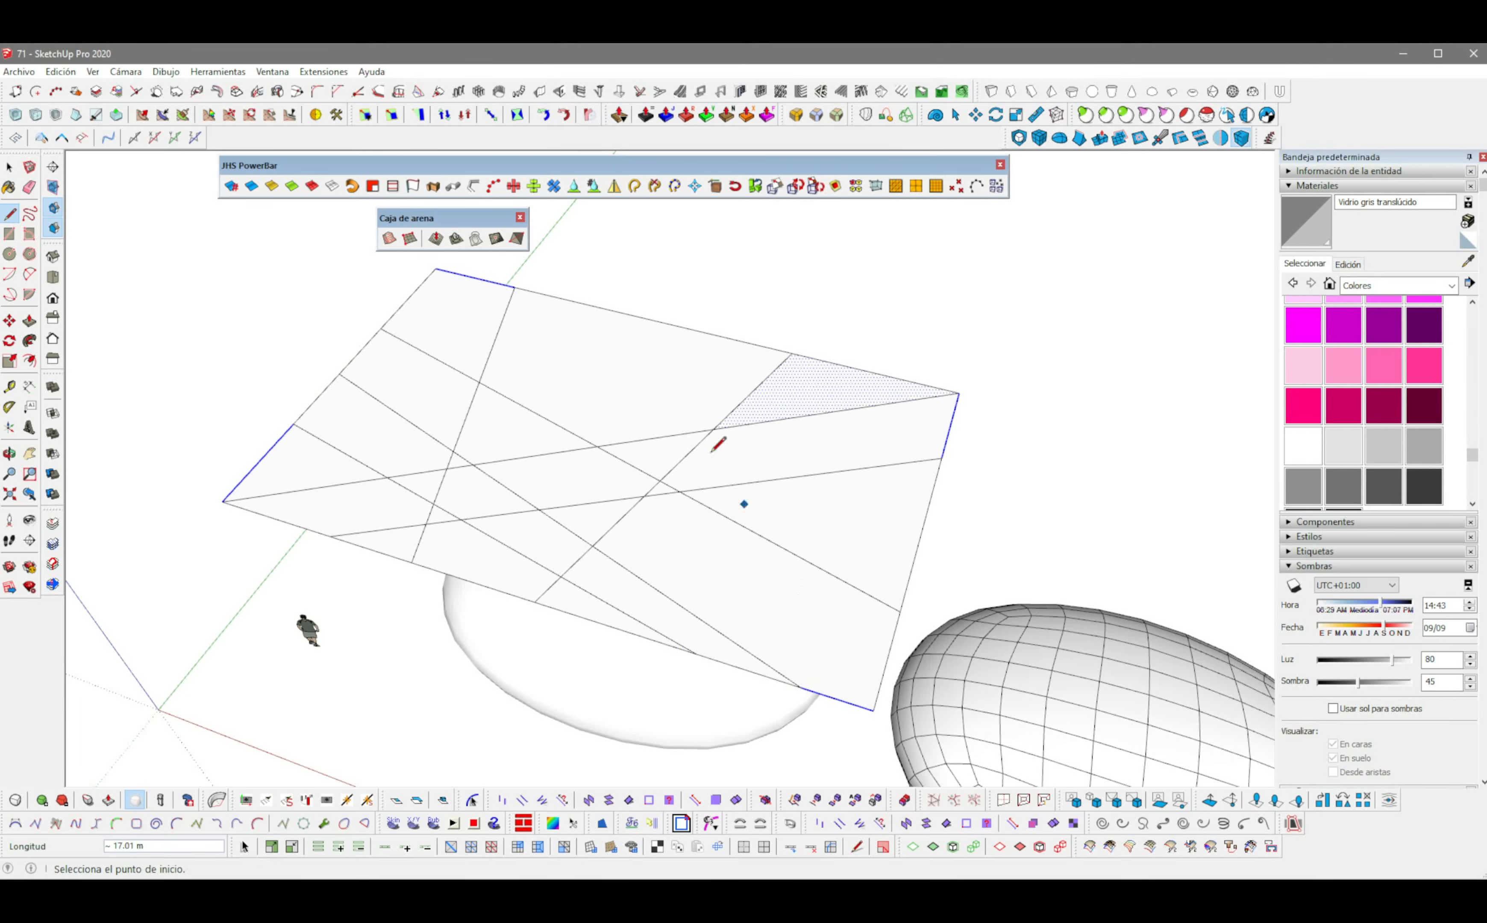
click(532, 291)
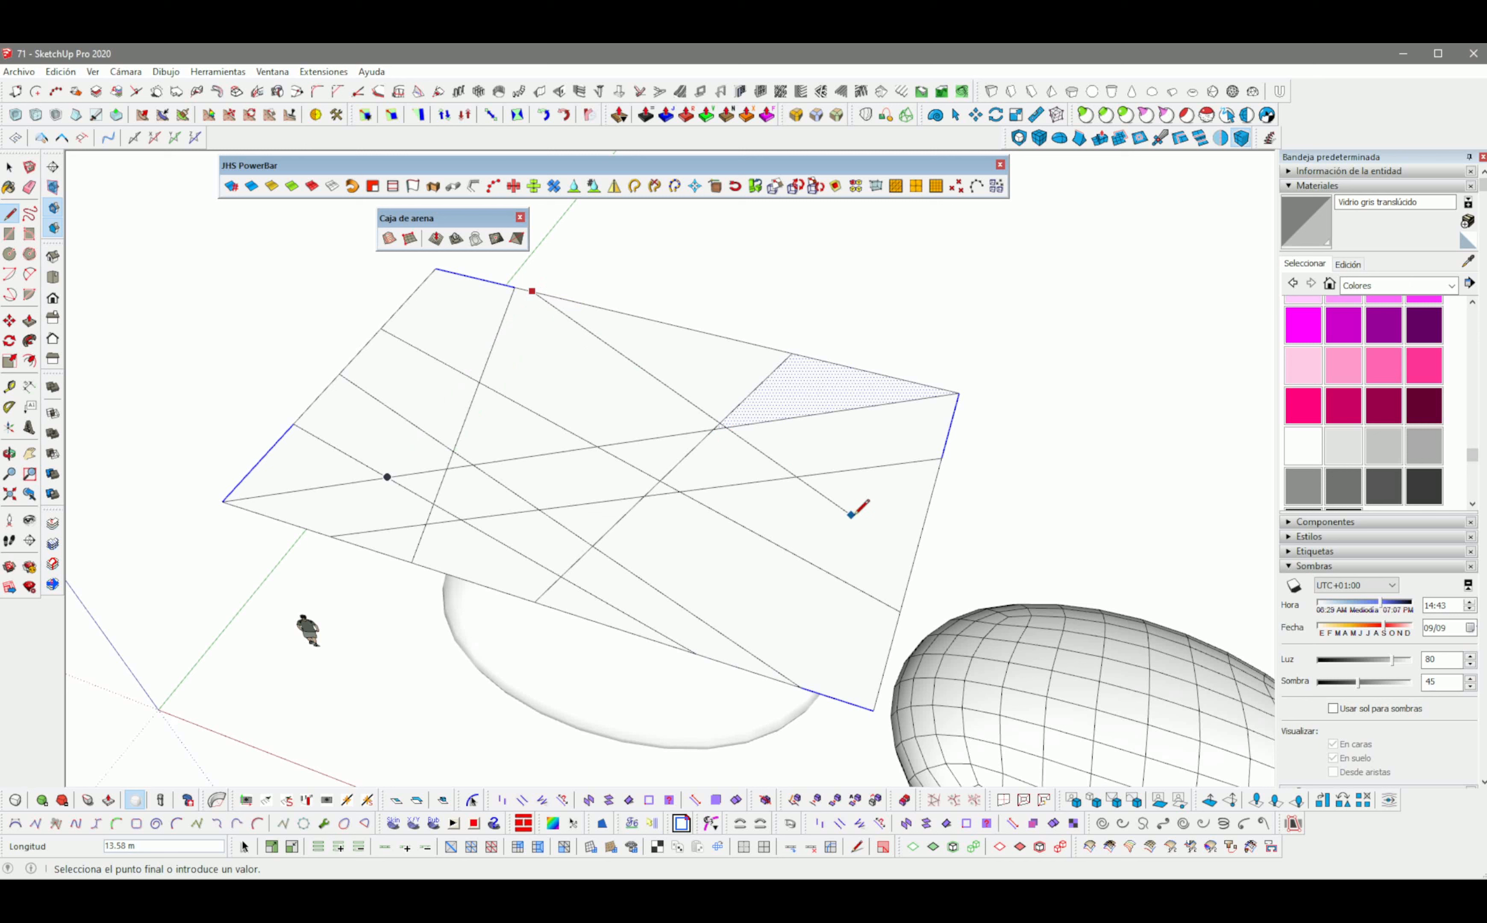
click(916, 557)
click(929, 506)
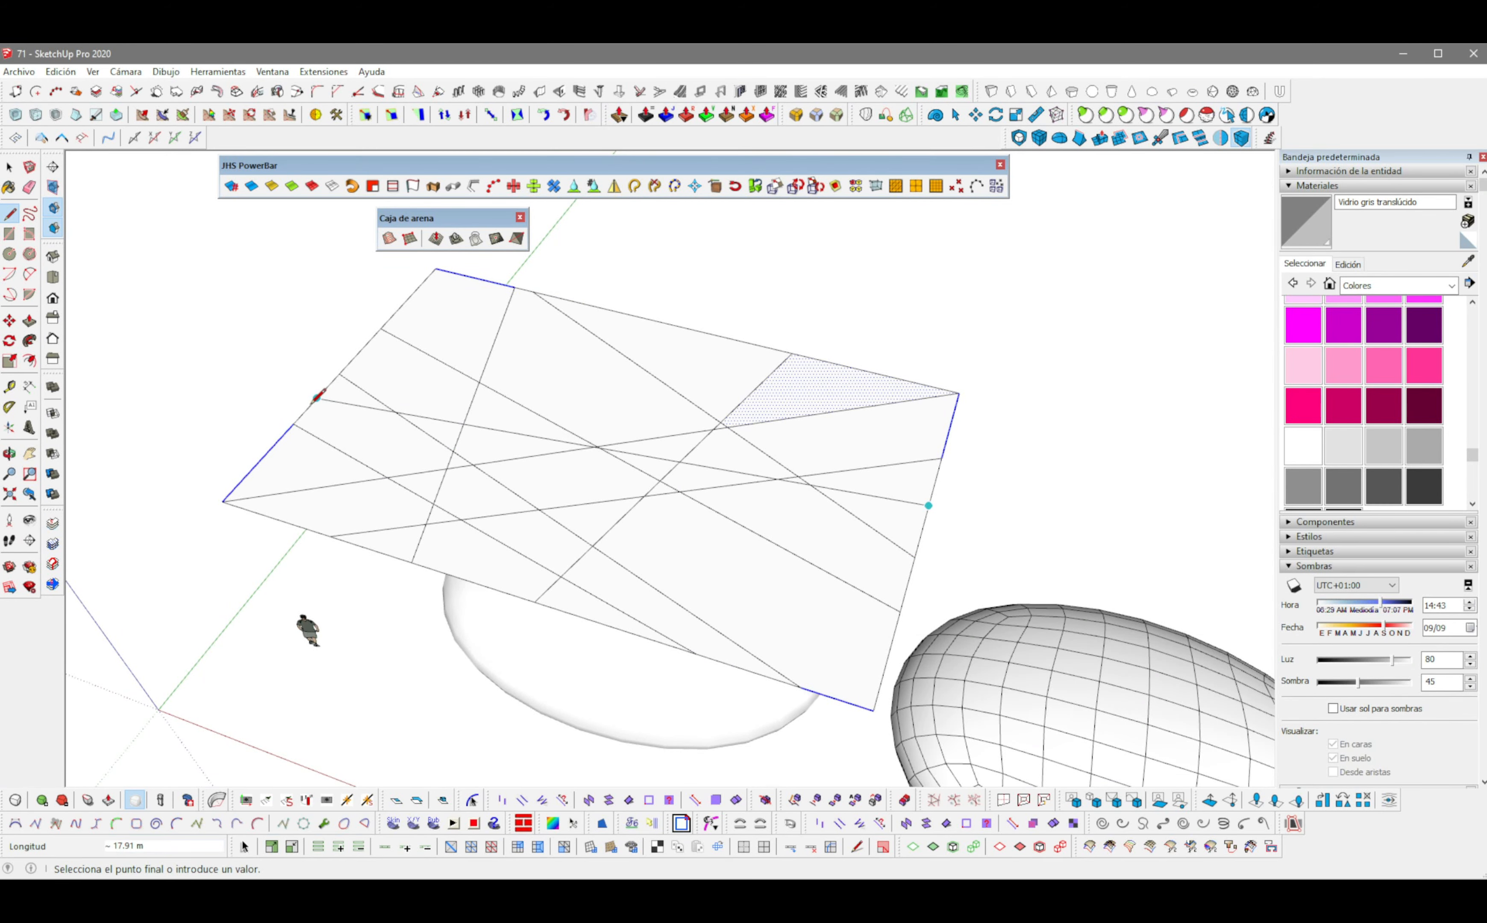
click(318, 399)
click(641, 317)
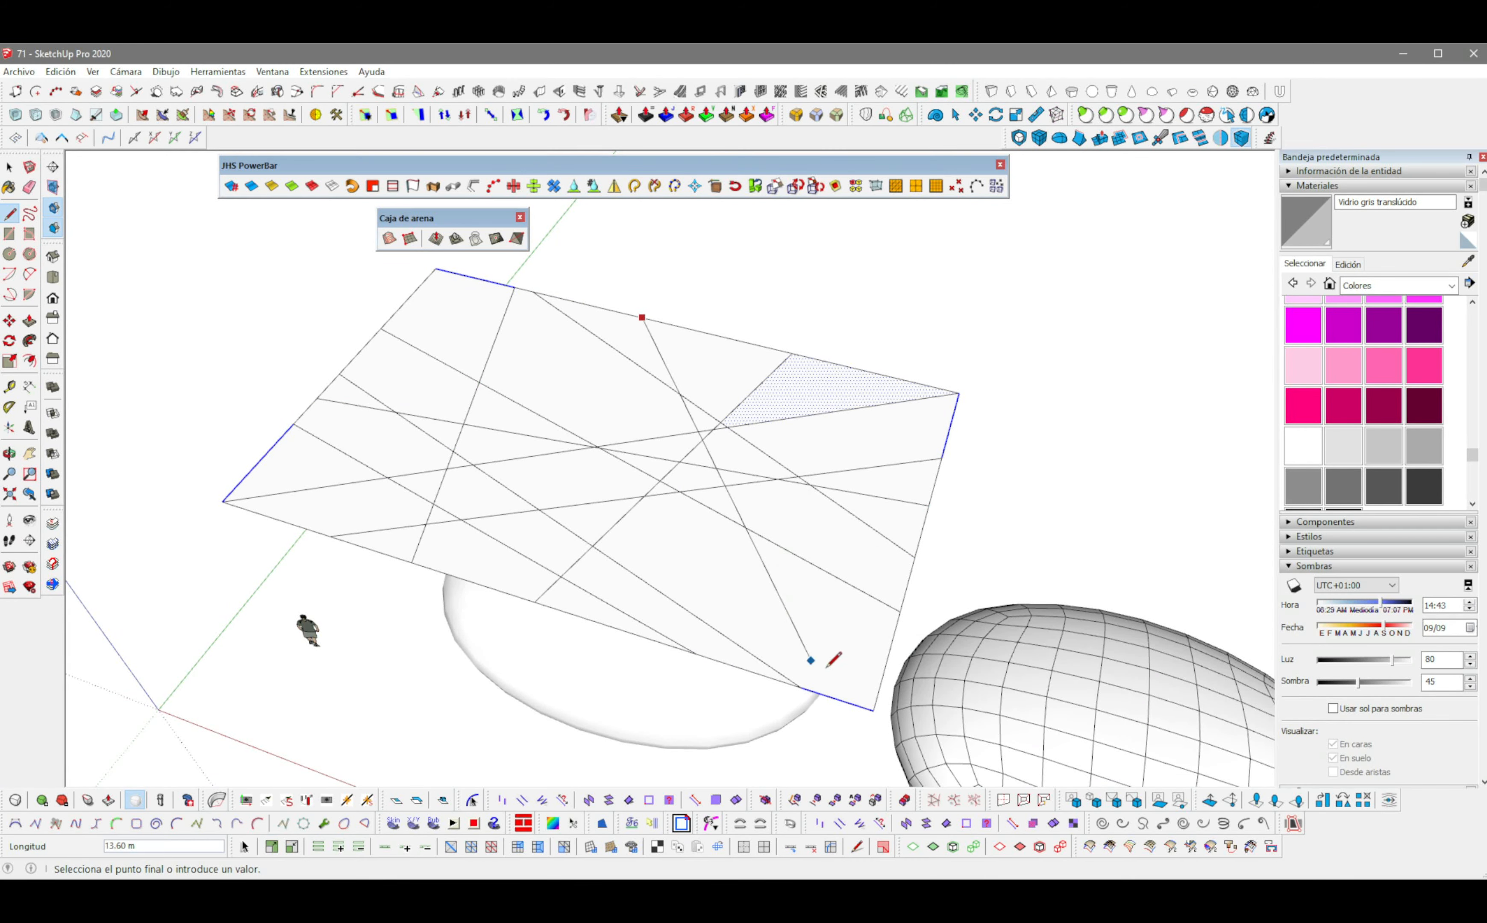
click(855, 707)
click(410, 297)
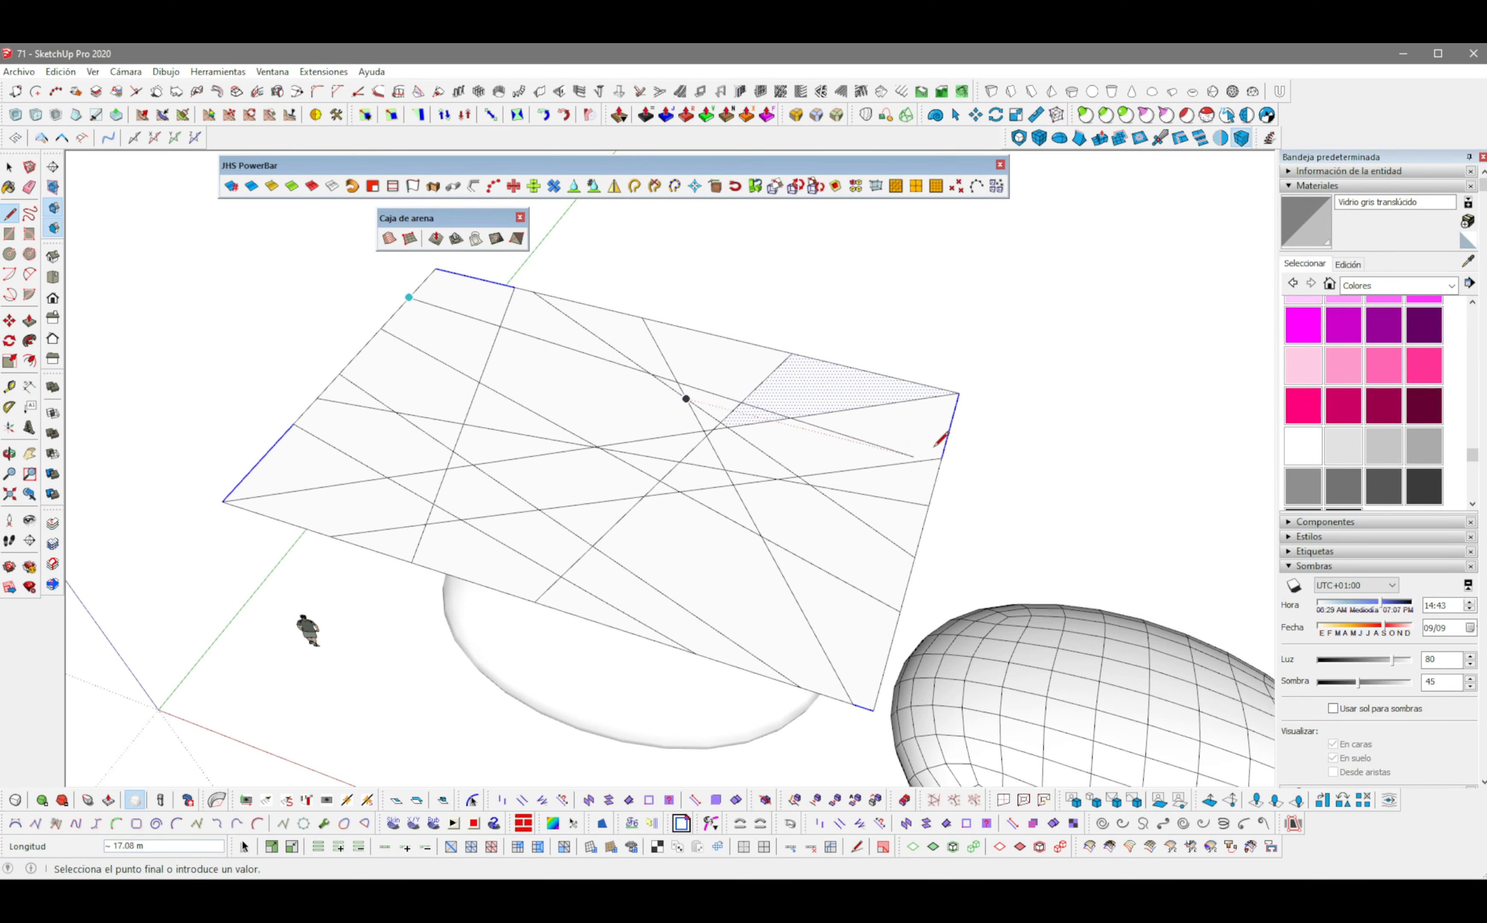
click(947, 438)
click(837, 365)
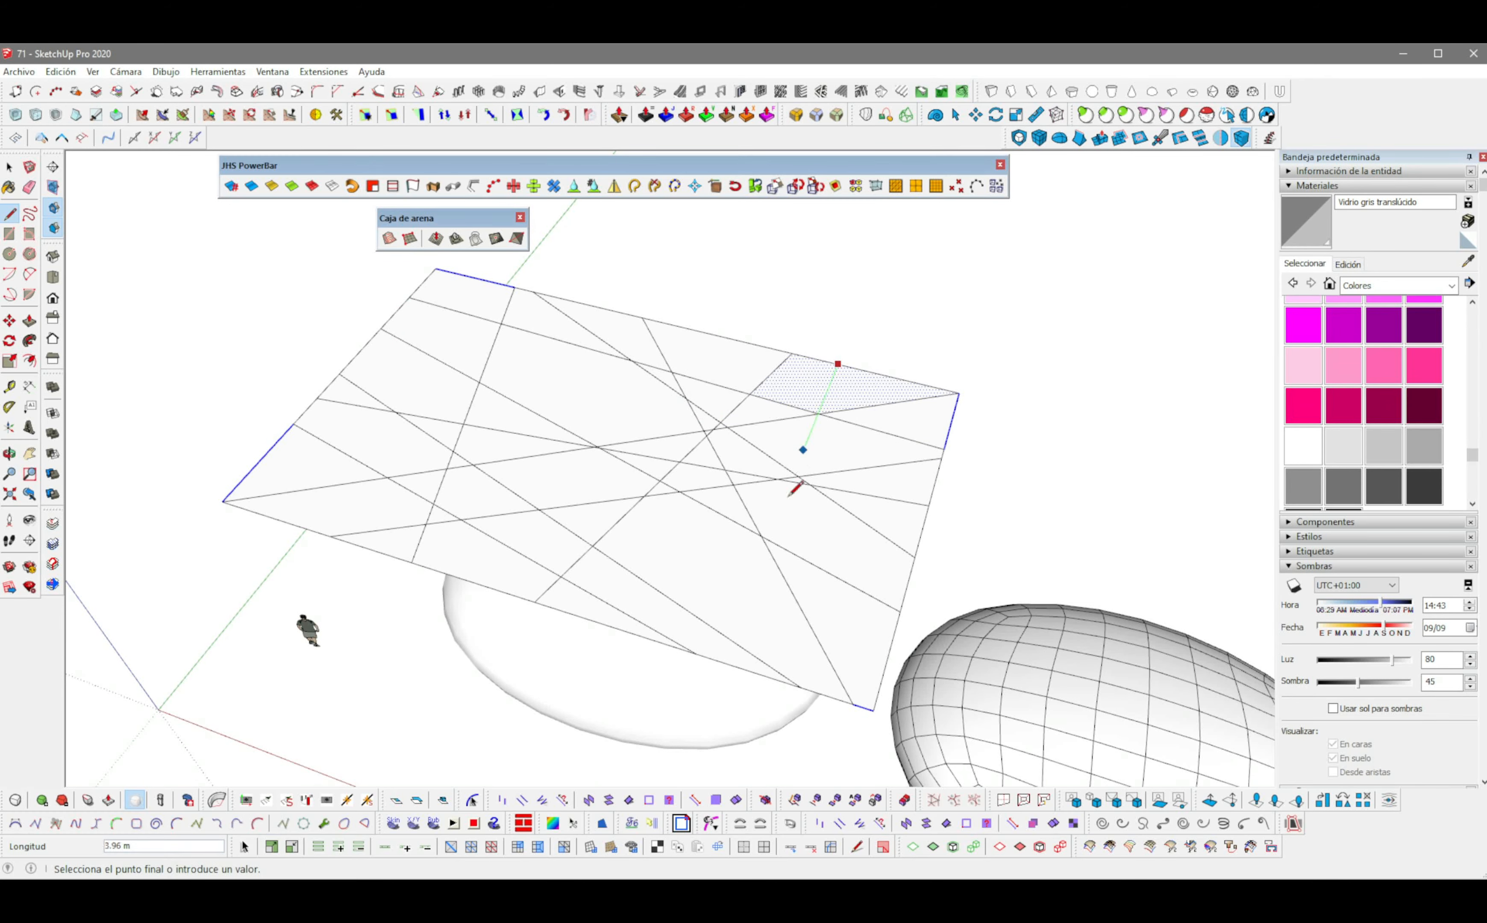
click(750, 668)
click(599, 309)
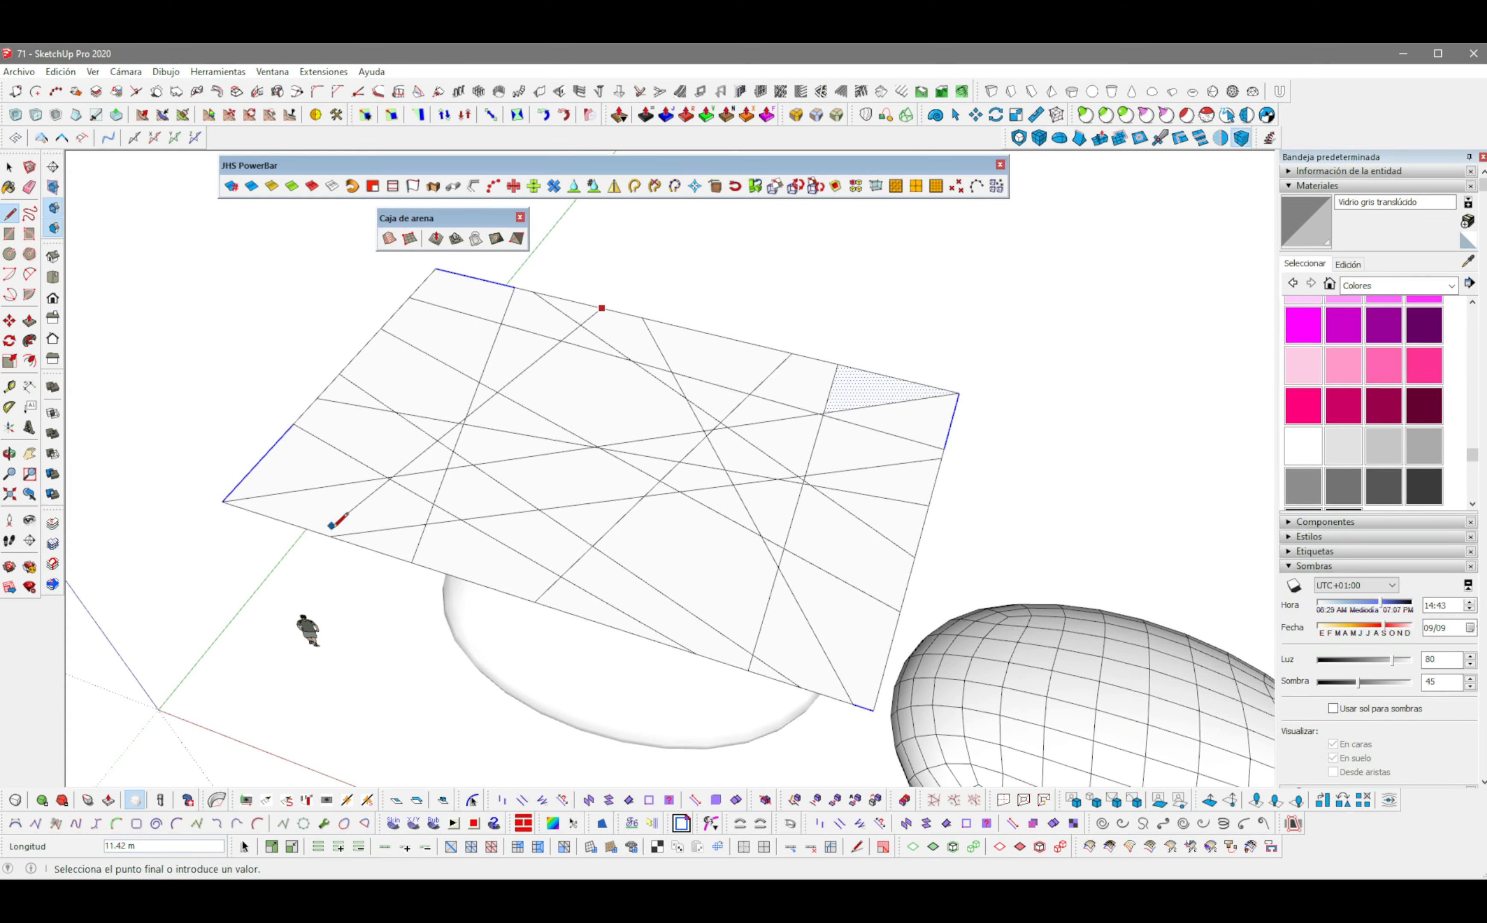
click(301, 526)
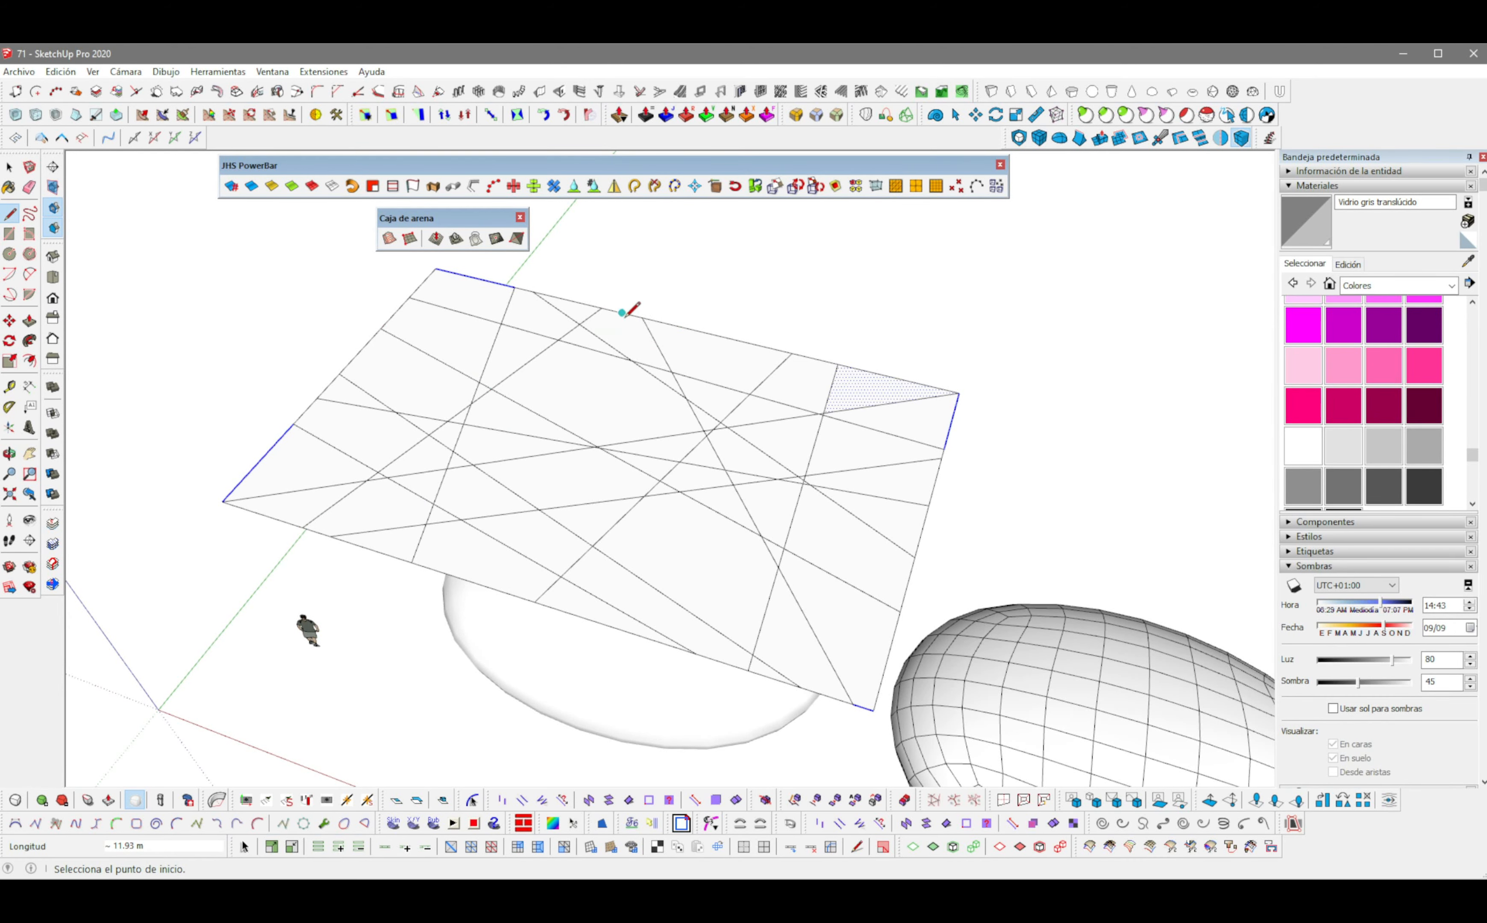
click(361, 350)
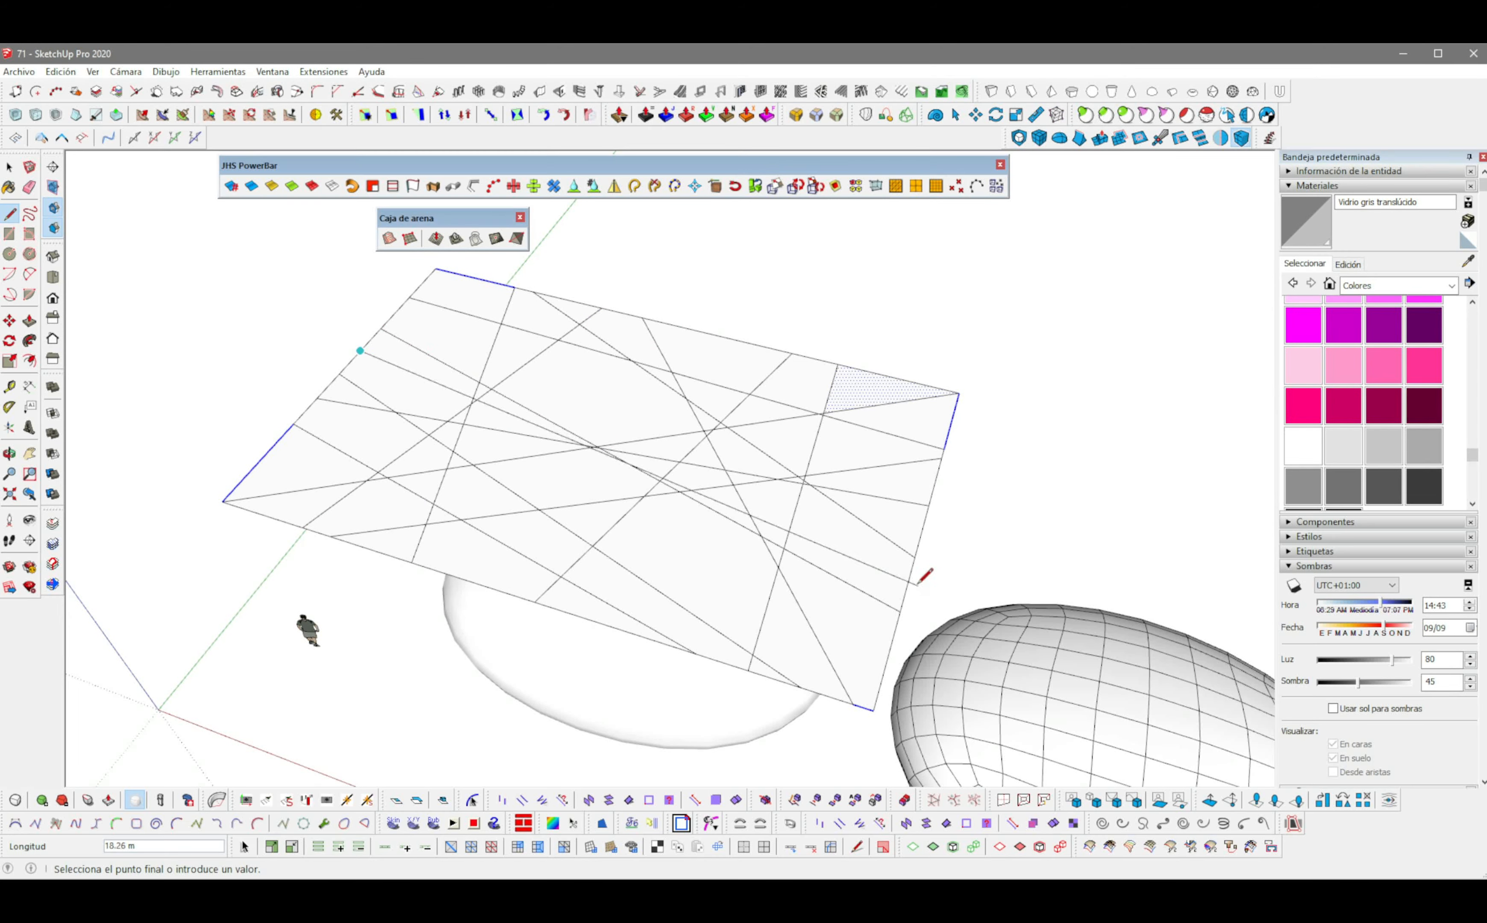
click(884, 662)
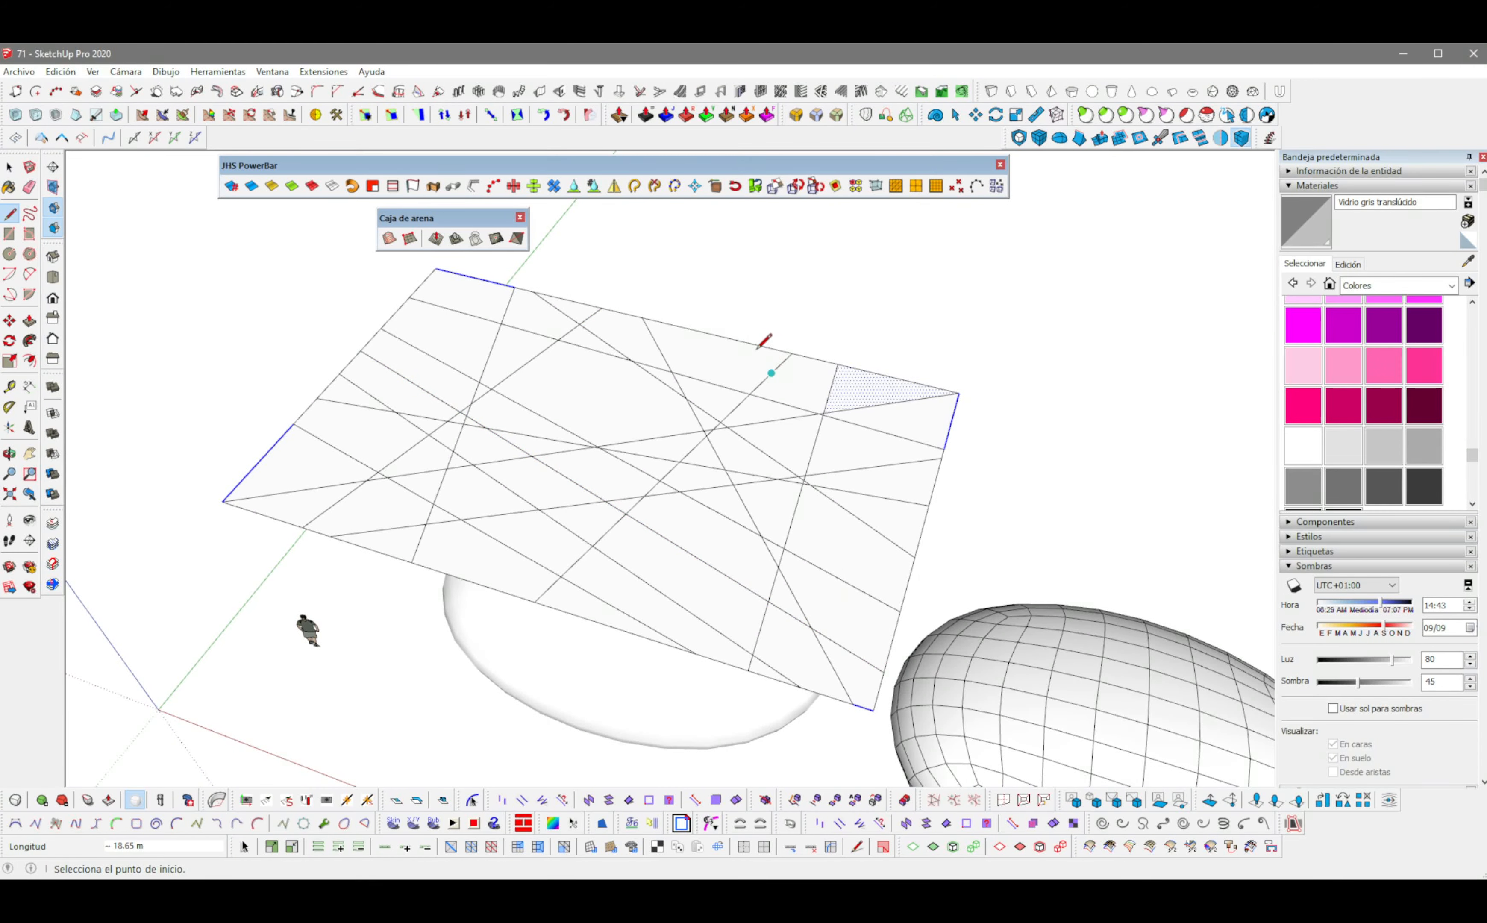
click(714, 334)
click(438, 568)
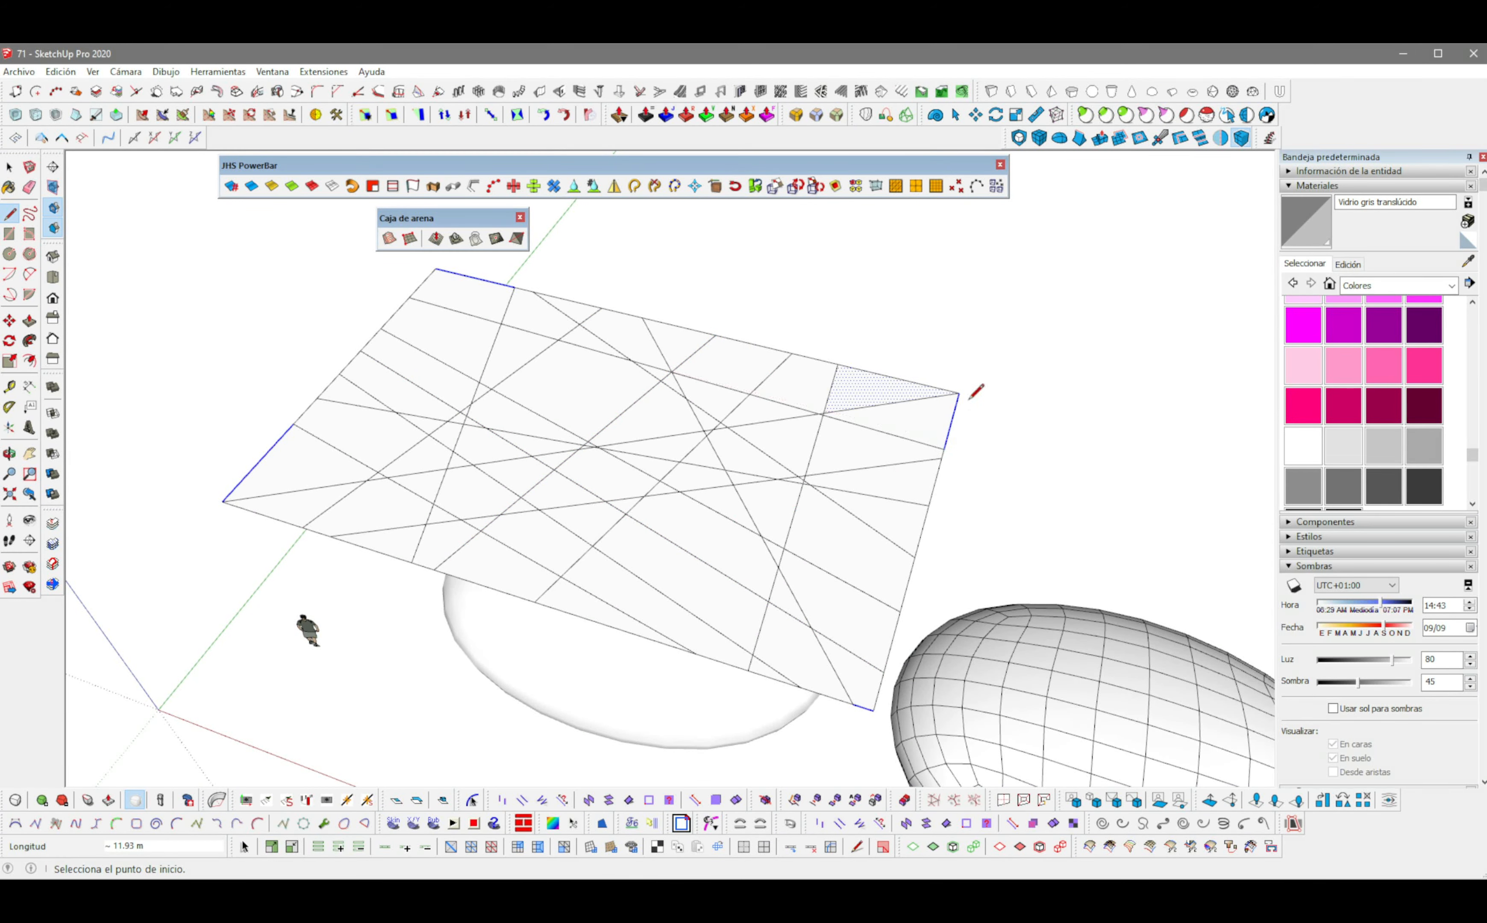
click(933, 390)
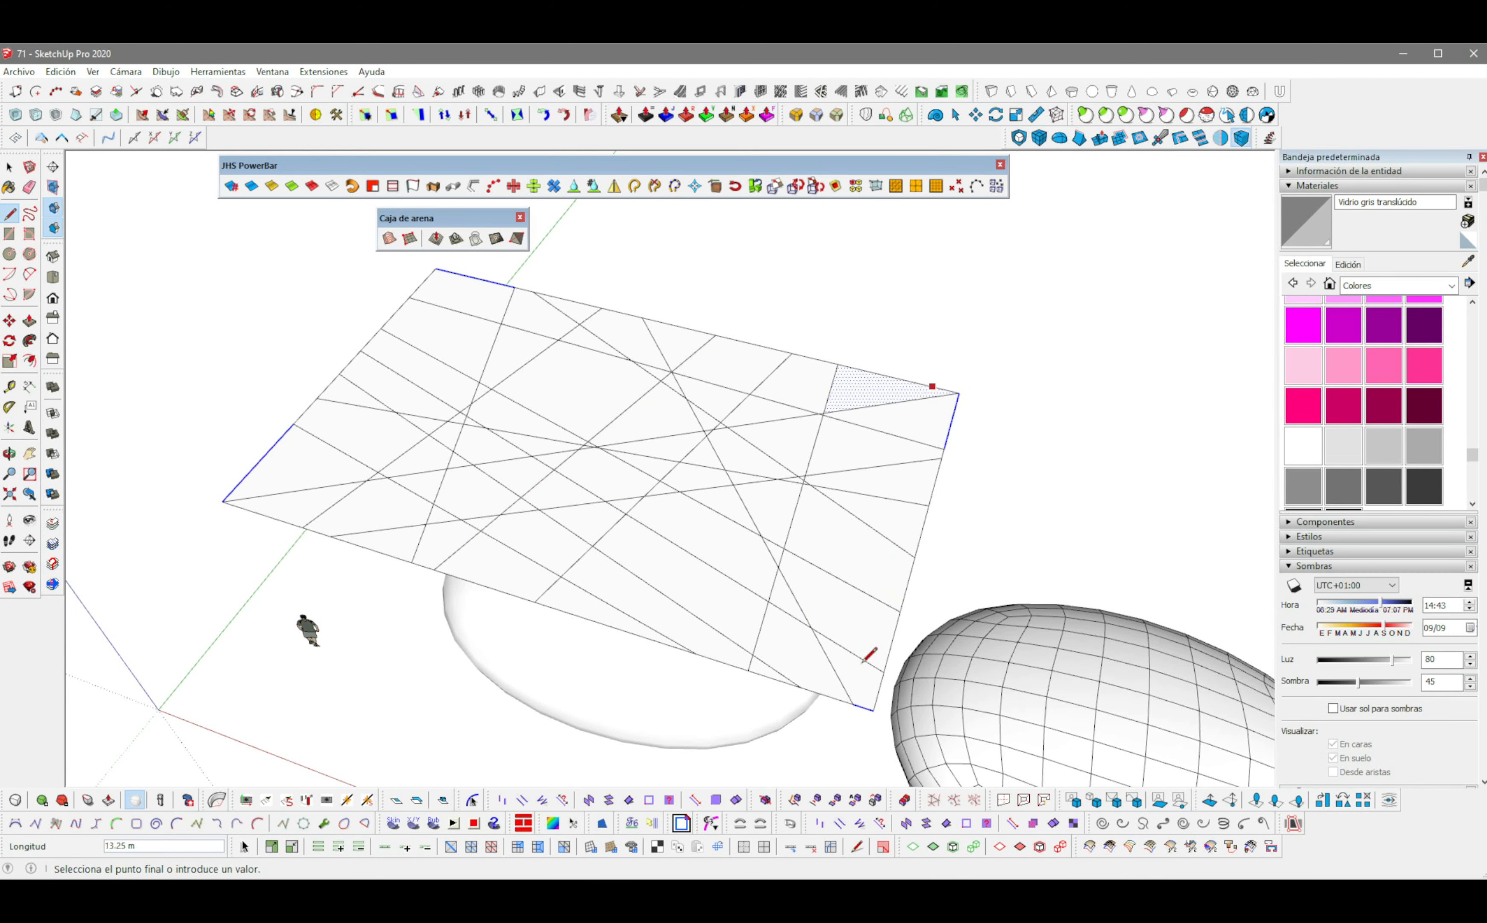
click(840, 700)
Step: Select the whole raised rectangle with all its crossing lines and make it a group
key(space)
click(831, 503)
scroll(831, 503, down, 3)
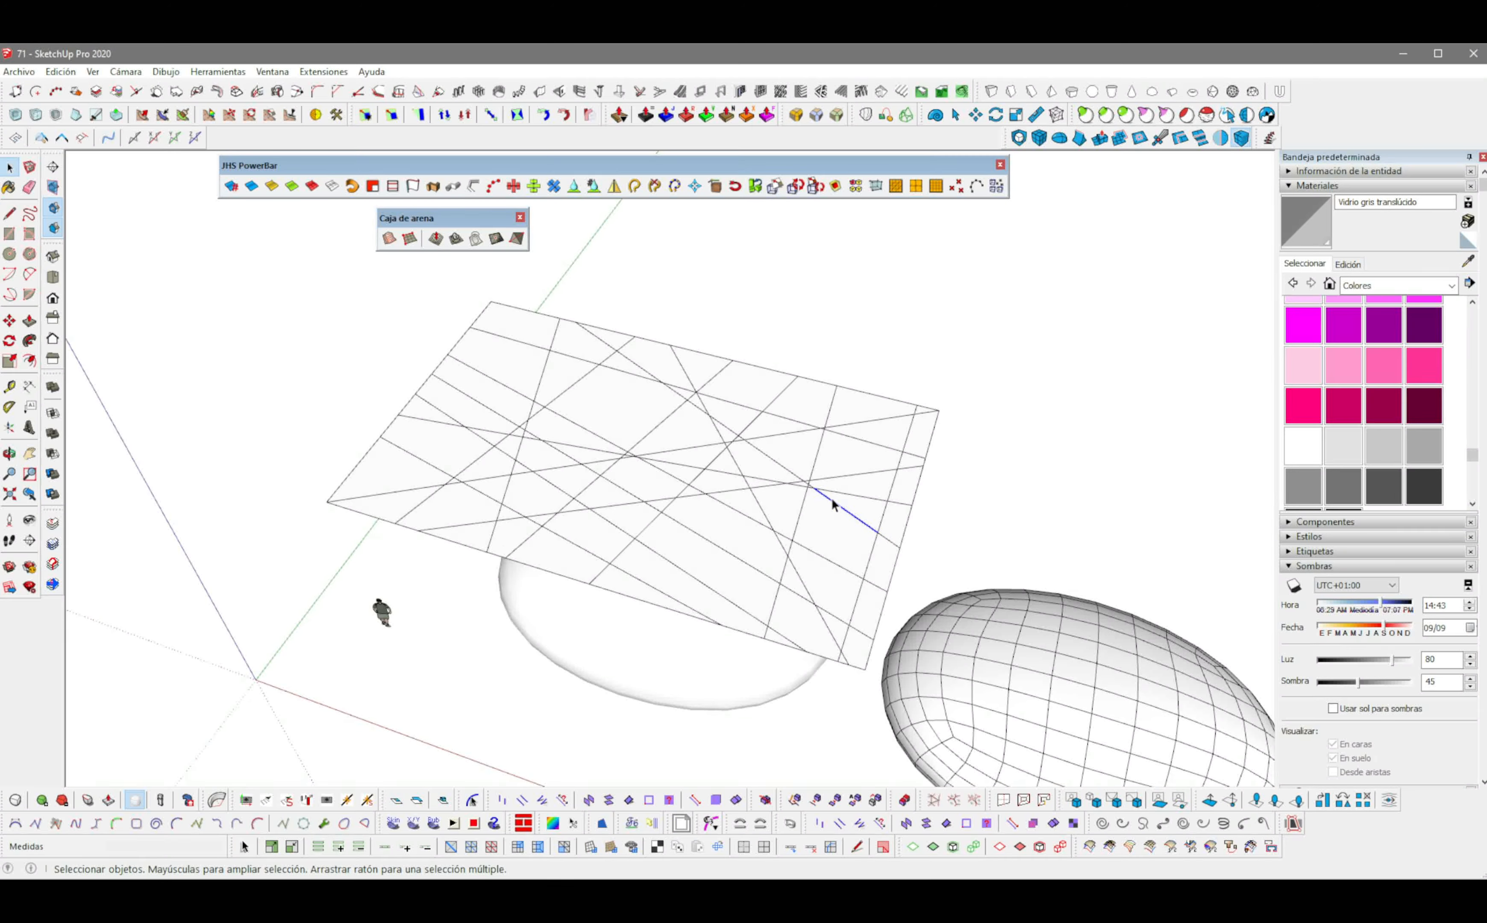
triple_click(704, 469)
right_click(704, 469)
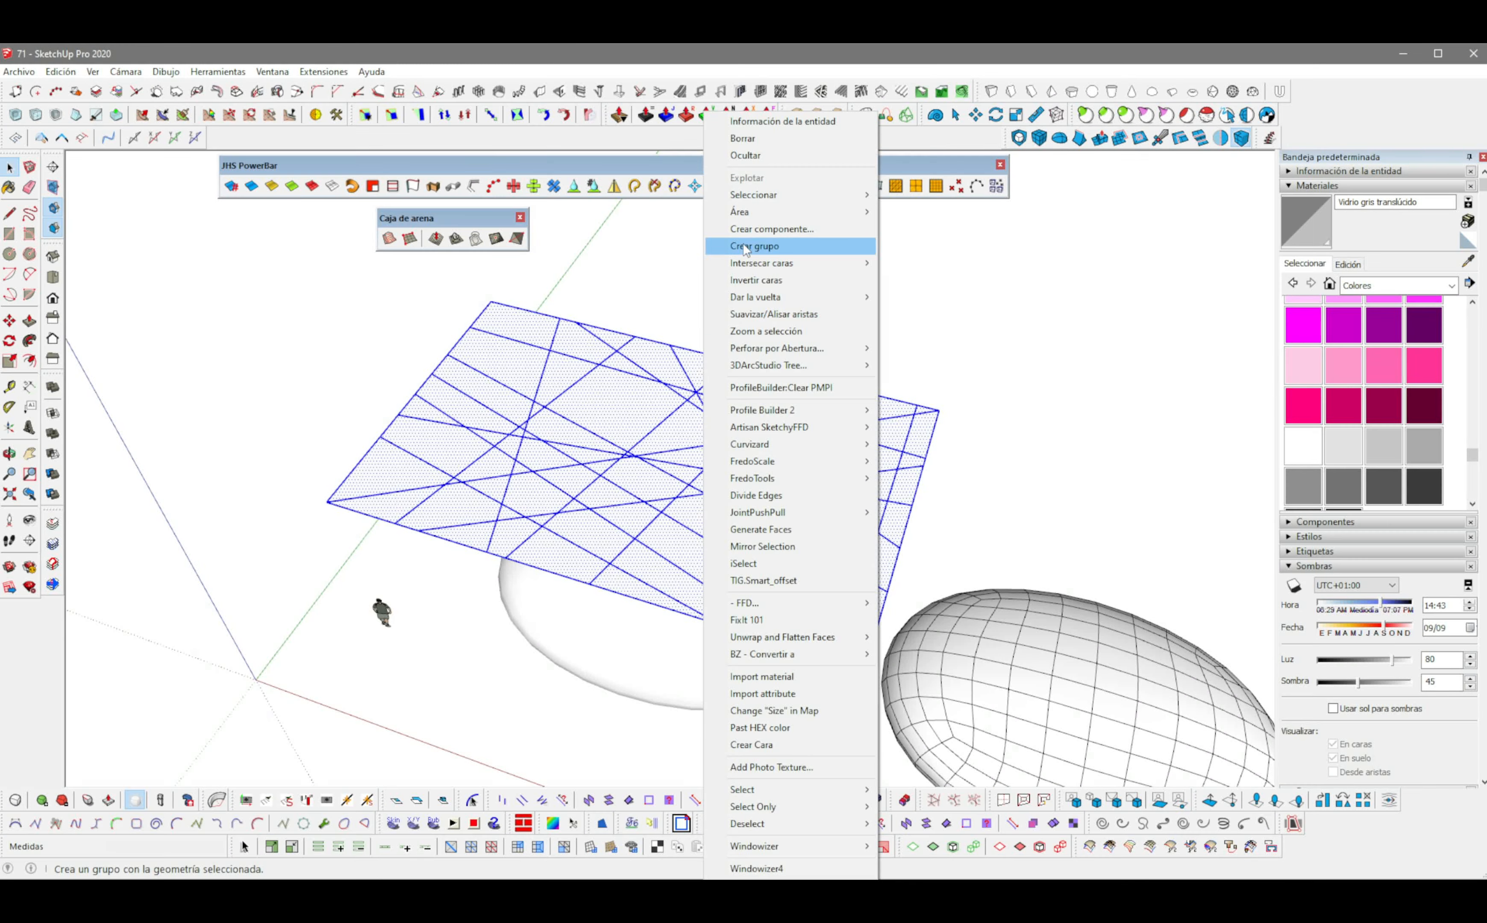
click(757, 245)
Step: Drape the grouped line pattern onto the smoothed ellipsoid below, and delete the raised pattern group
middle_drag(776, 459, 668, 625)
click(668, 626)
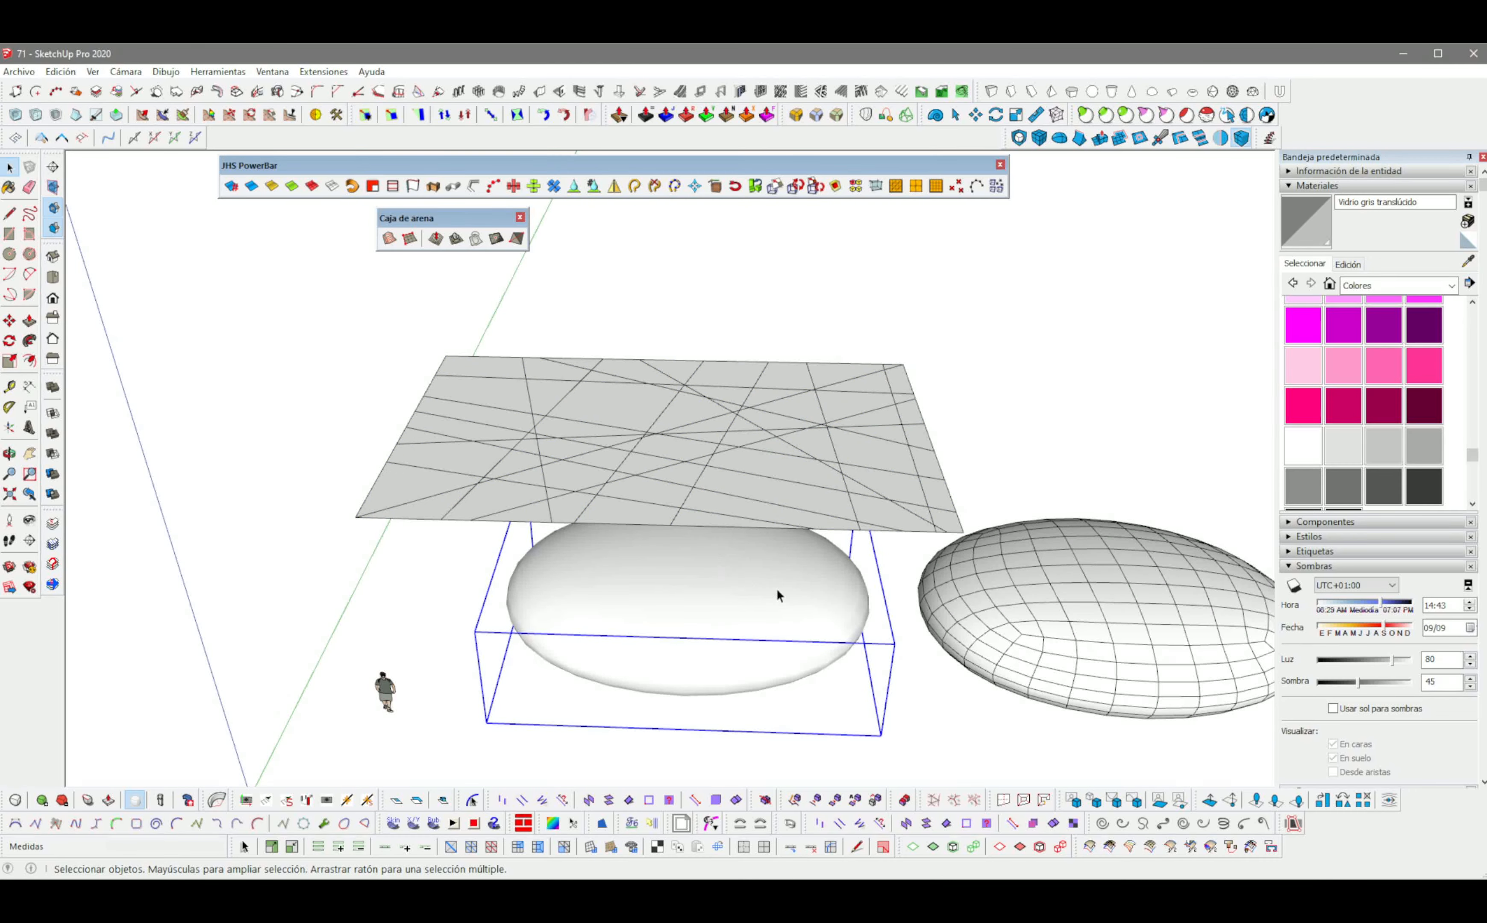
middle_drag(777, 588, 621, 606)
click(665, 497)
click(677, 599)
click(691, 480)
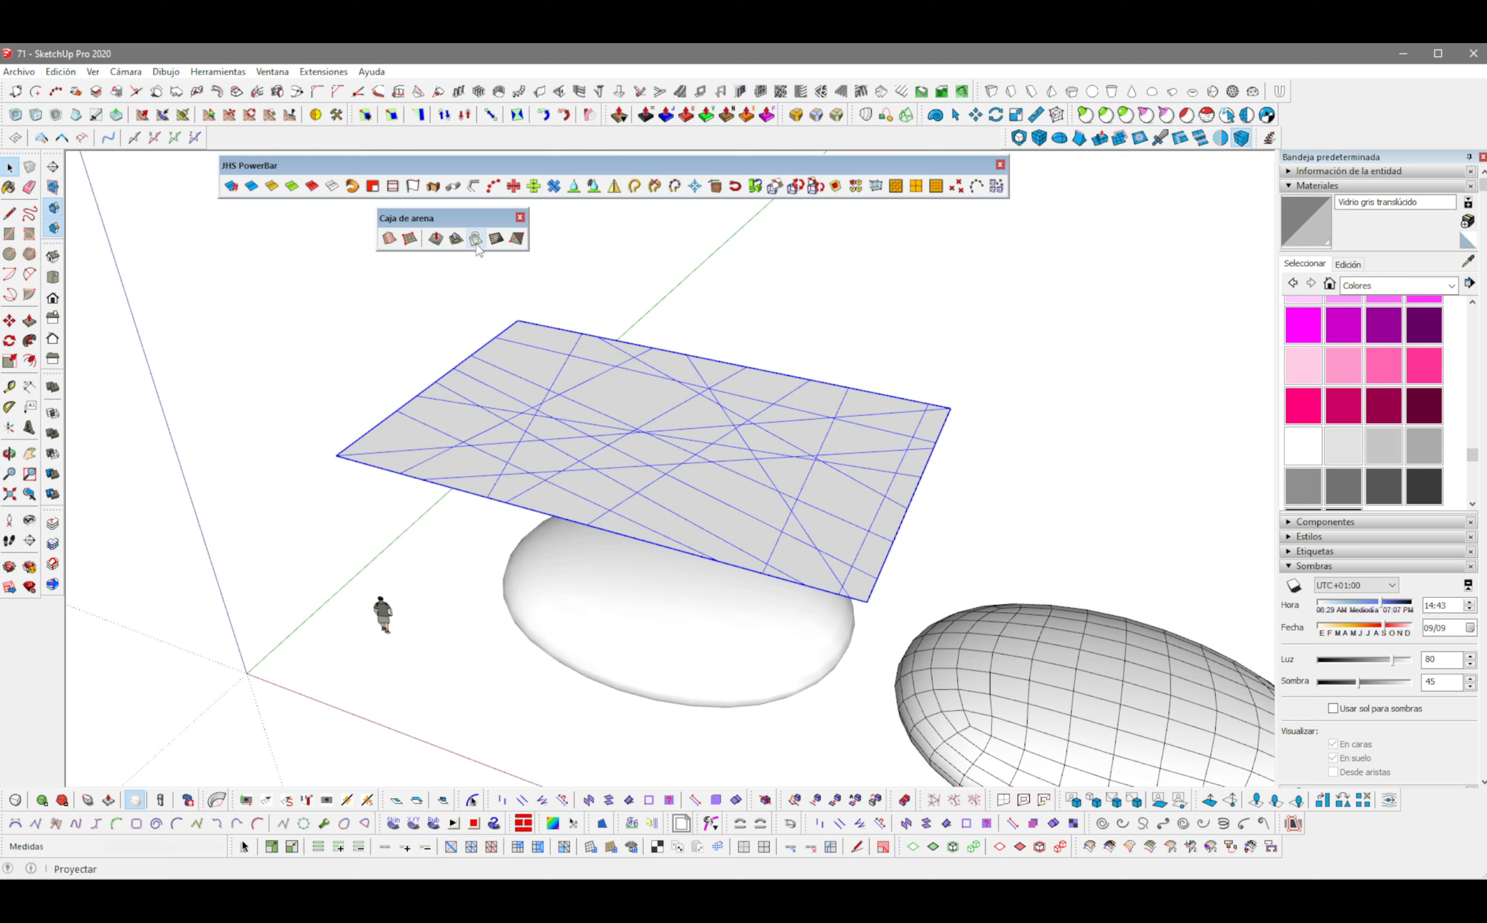
click(648, 610)
key(b)
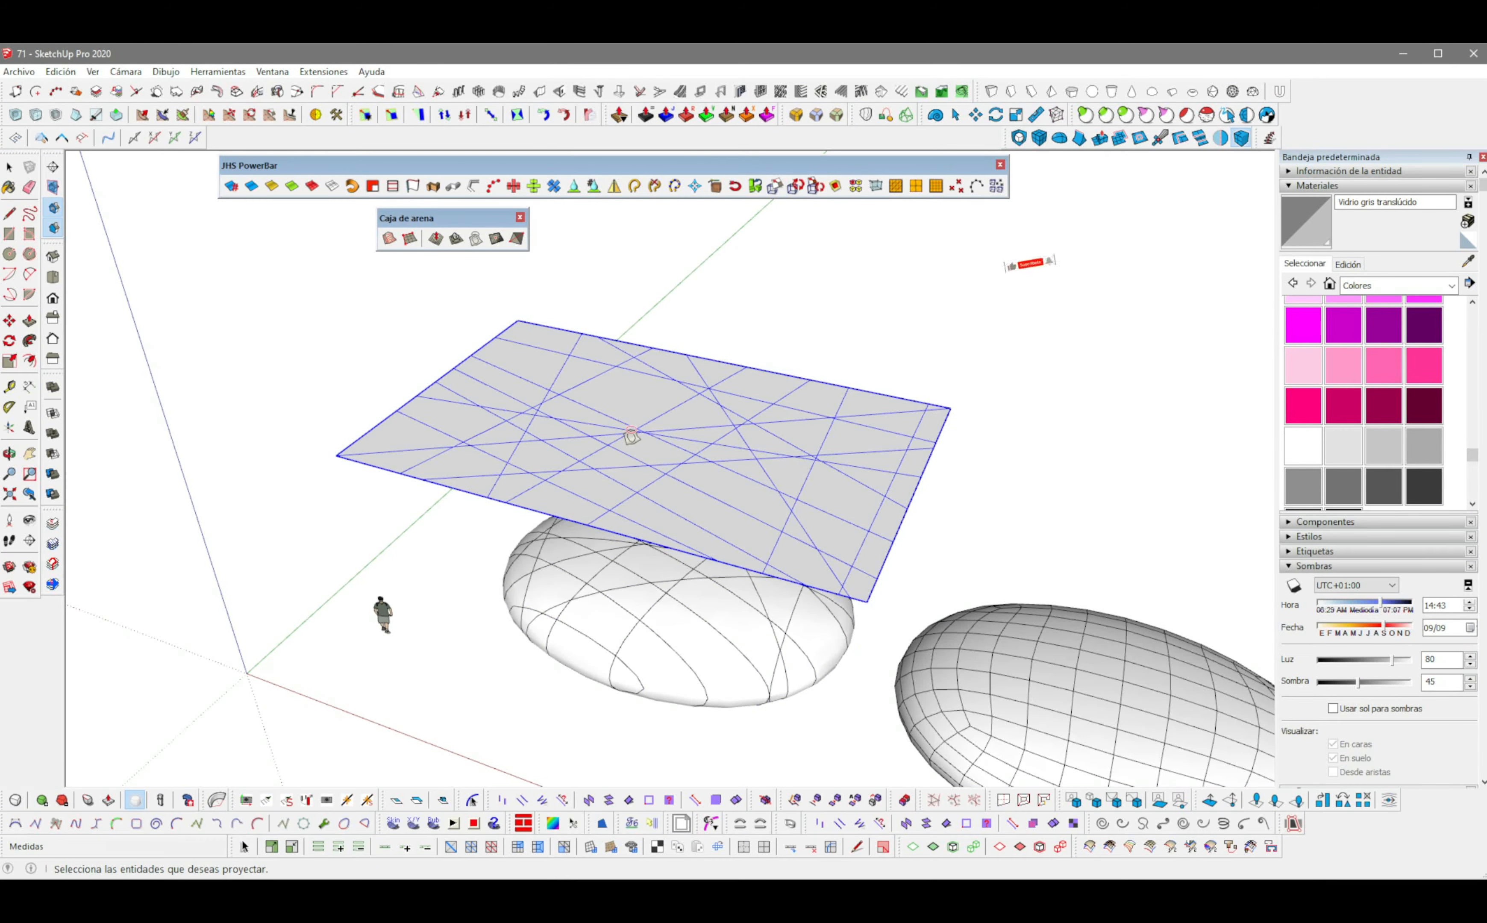
key(space)
key(Delete)
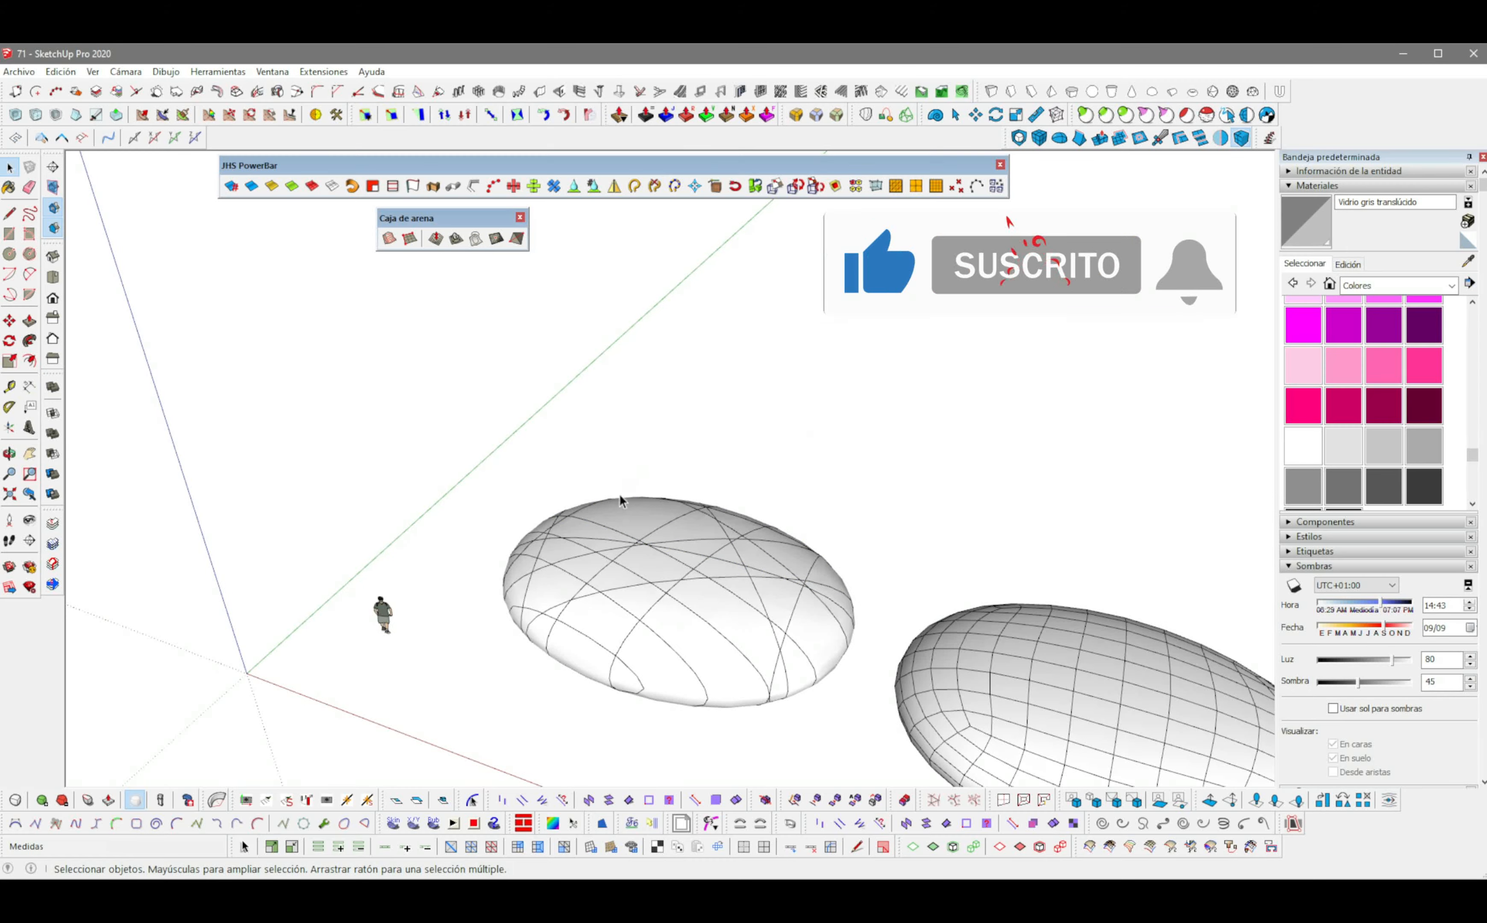
Step: Delete all the faces inside the ellipsoid group, keeping only the projected curves
middle_drag(724, 403, 692, 603)
triple_click(678, 618)
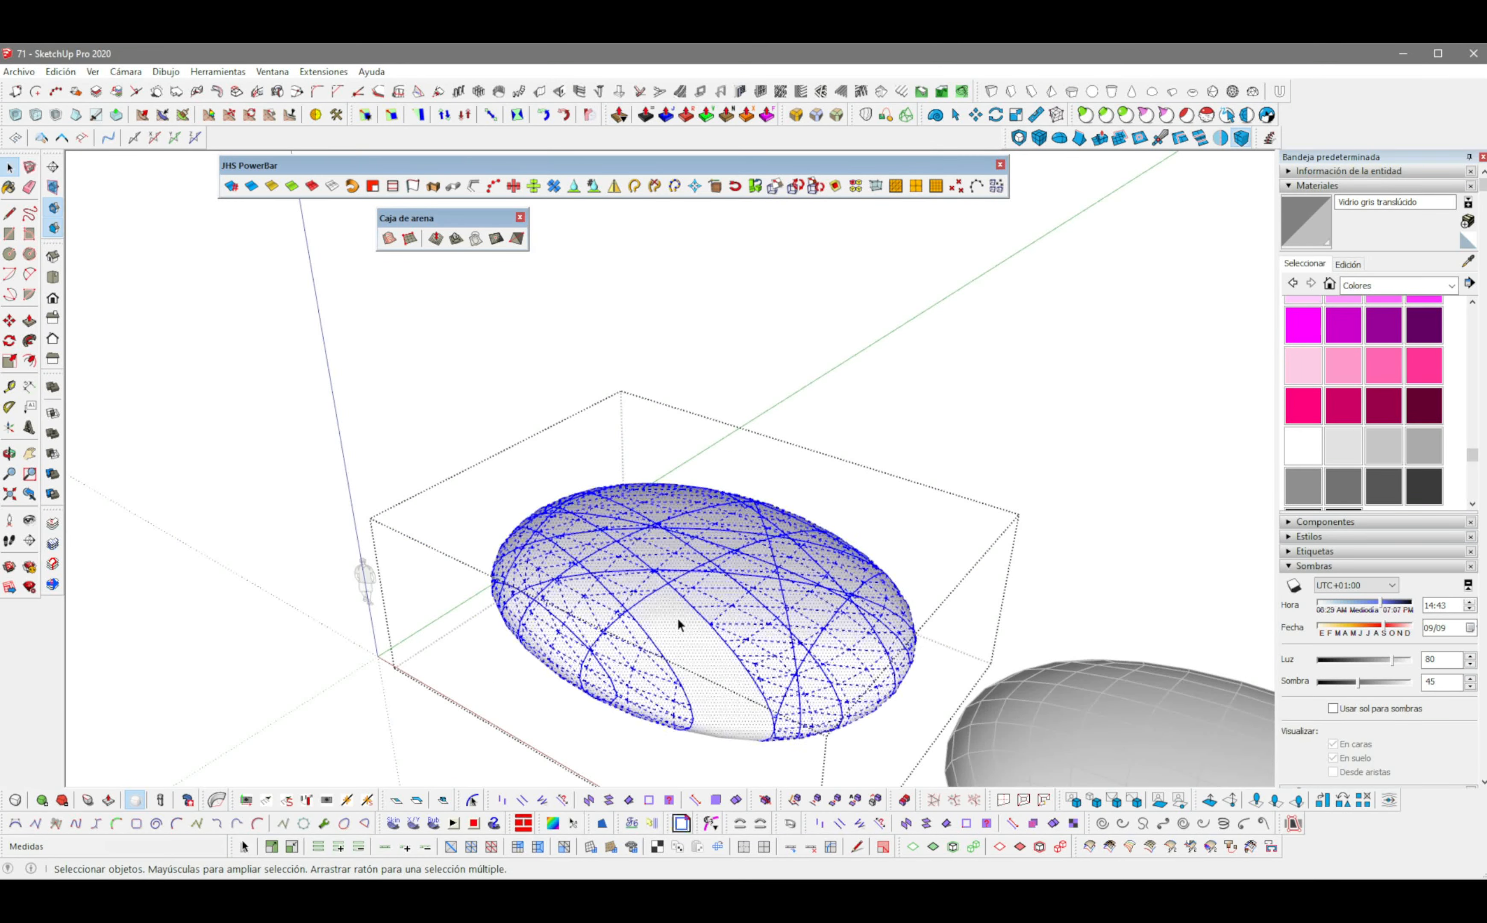
right_click(678, 618)
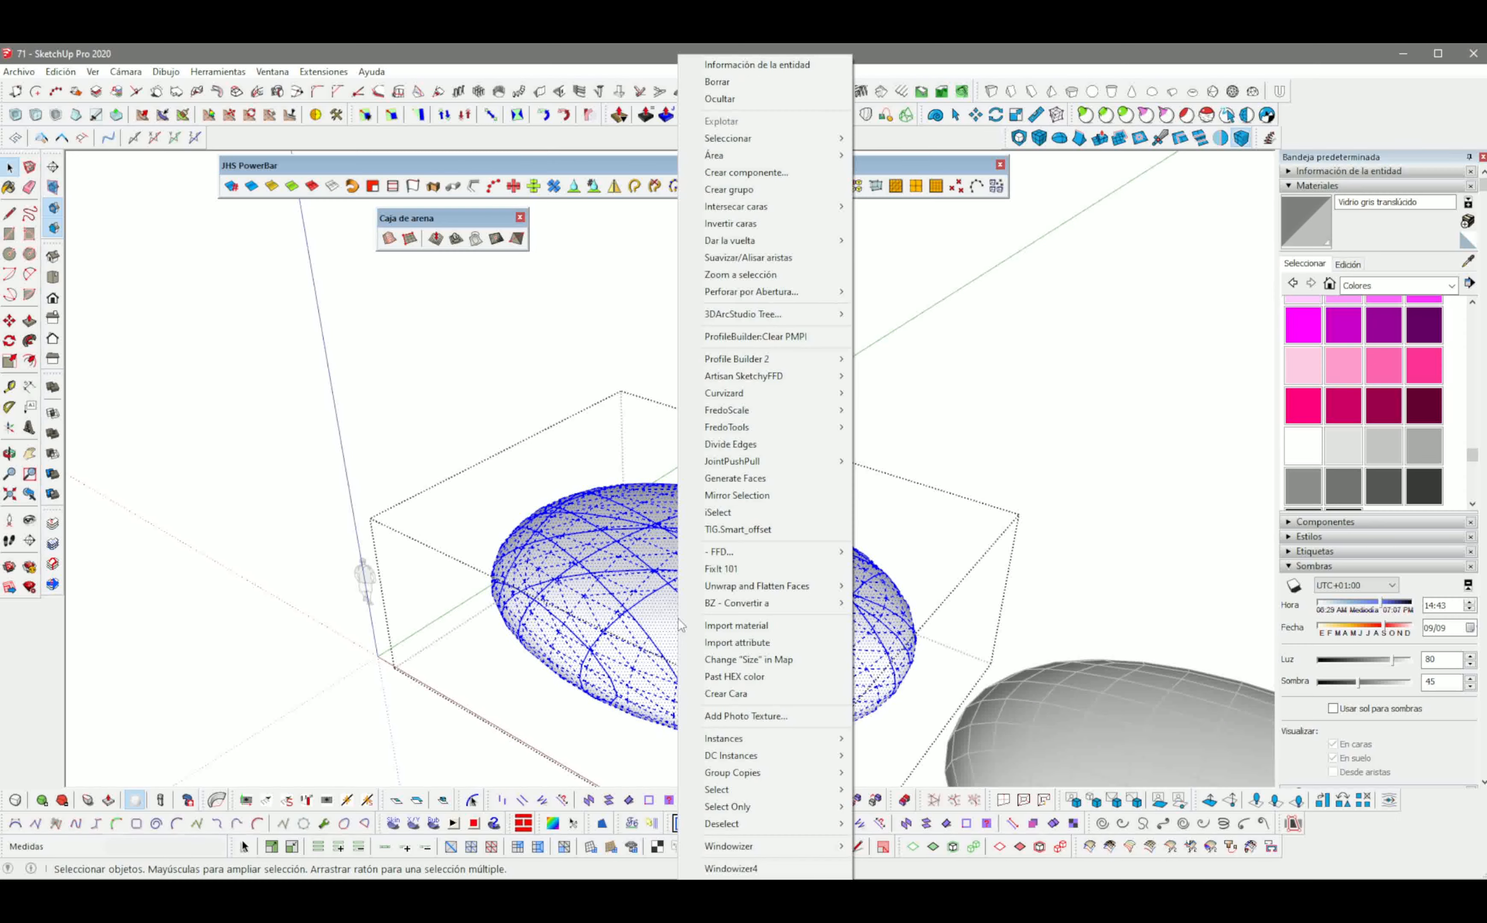
mouse_move(754, 824)
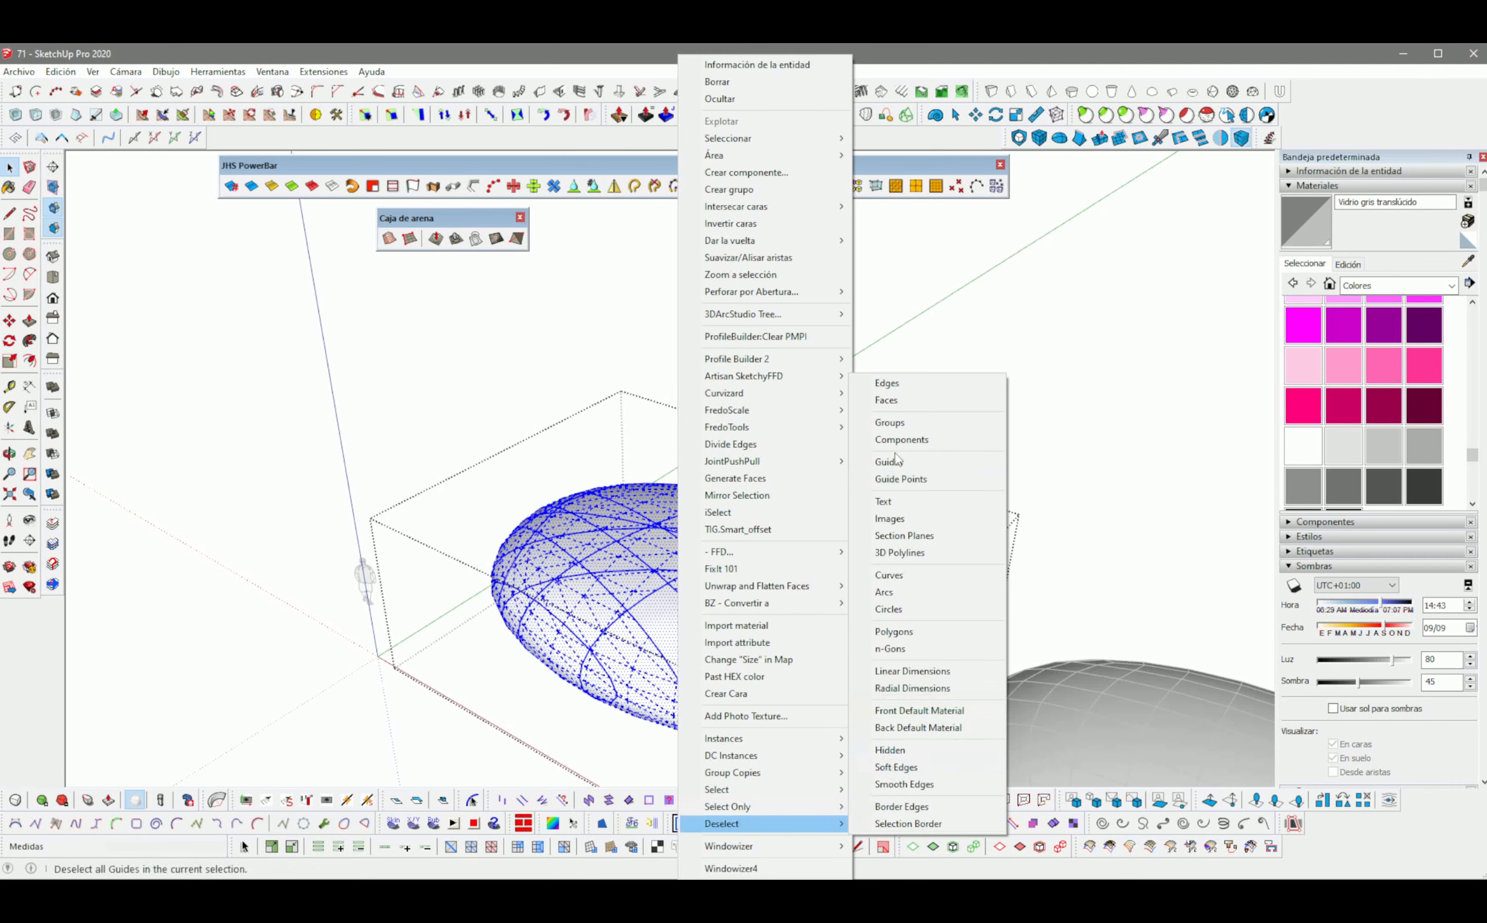
click(888, 384)
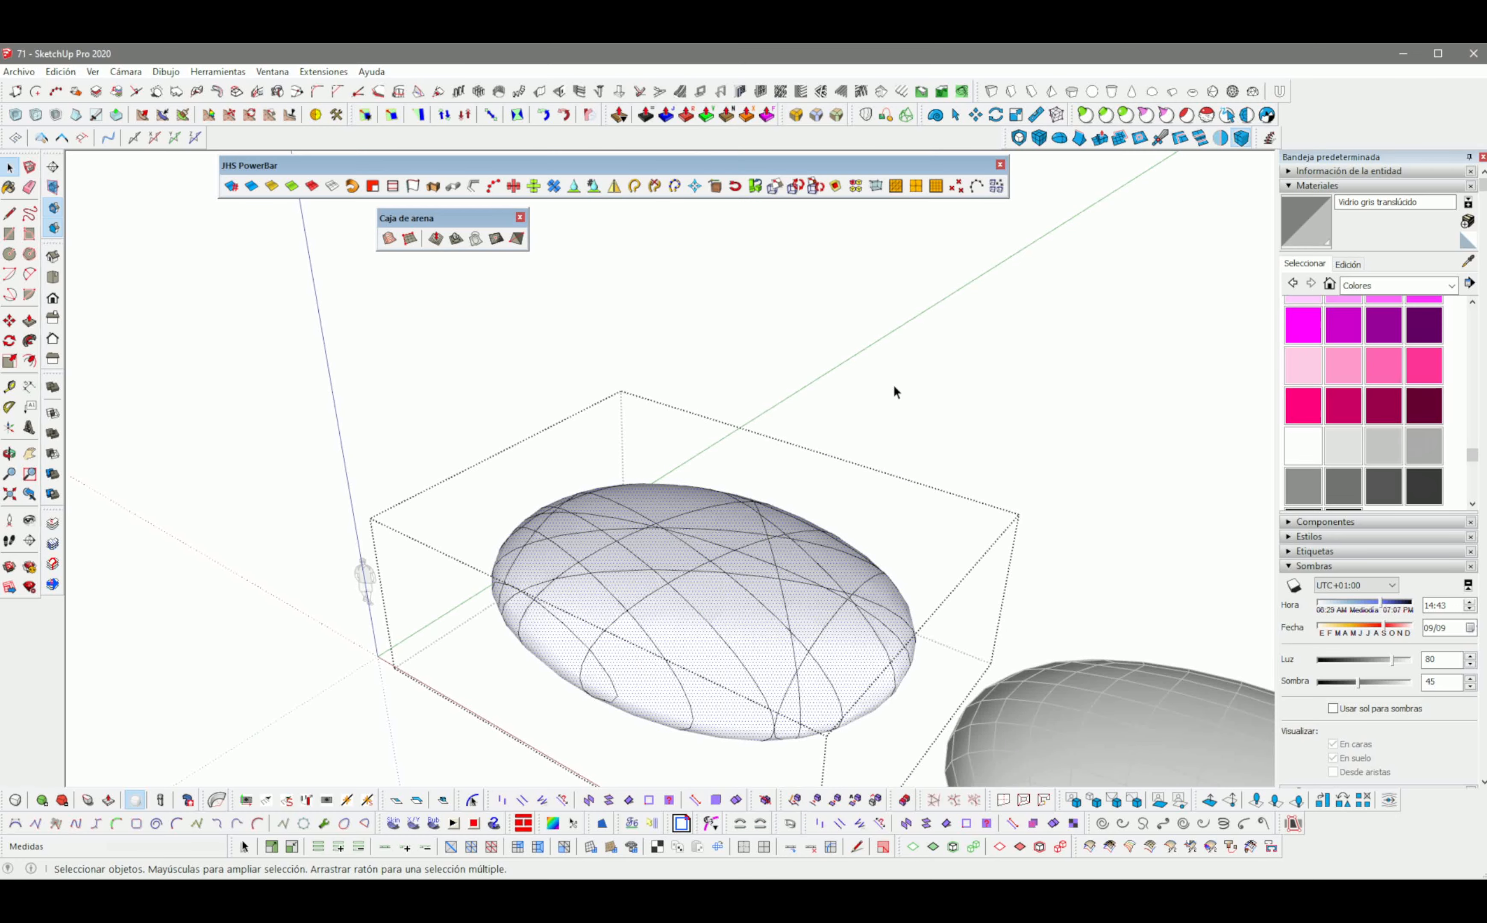
key(Delete)
Step: Convert all the ellipsoid's curves into one group of tubes with a 0.2 m diameter and a precision of 10
middle_drag(702, 643, 939, 557)
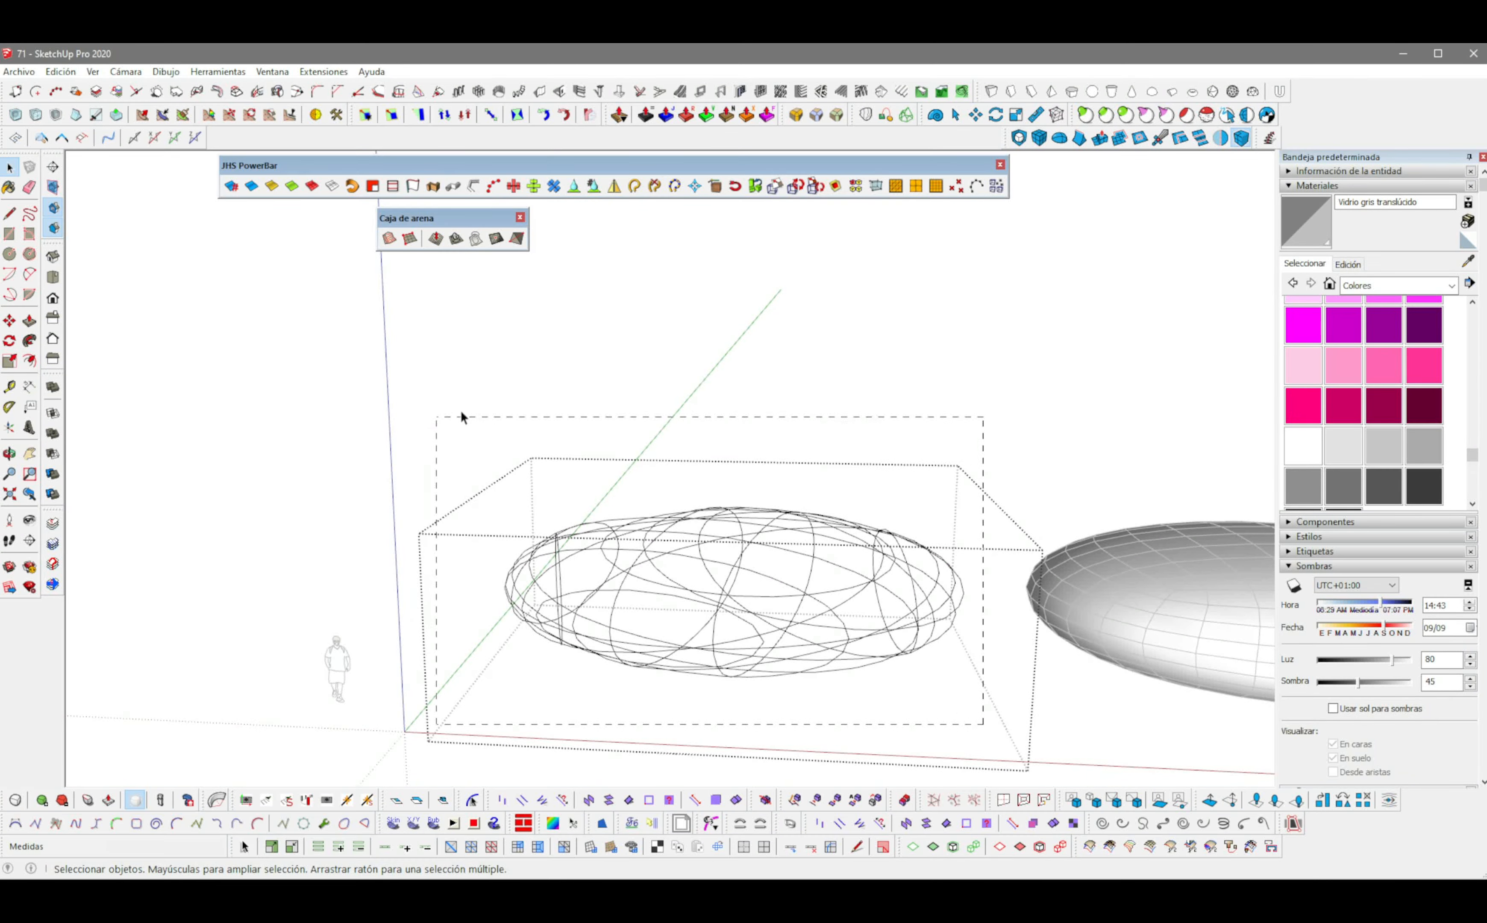
drag(462, 417, 485, 397)
middle_drag(662, 532, 711, 483)
scroll(807, 502, up, 2)
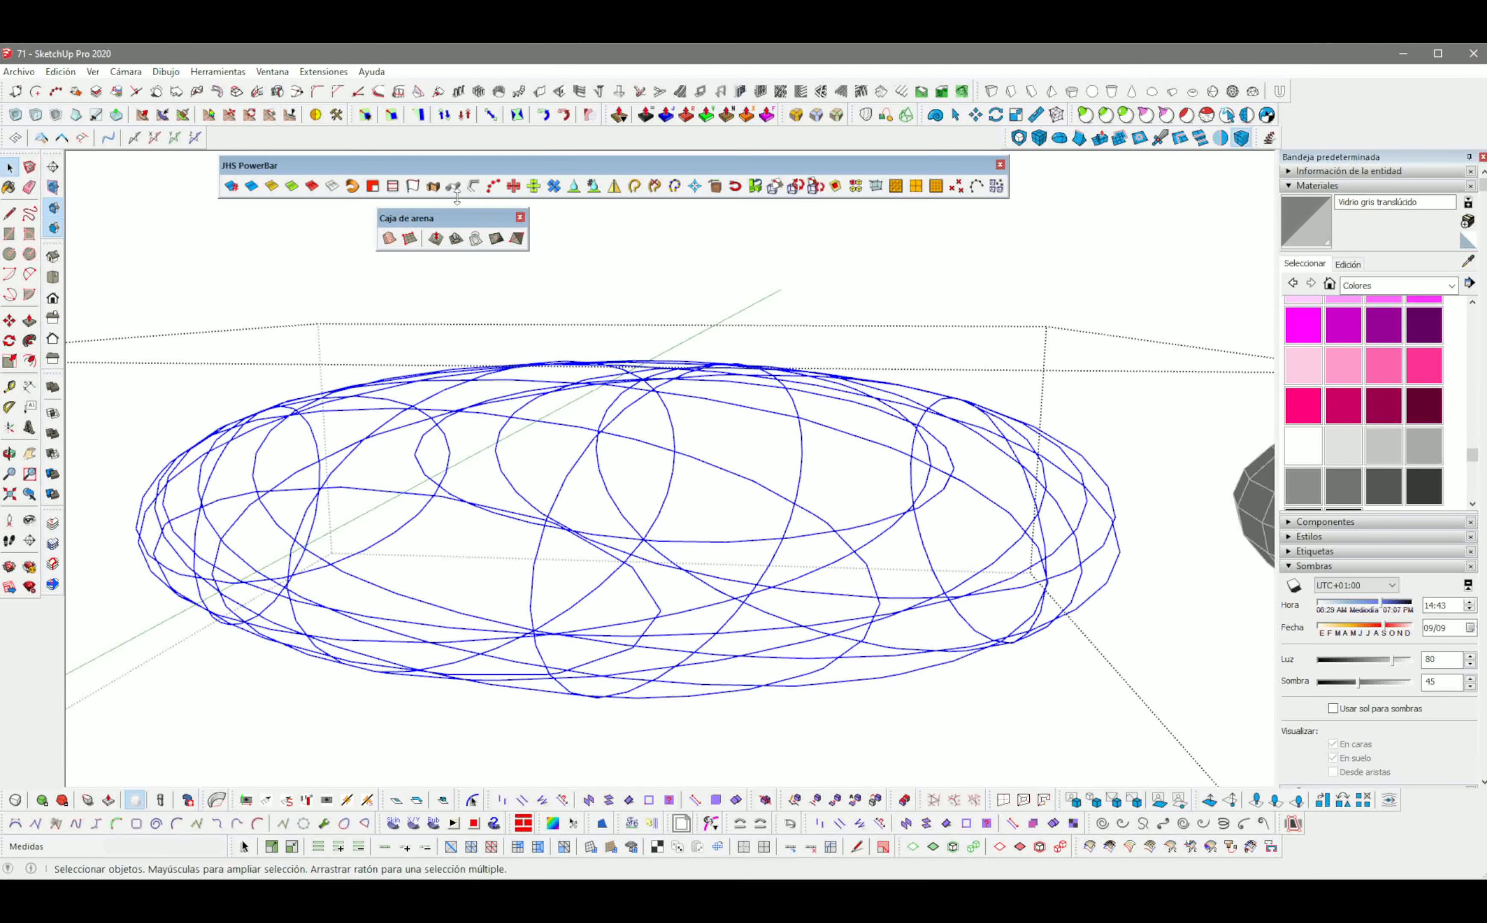
click(473, 187)
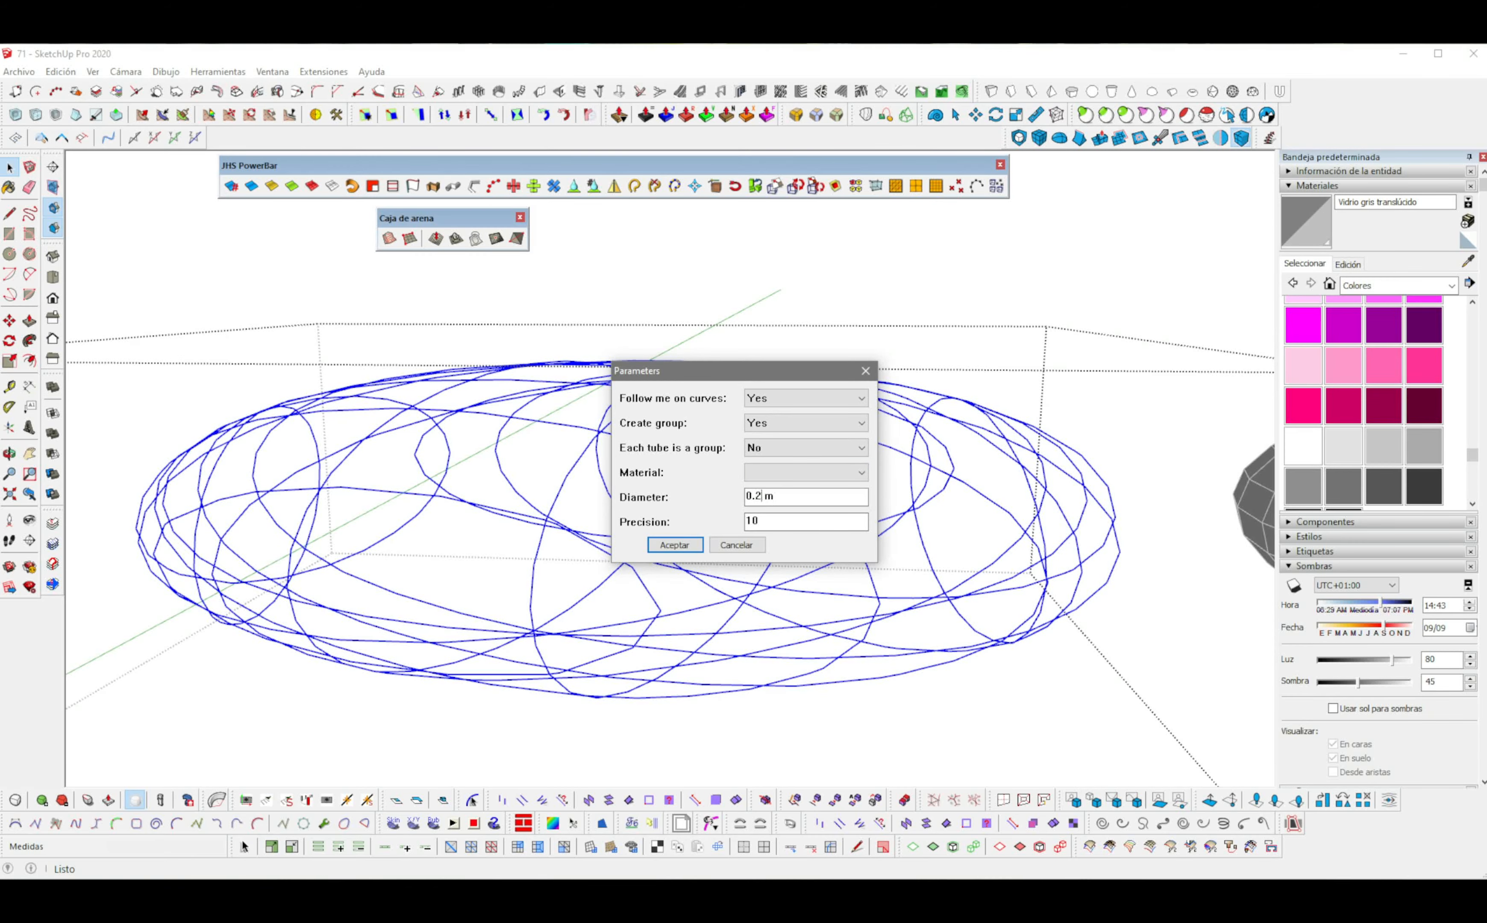
click(675, 545)
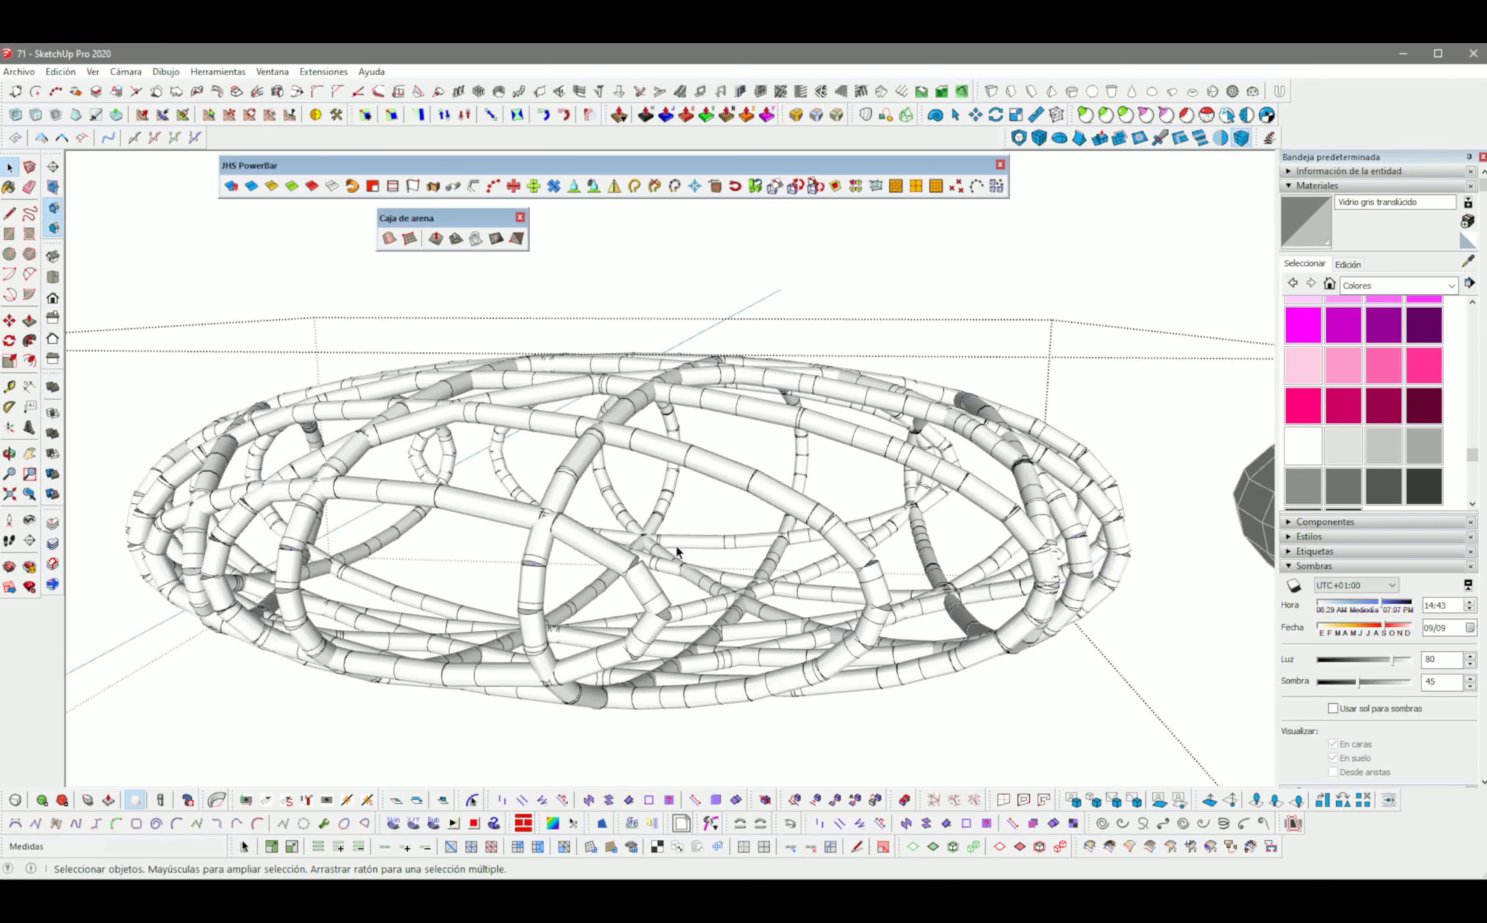
Step: Paint the ellipsoid's irregular tube lattice with the light orange Color C03
middle_drag(640, 449, 690, 422)
click(802, 479)
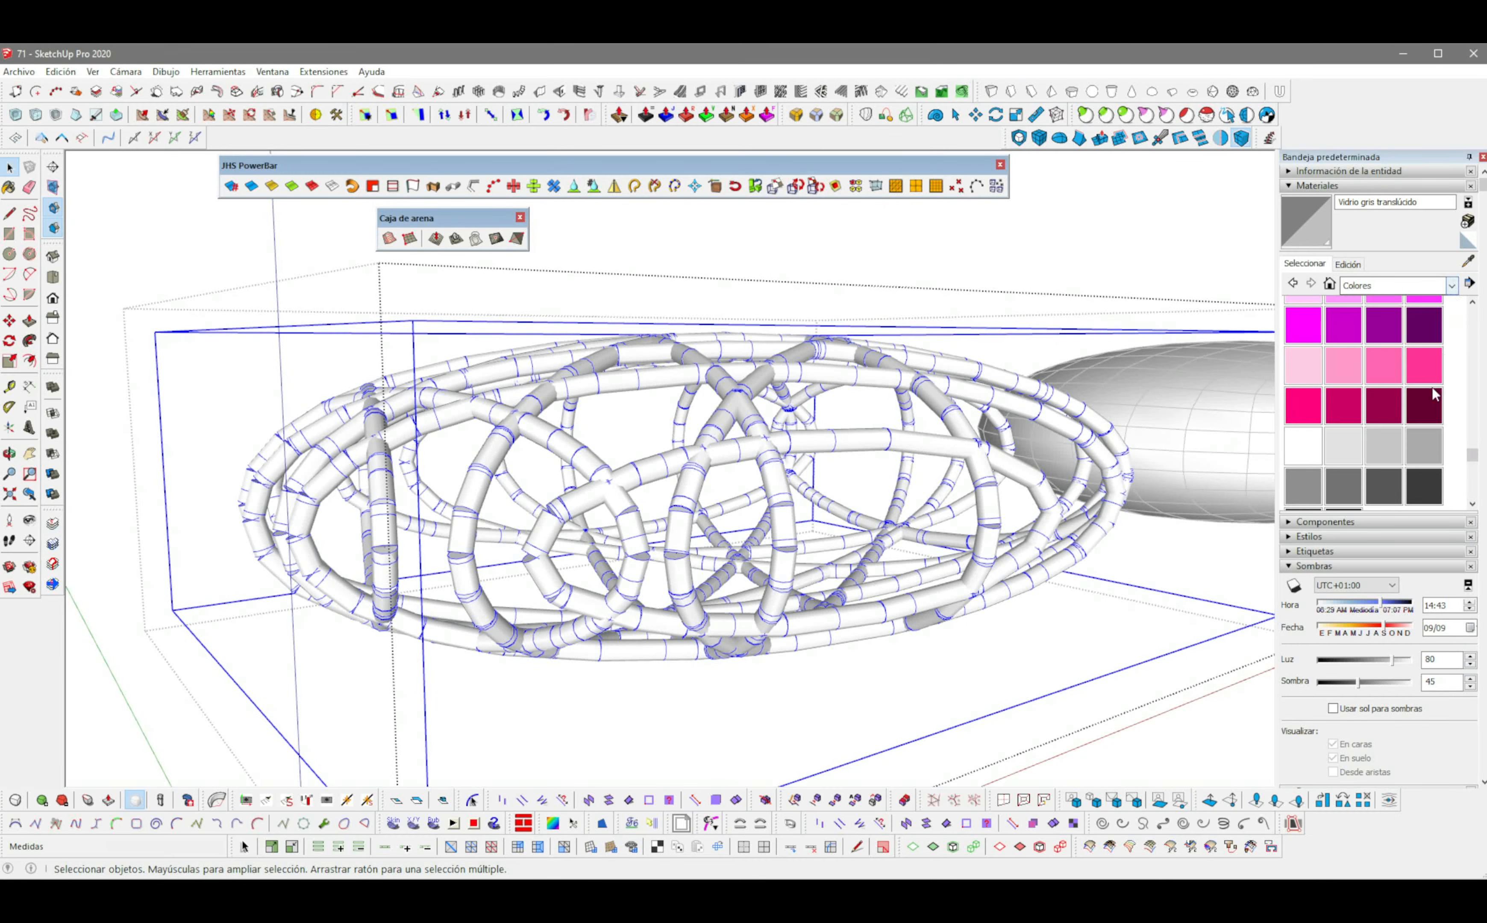
mouse_move(1479, 459)
mouse_down()
mouse_move(1478, 434)
mouse_move(1474, 453)
mouse_up()
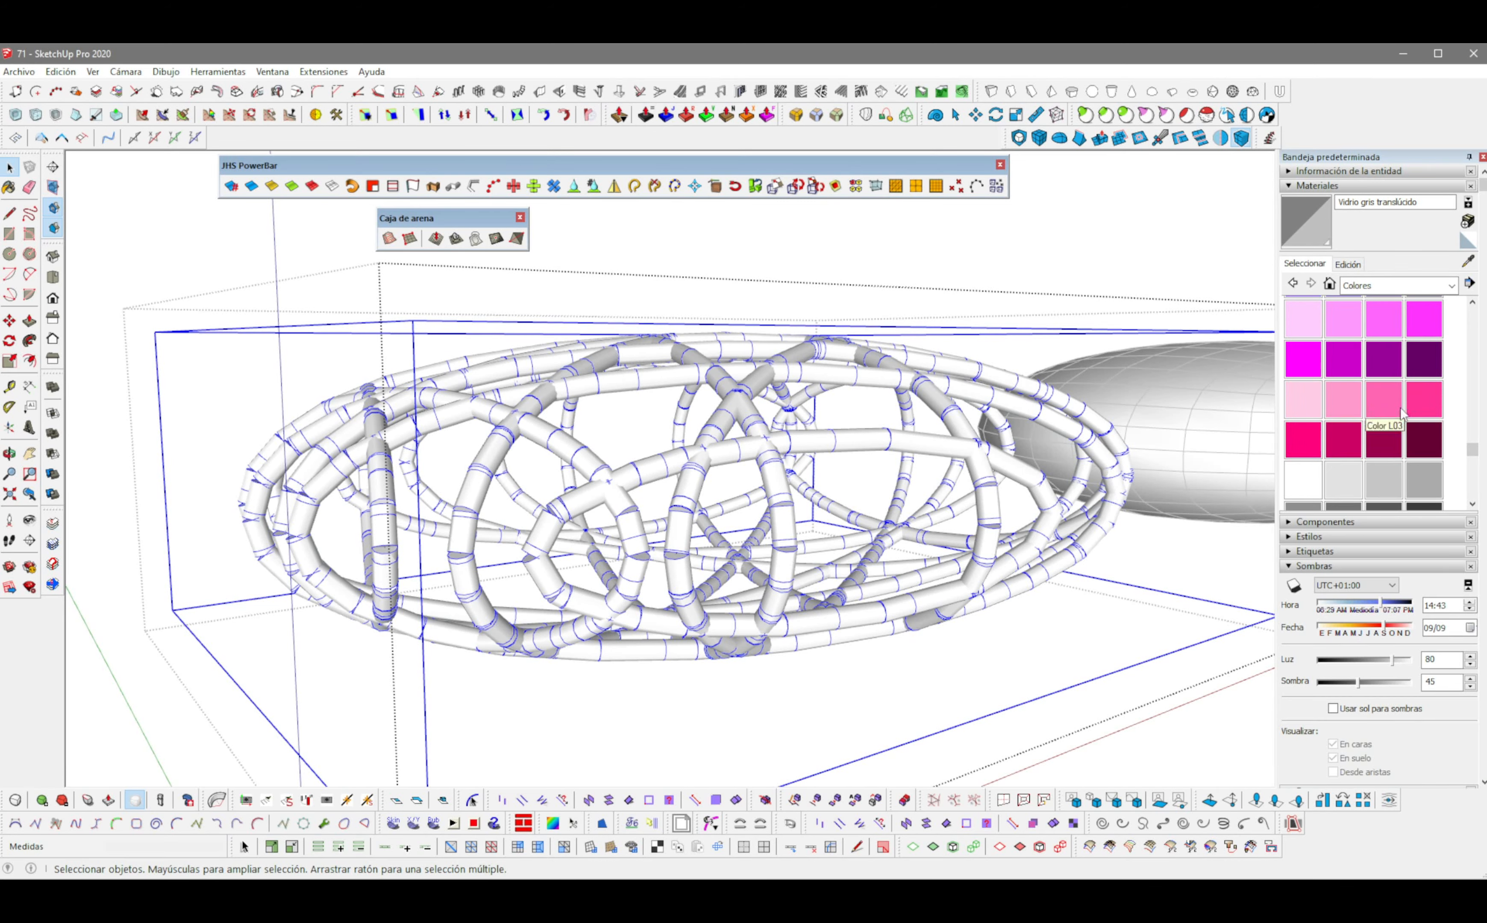
scroll(1422, 403, up, 15)
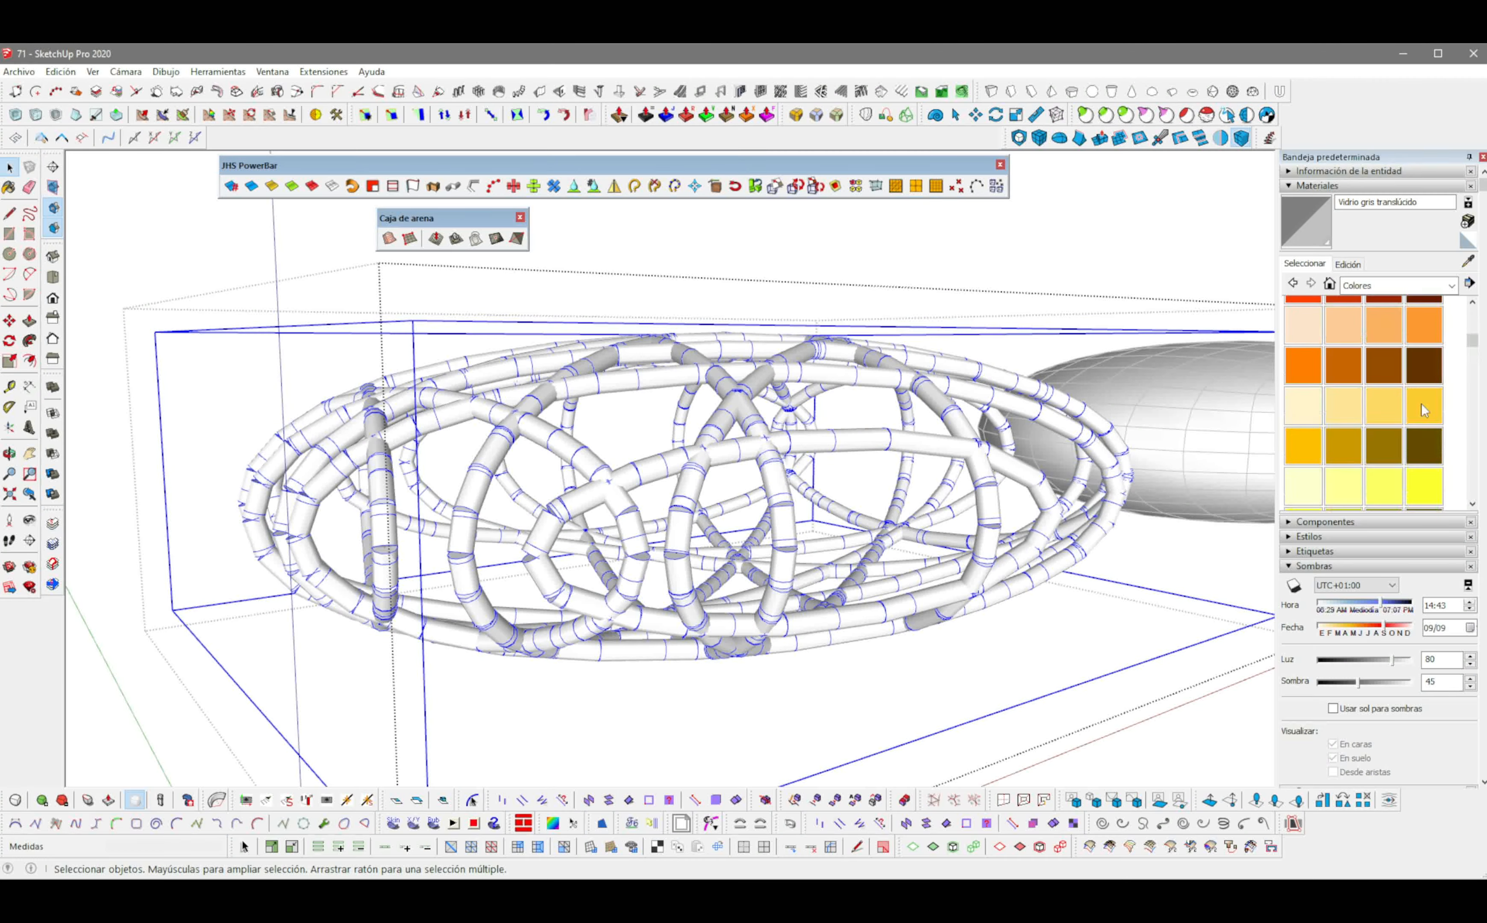
key(ctrl+t)
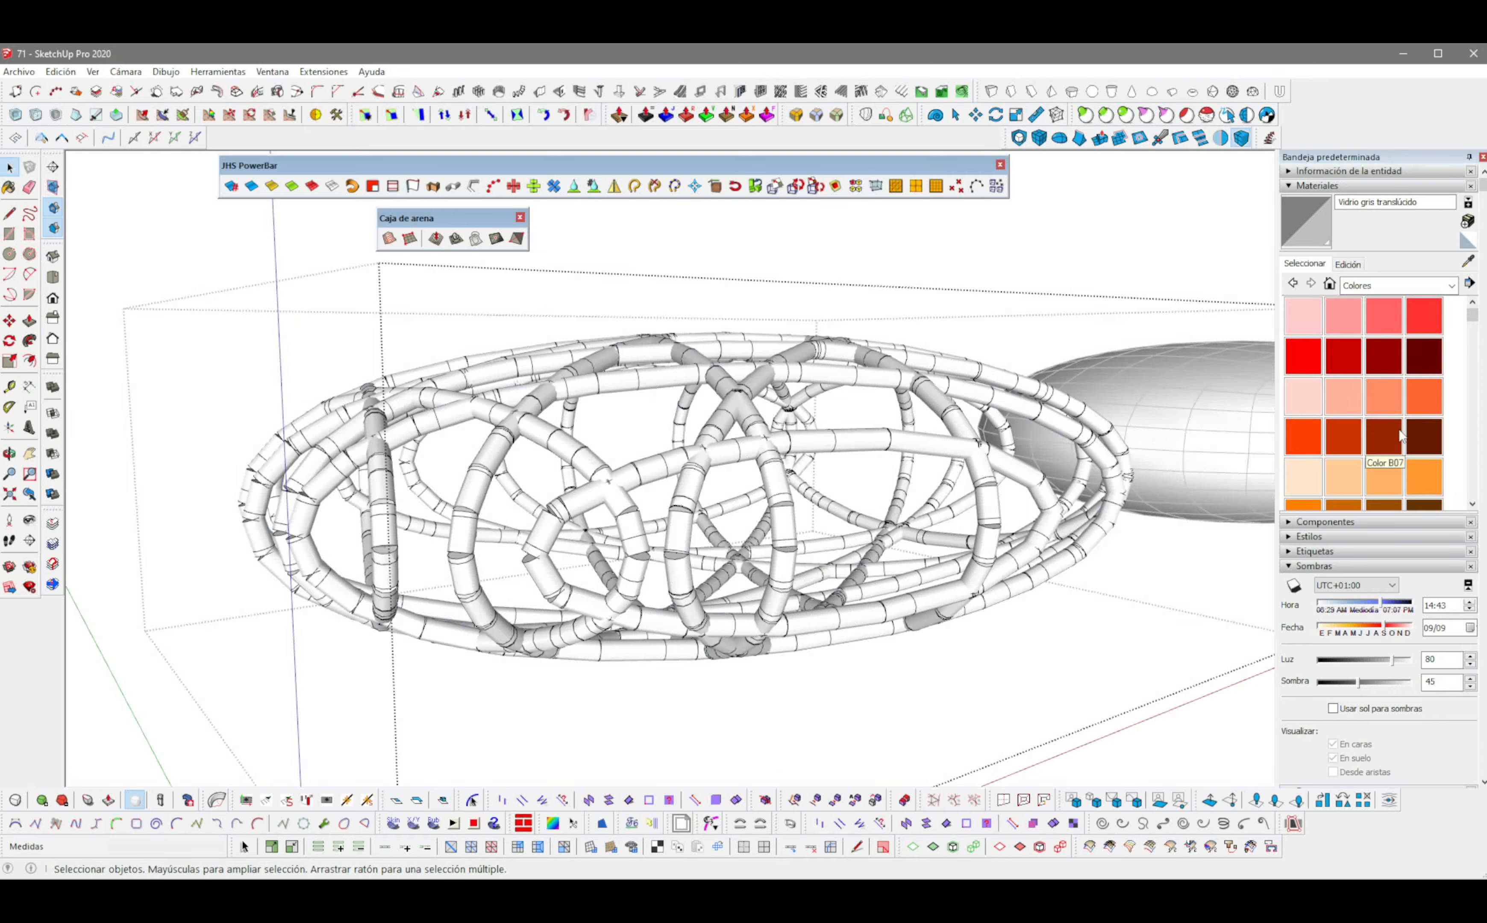
click(1390, 484)
click(899, 434)
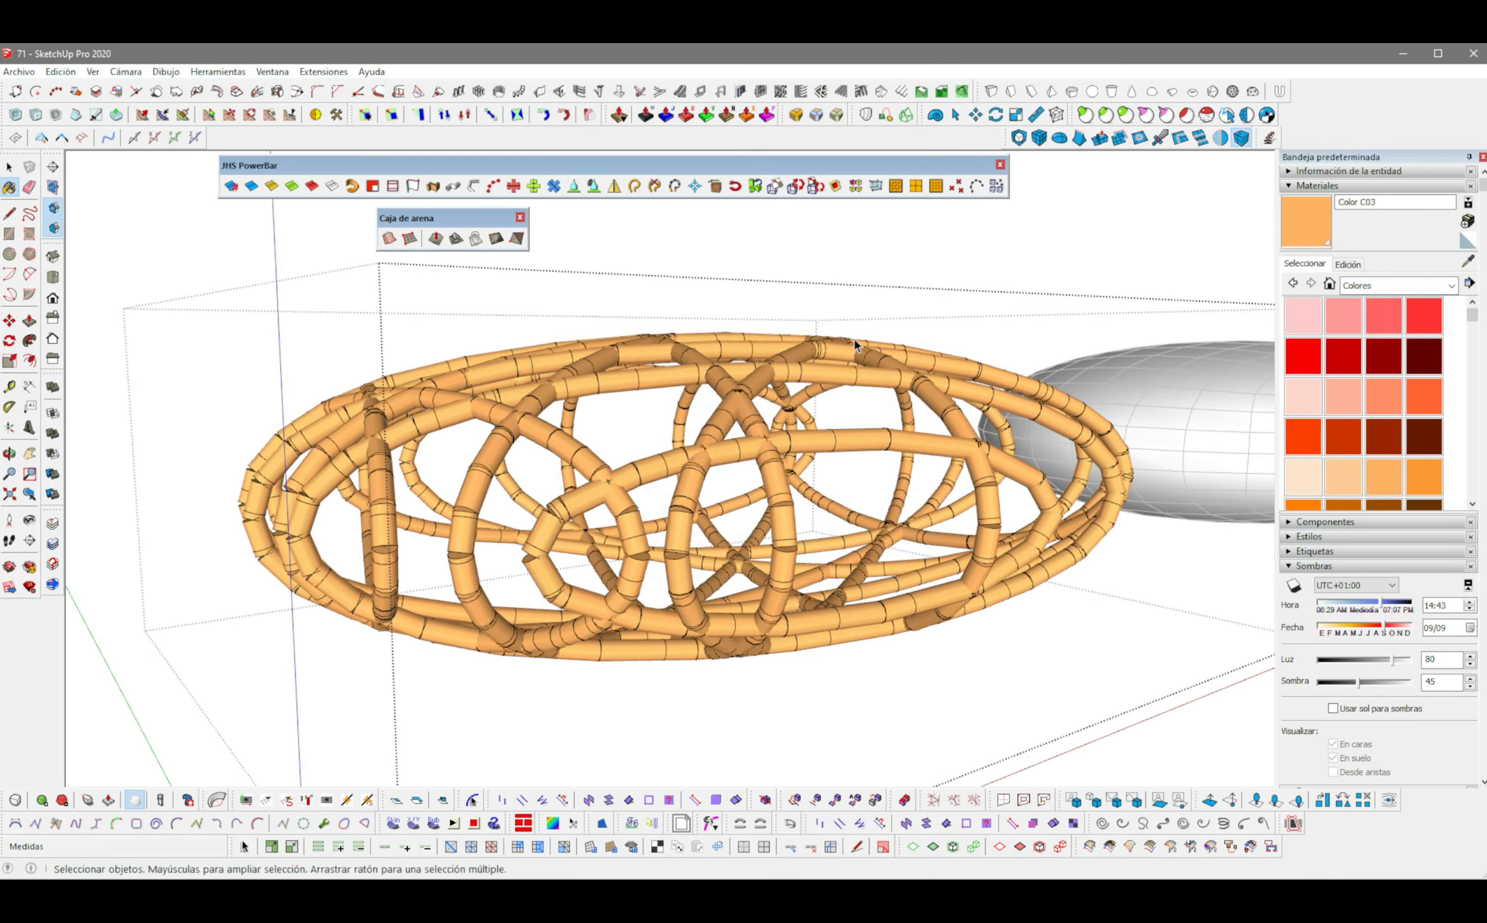
middle_drag(888, 360, 727, 397)
click(885, 316)
Step: Inside the gridded ellipsoid's group, copy the entire ellipsoid mesh about 15.37 m along the red axis
scroll(886, 317, down, 2)
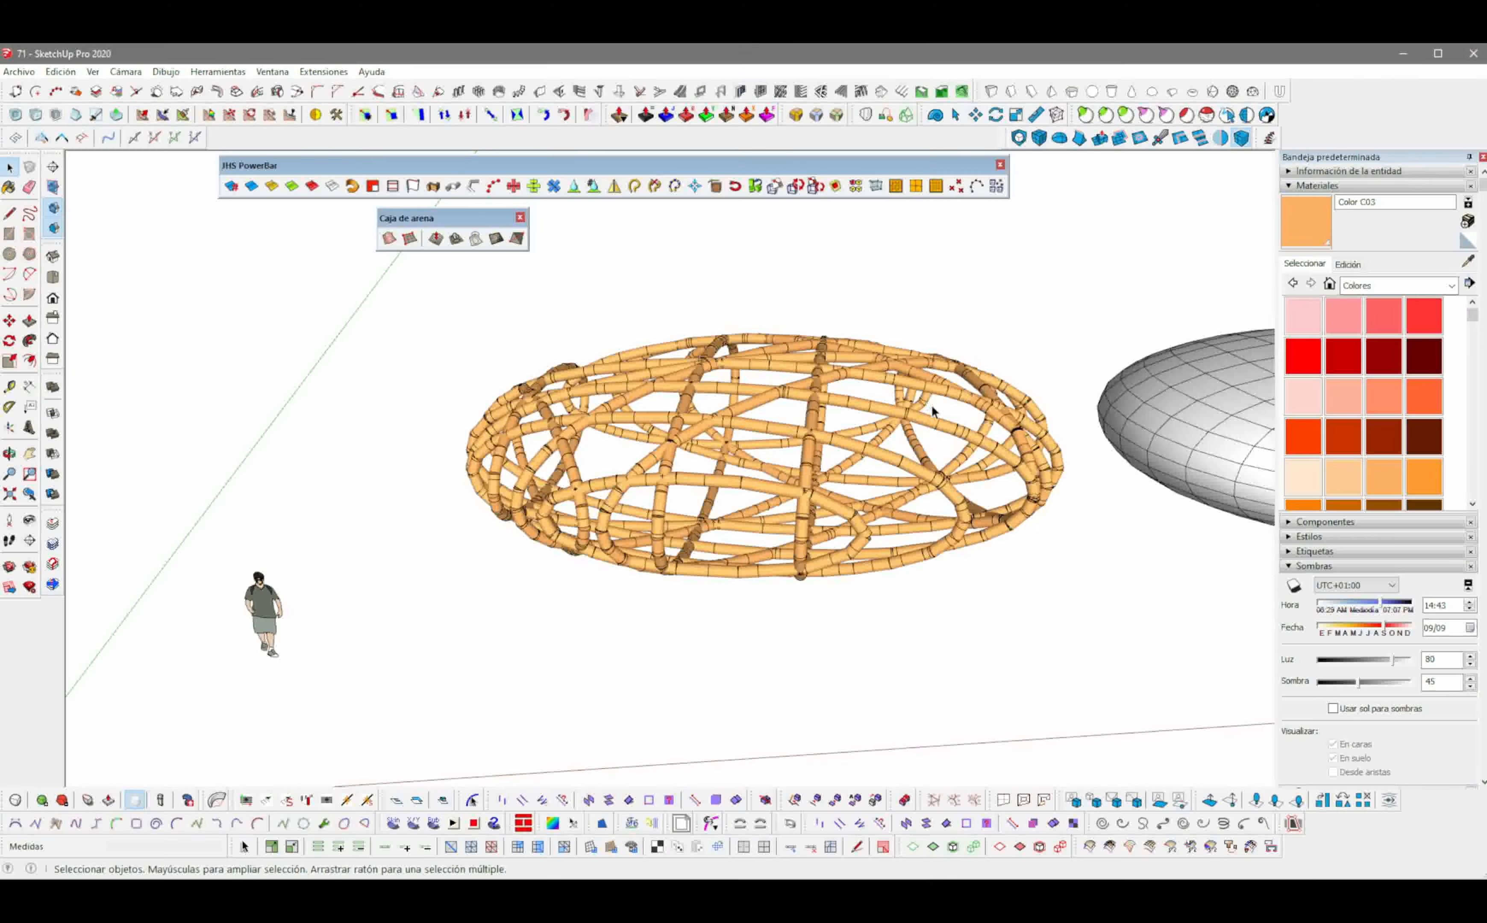
scroll(932, 408, down, 2)
shift+middle_drag(932, 408, 800, 454)
click(1045, 487)
shift+middle_drag(1046, 488, 791, 513)
scroll(854, 515, up, 3)
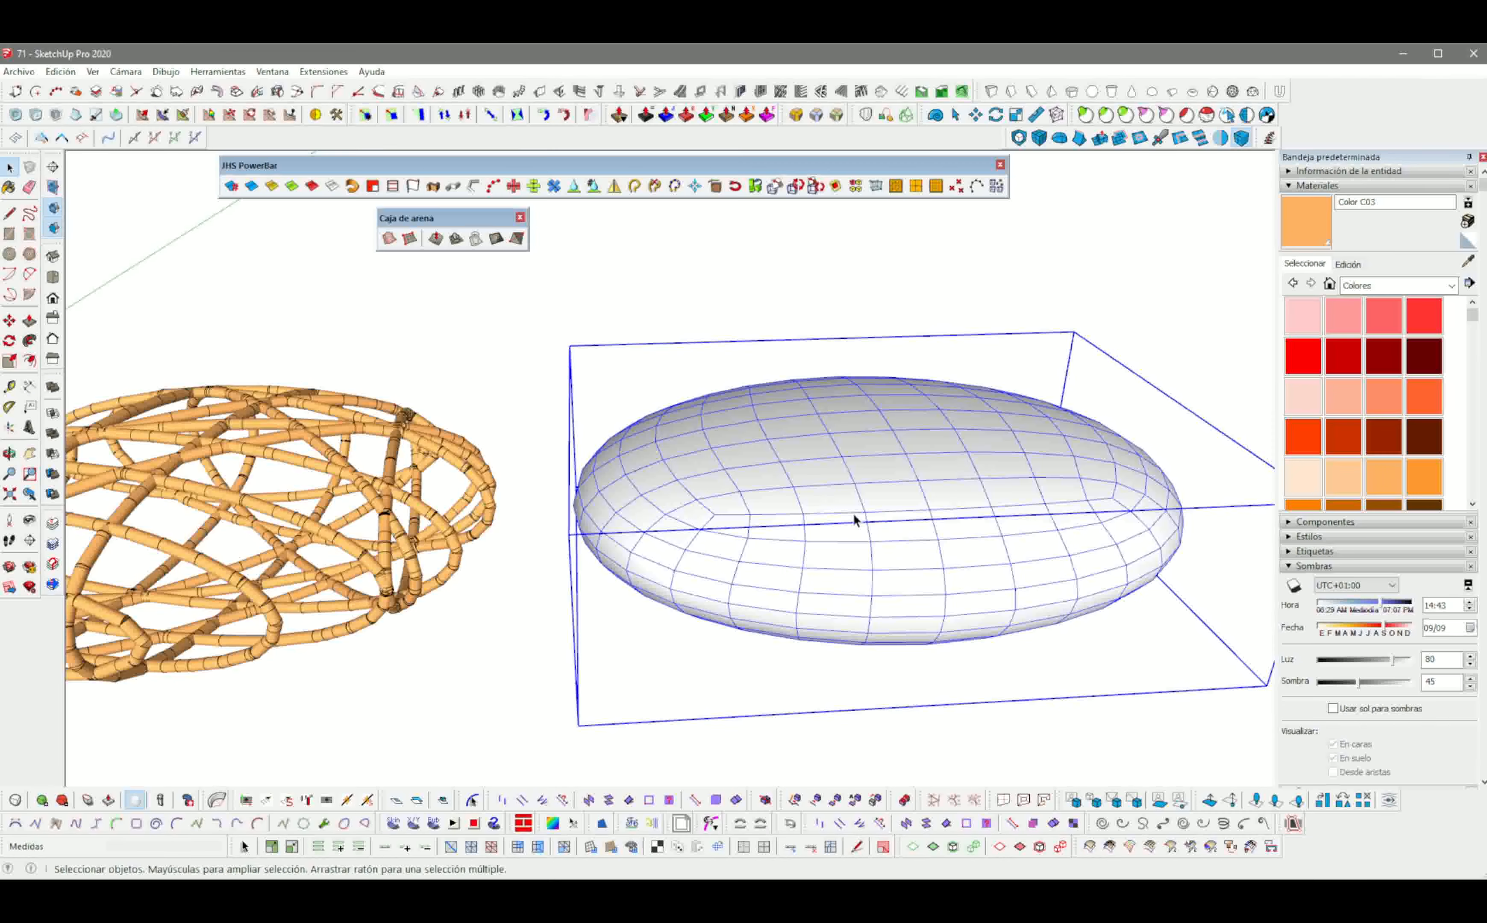
triple_click(853, 516)
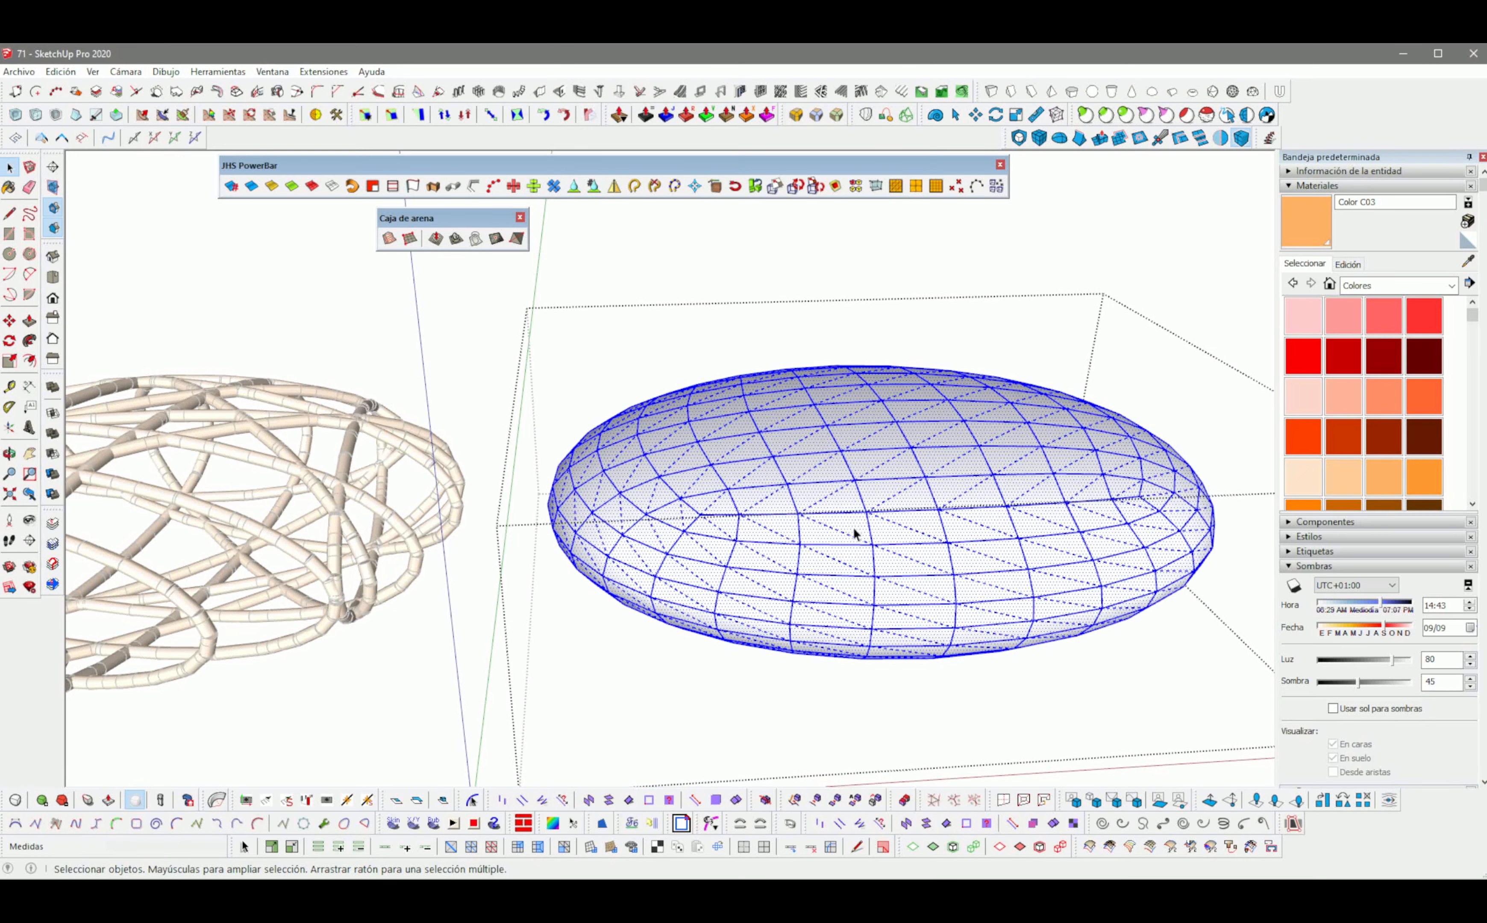
click(854, 534)
scroll(855, 535, down, 4)
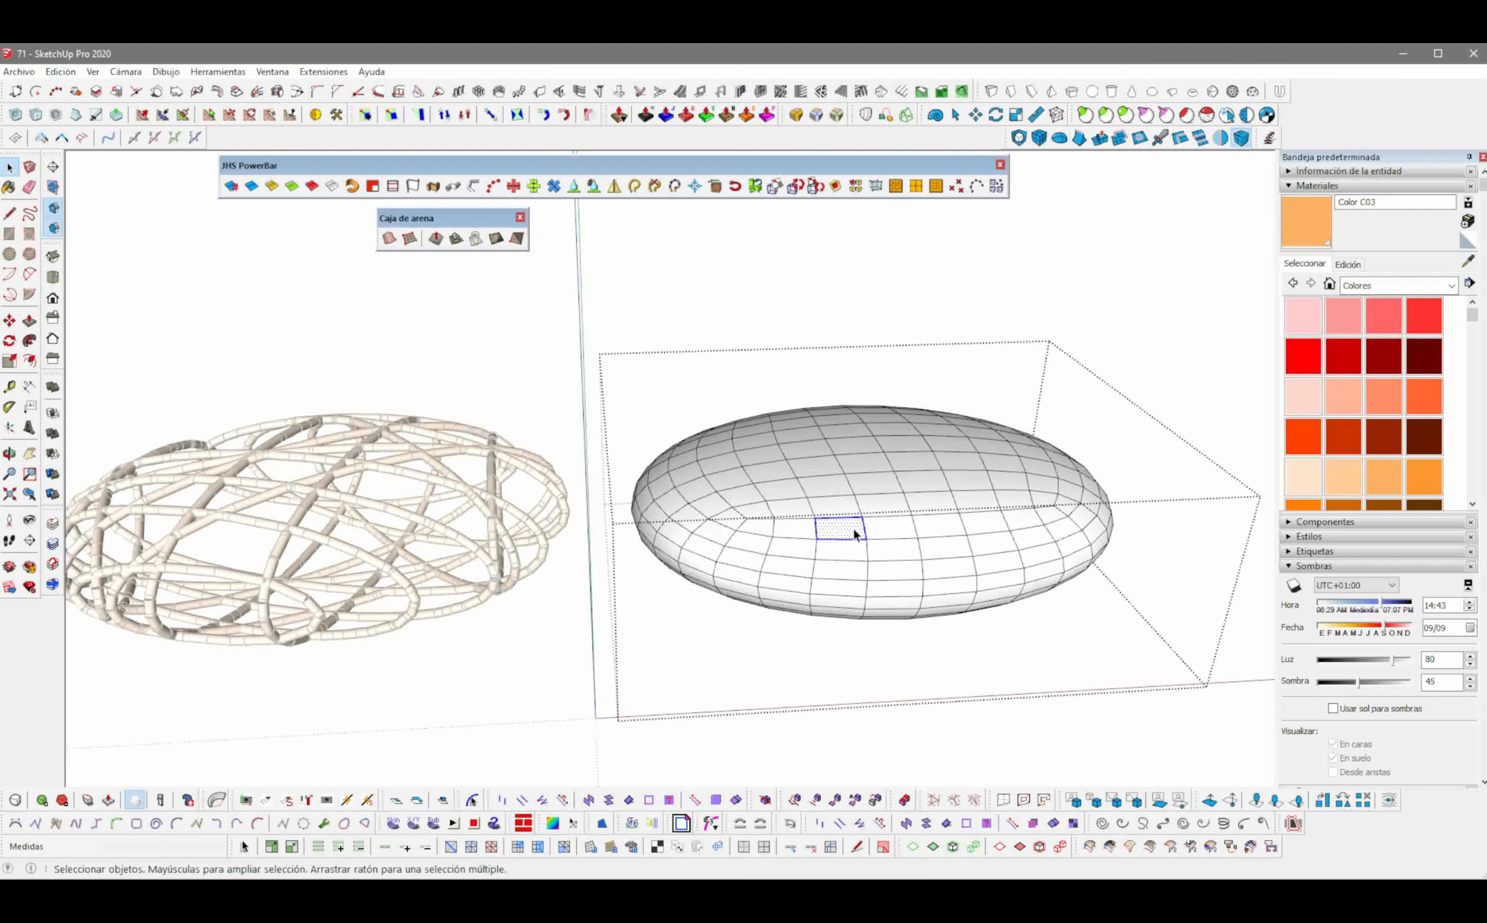
triple_click(751, 512)
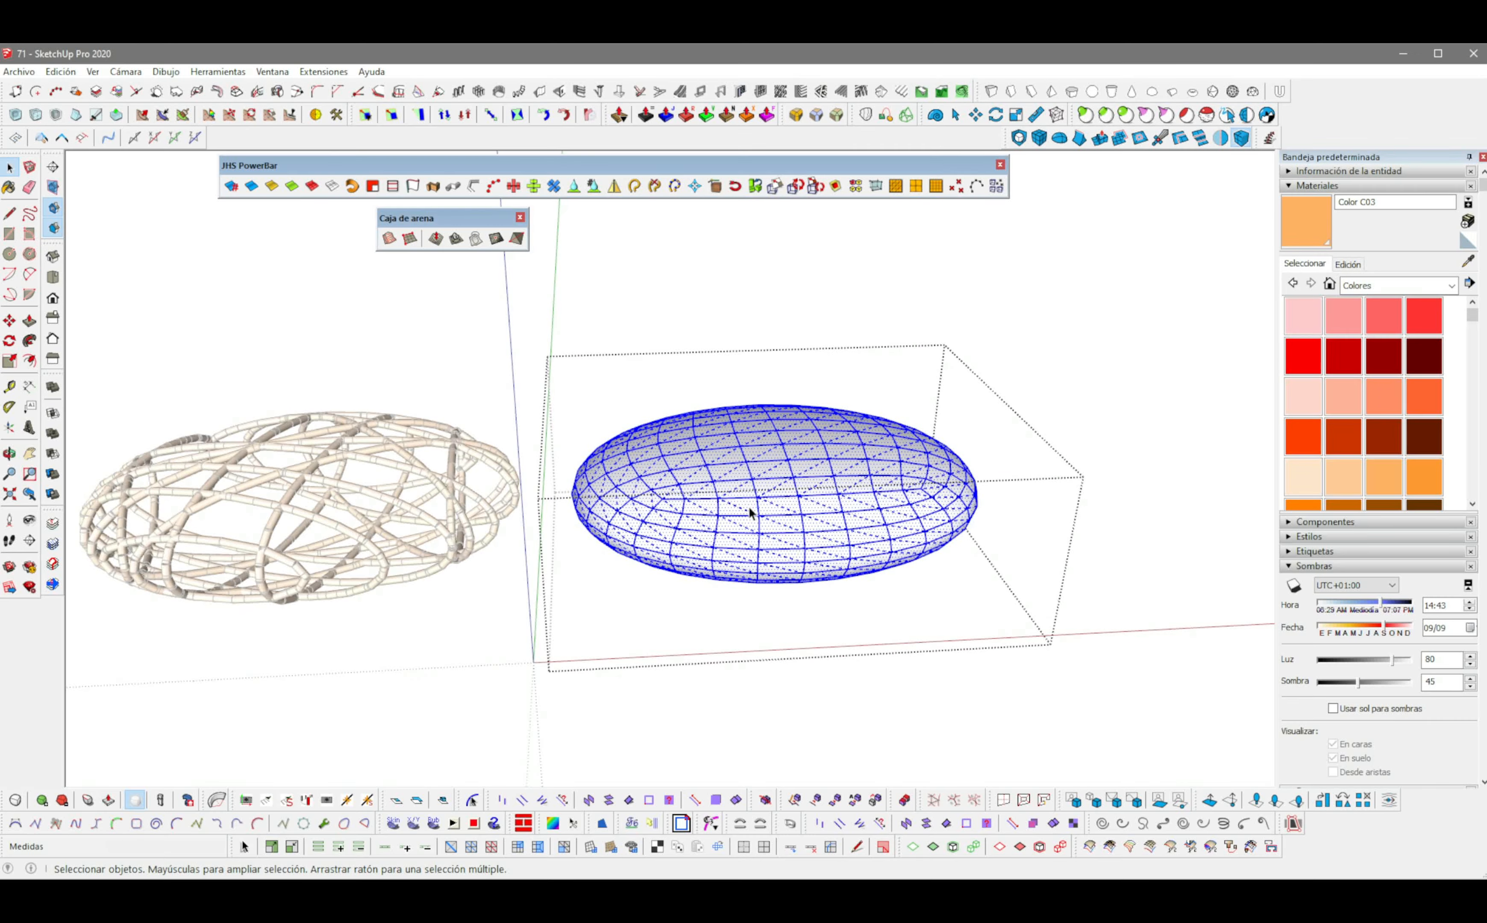
key(m)
click(708, 604)
shift+middle_drag(1160, 571, 1022, 601)
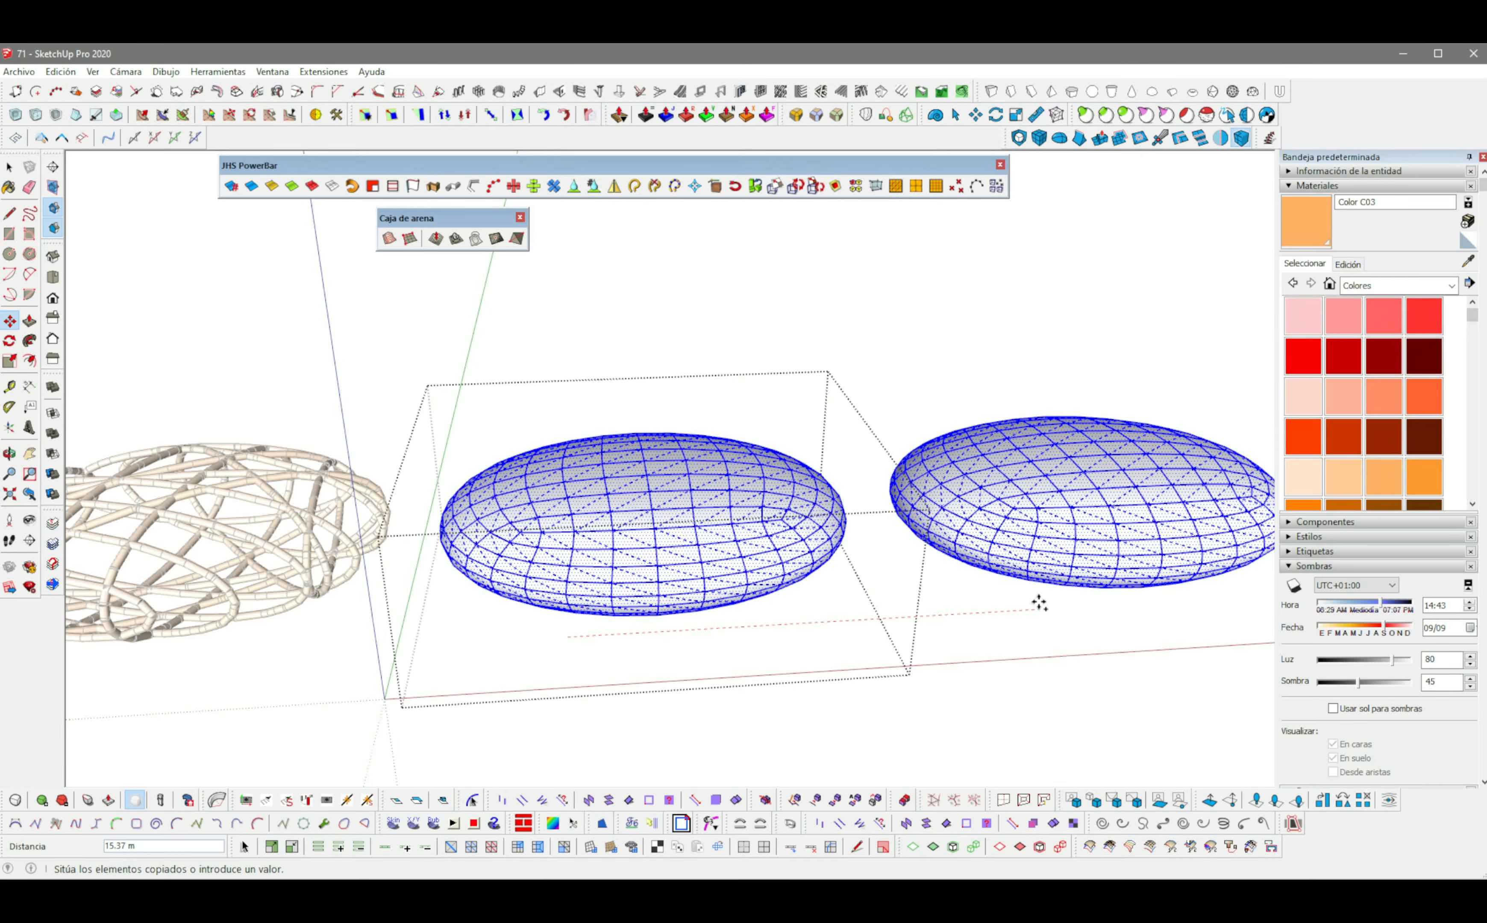
click(1039, 603)
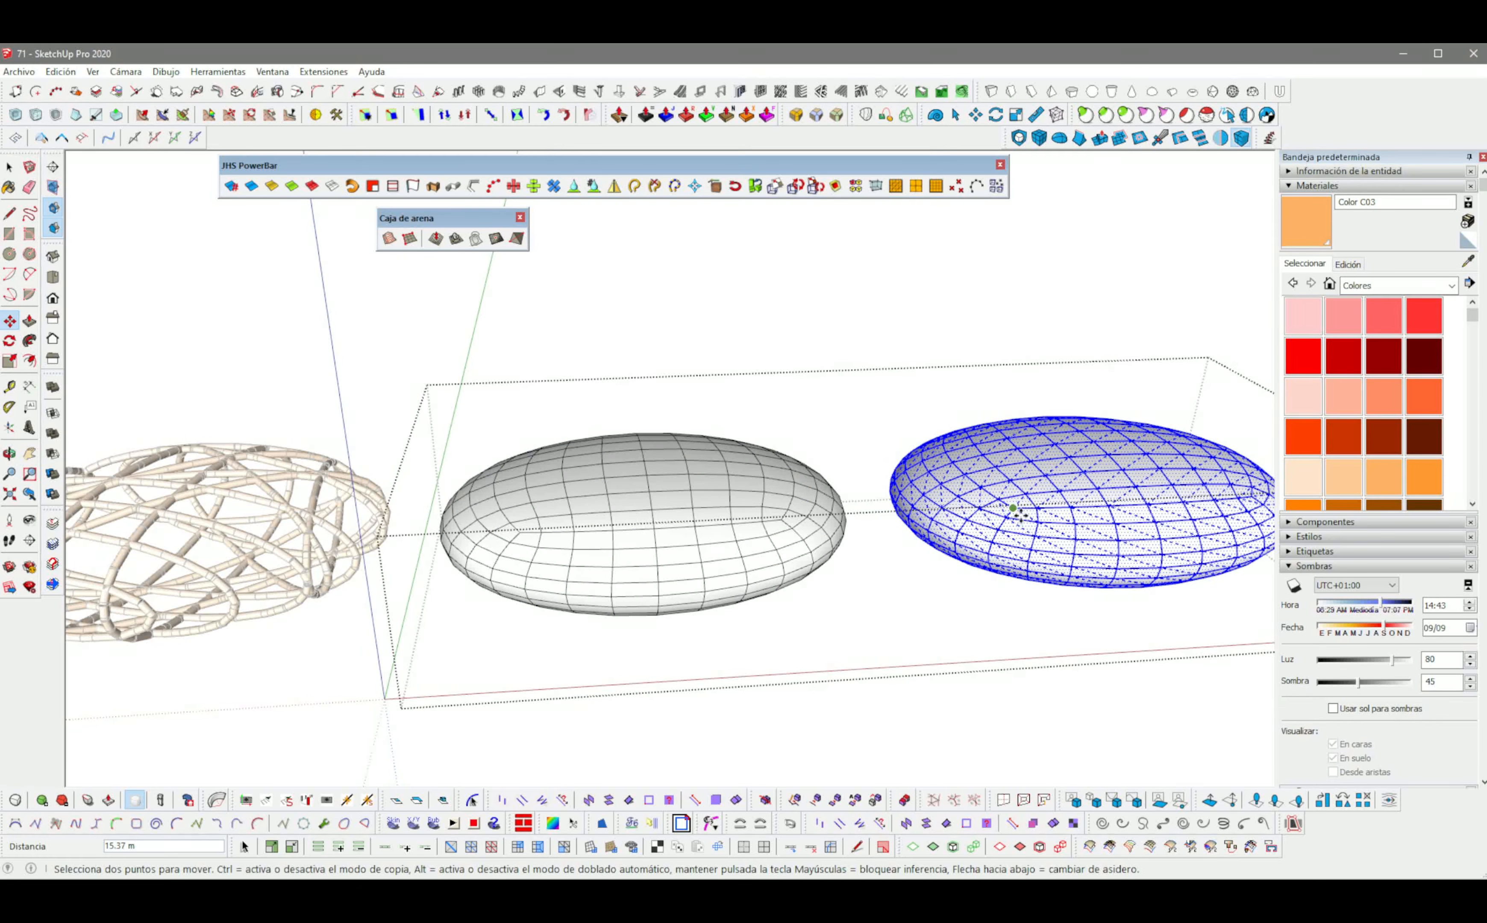
Step: Paint the copied ellipsoid with Vidrio gris translúcido from the Vidrio y espejos materials
click(1451, 287)
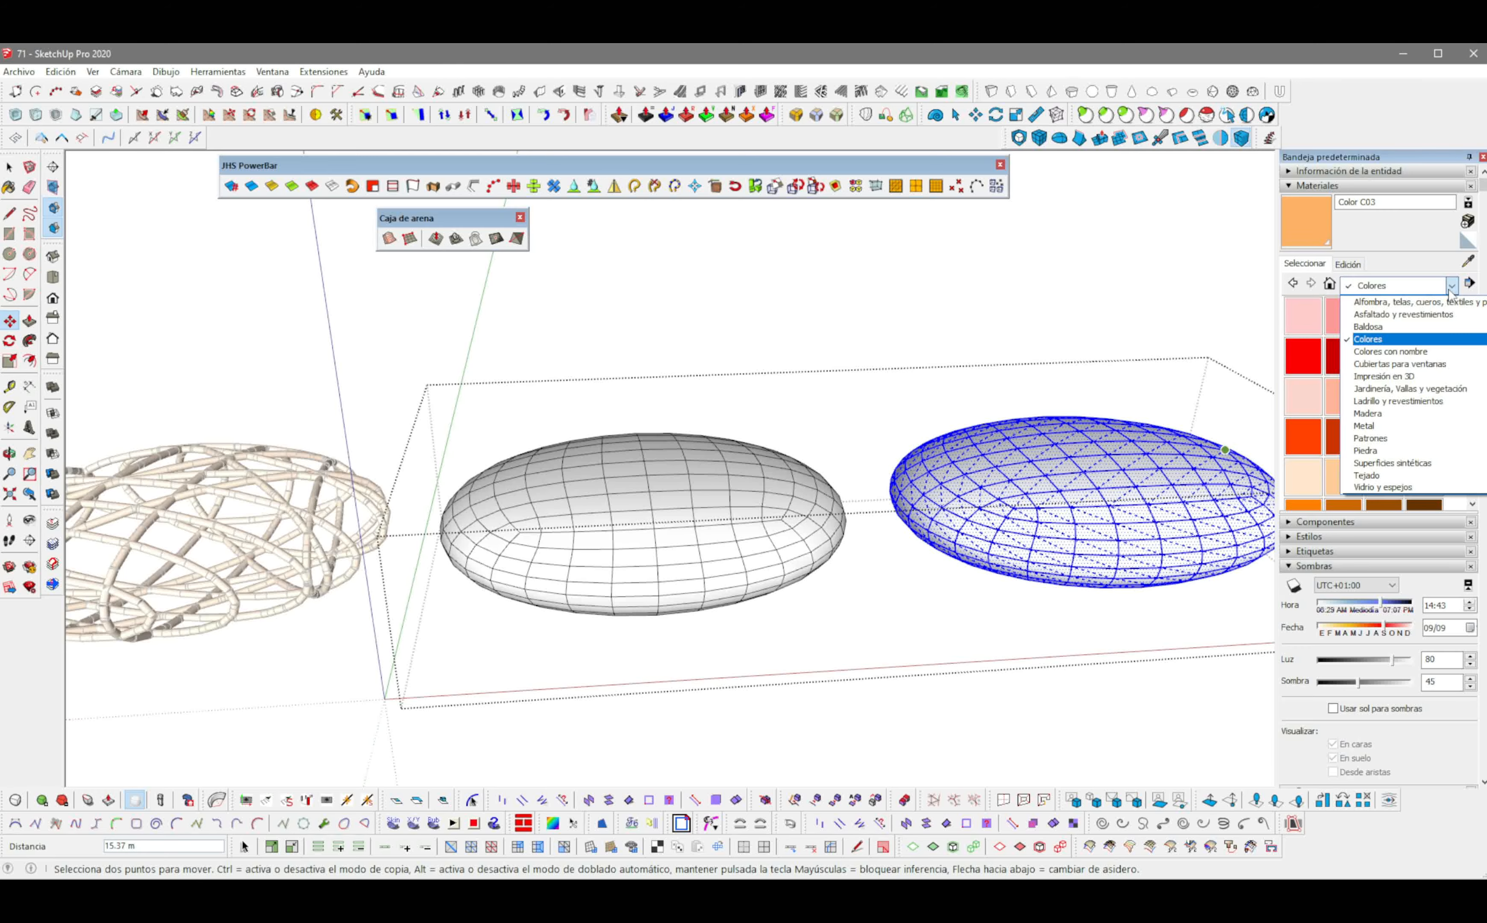
click(1392, 486)
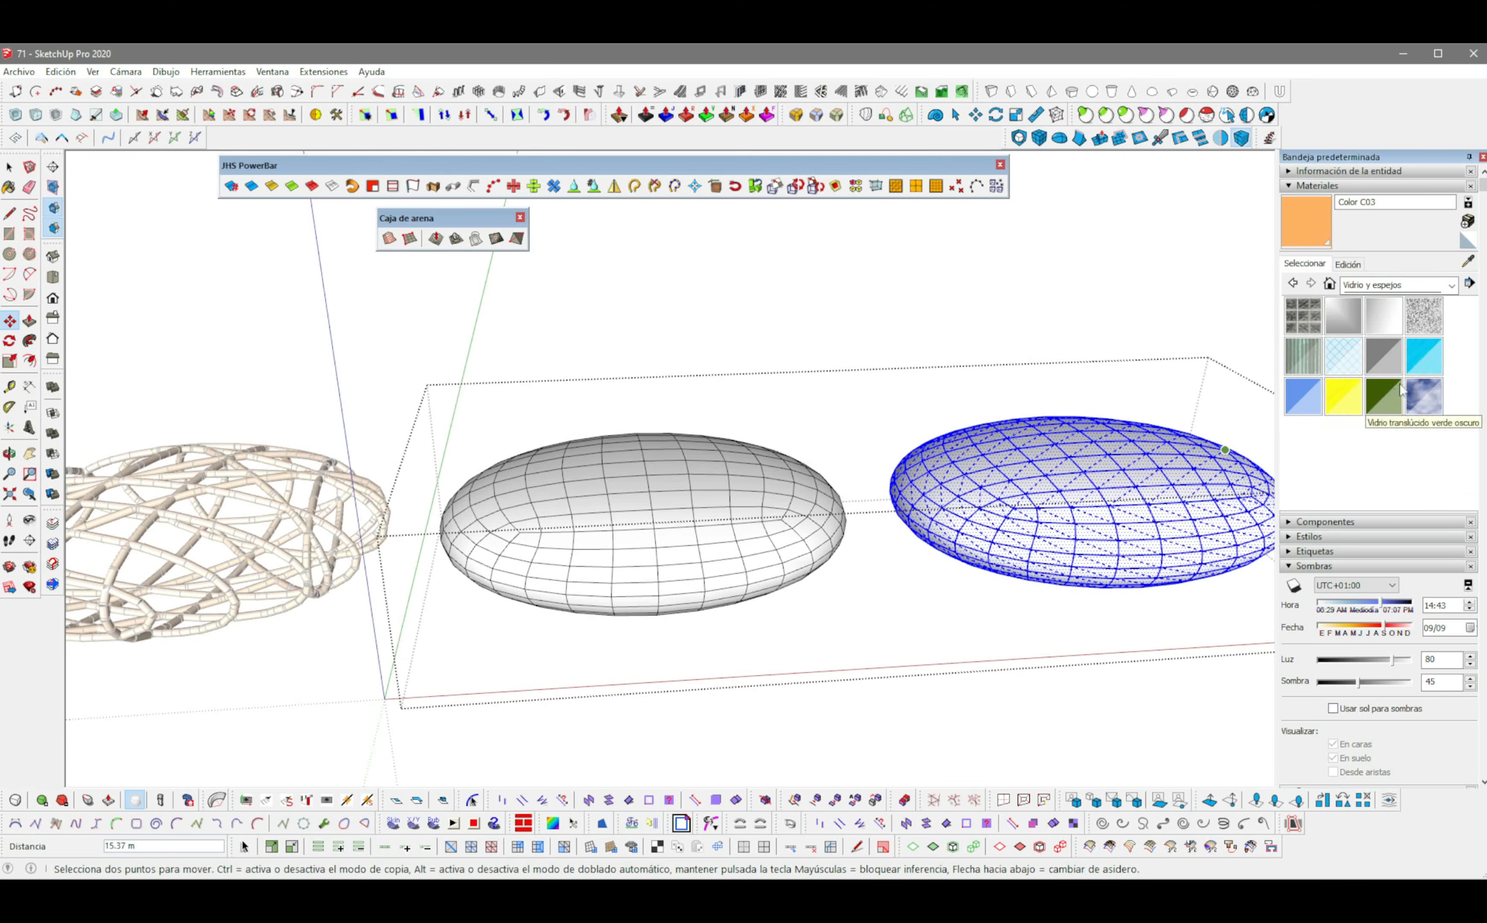
click(1375, 359)
click(1091, 497)
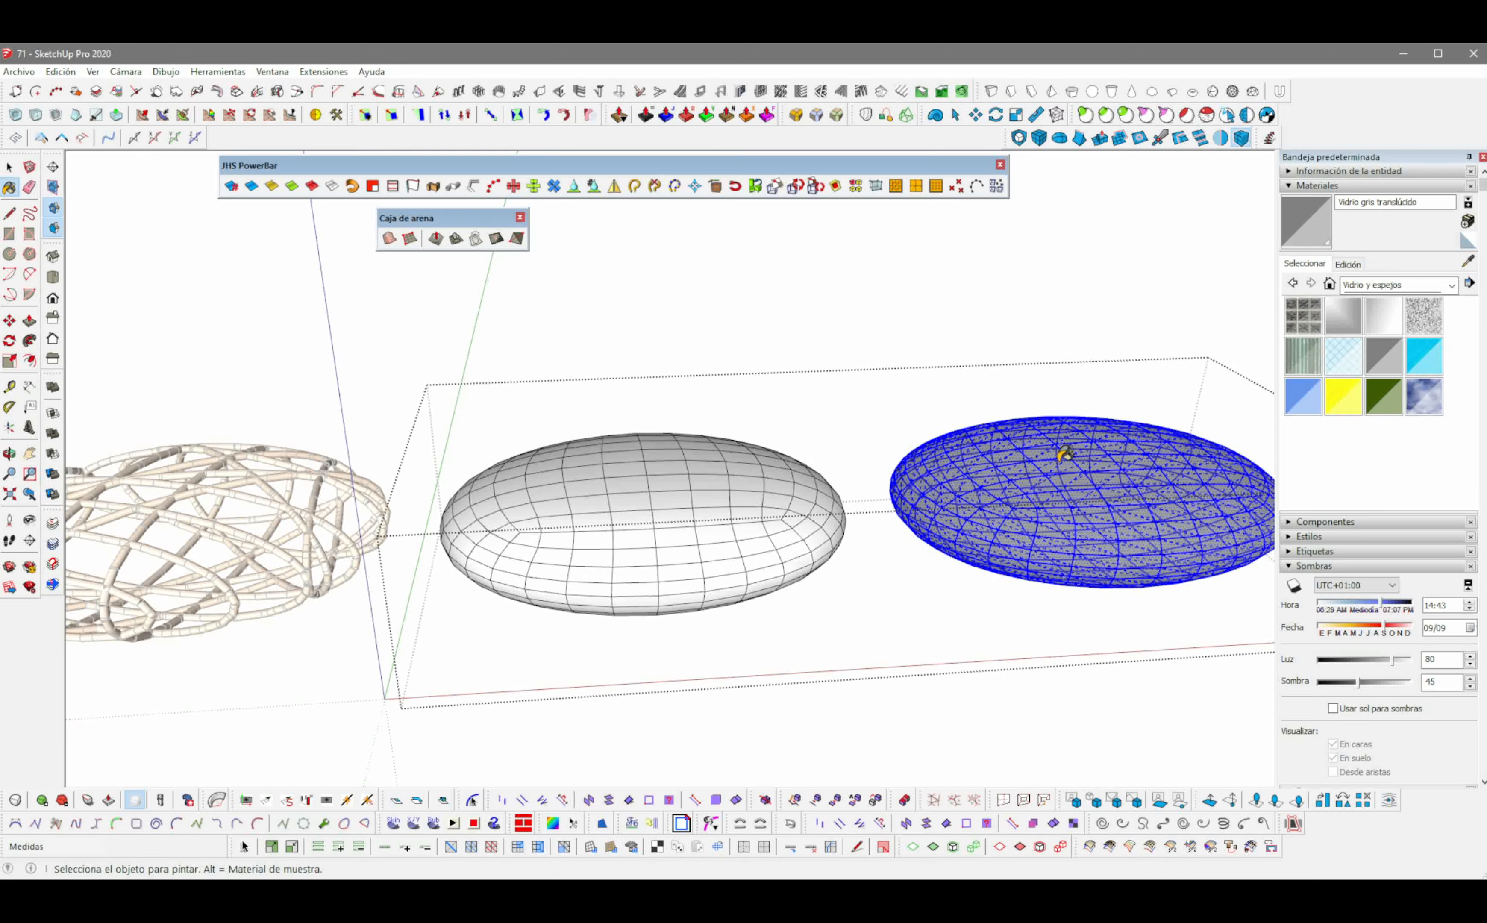
key(space)
click(1012, 386)
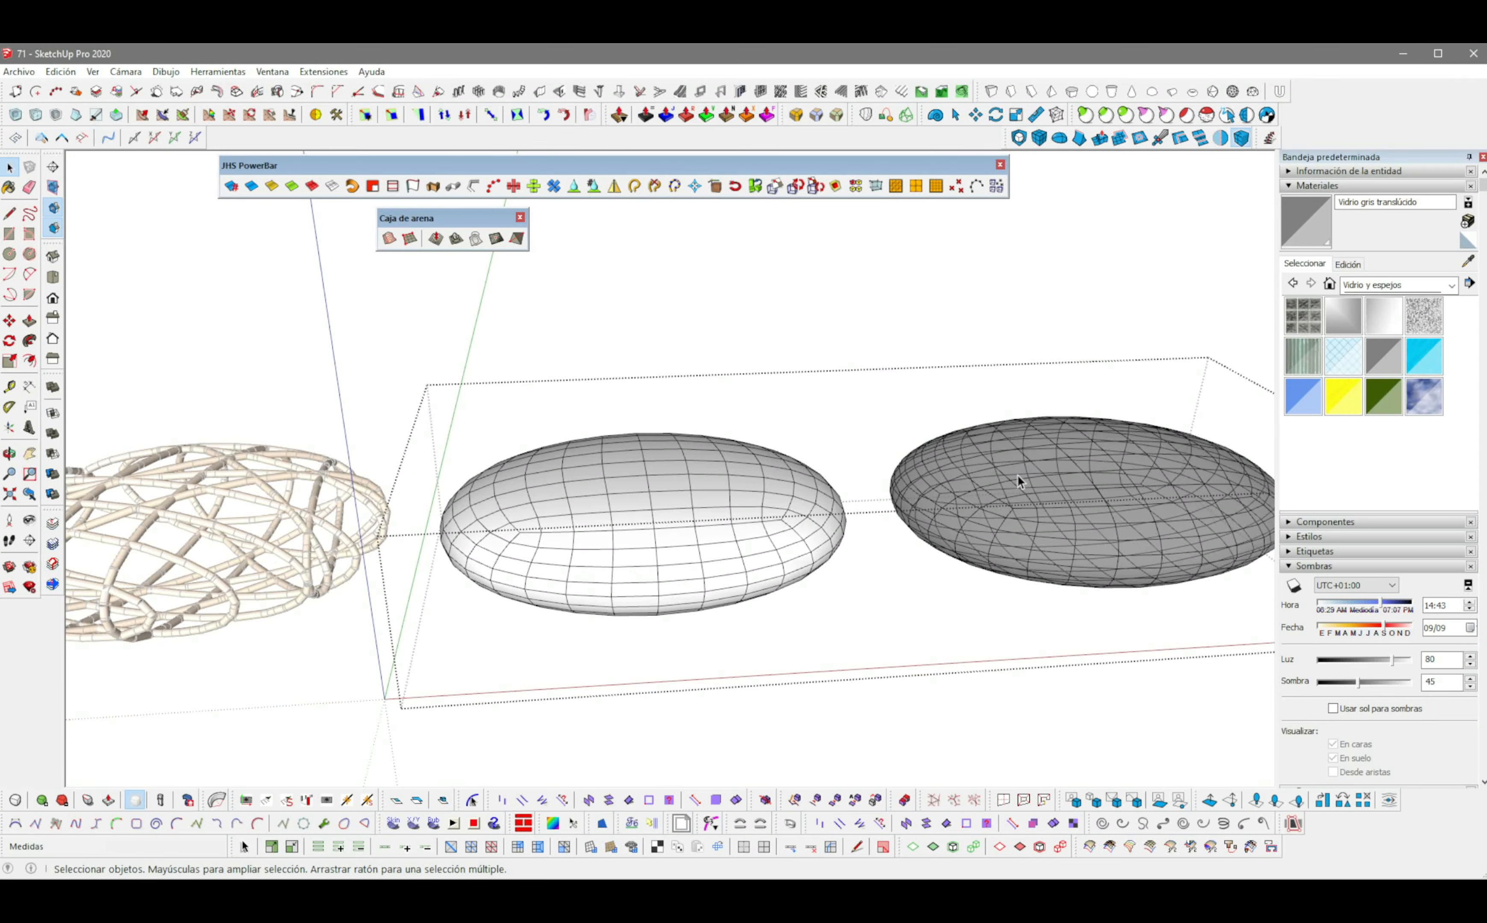
Step: Make the grey glass ellipsoid a group and smooth all its edges
triple_click(1066, 479)
right_click(1066, 479)
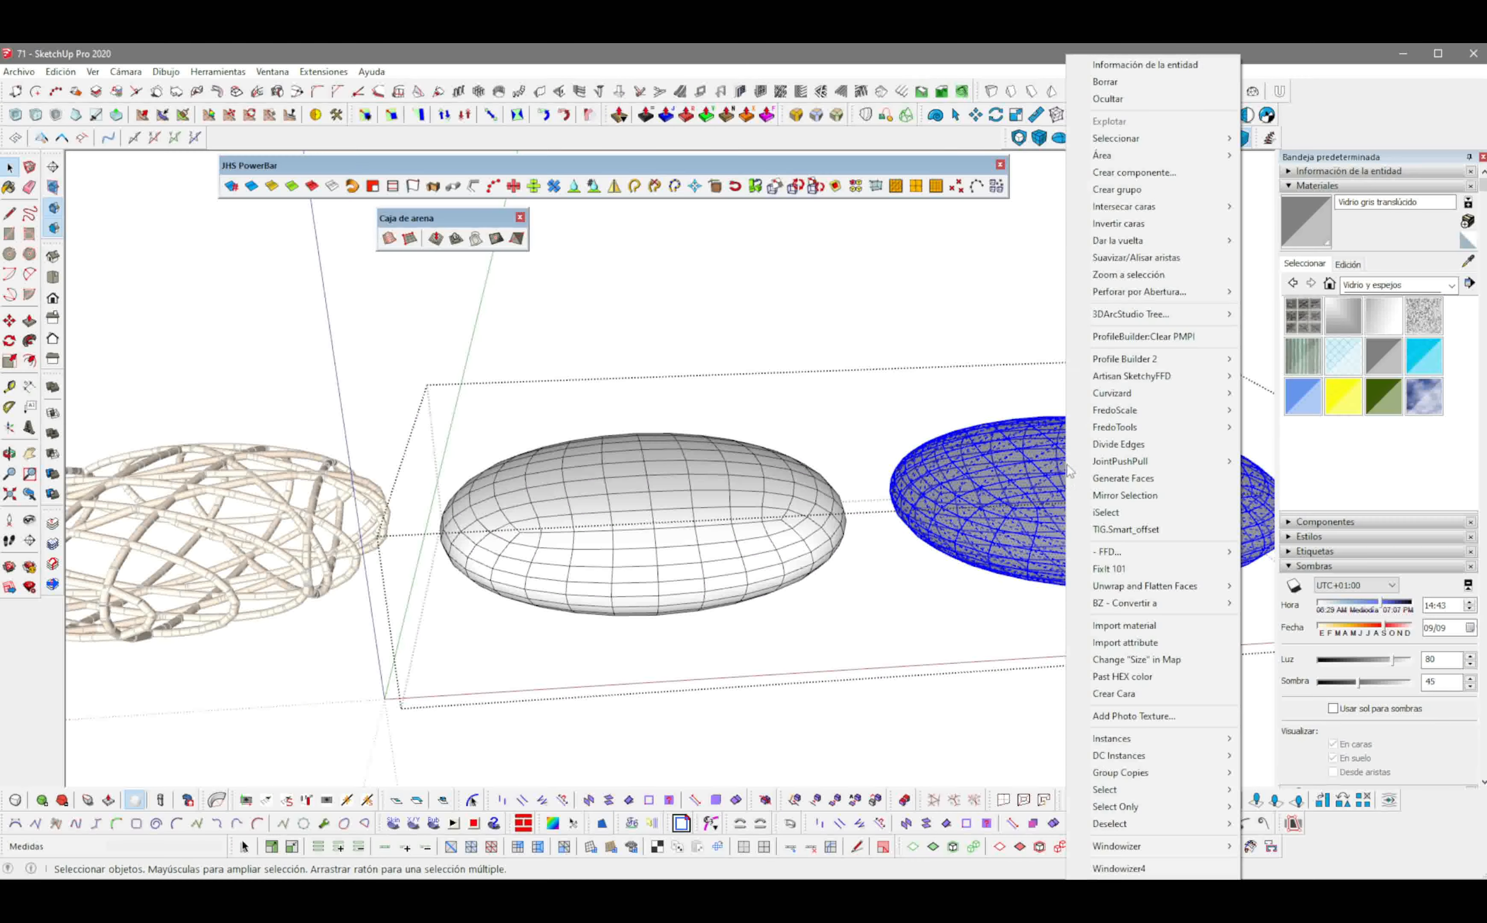
click(1114, 191)
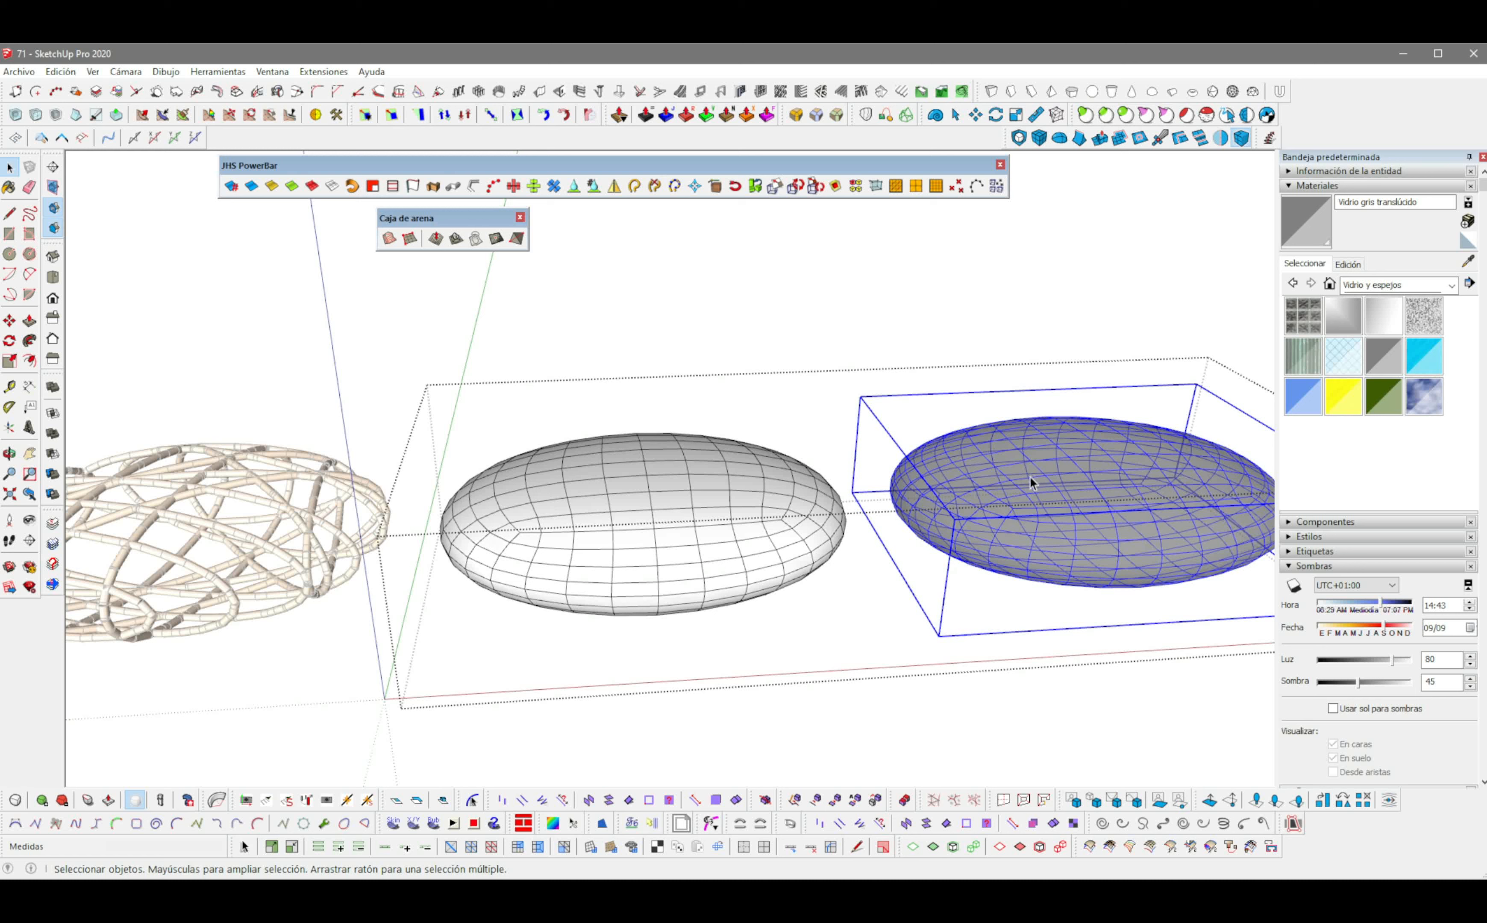
click(249, 189)
Step: Delete all faces of the original gridded ellipsoid, keeping only its edges
click(691, 538)
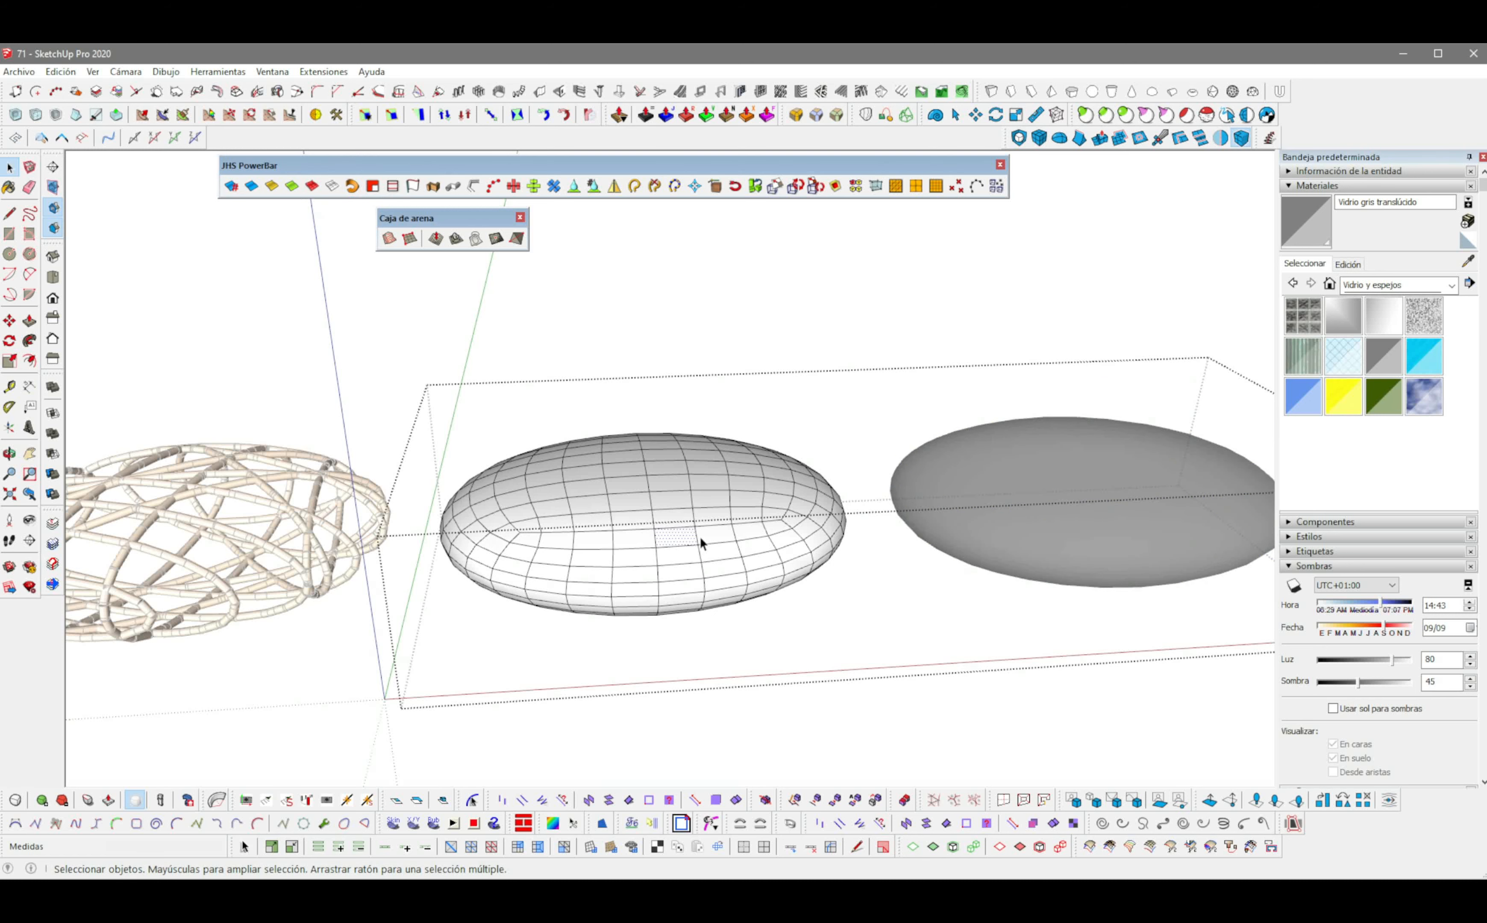
triple_click(632, 526)
right_click(632, 527)
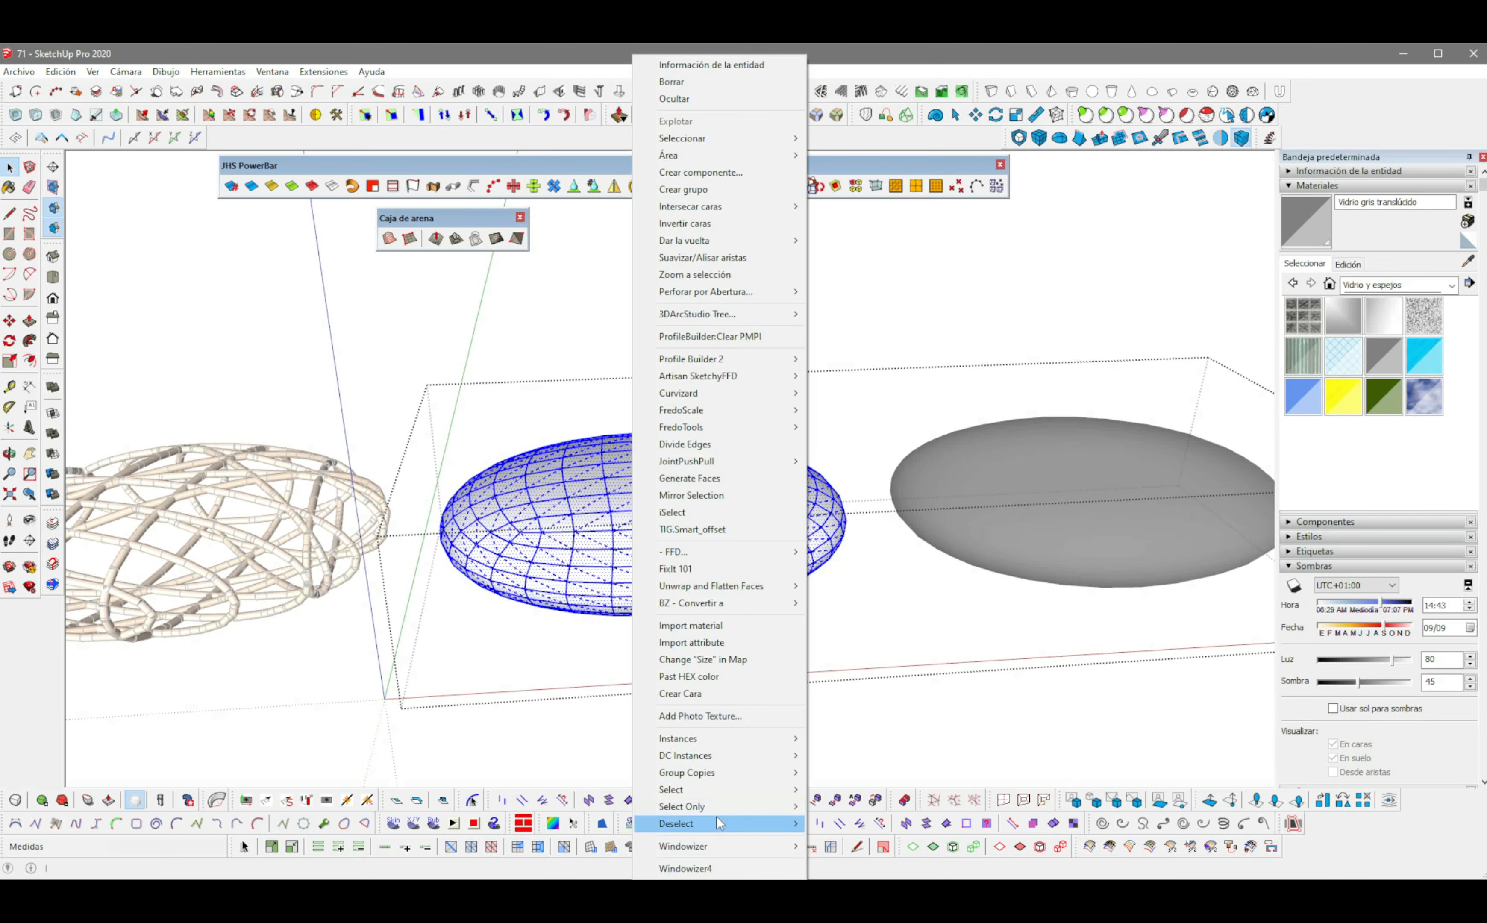
mouse_move(675, 824)
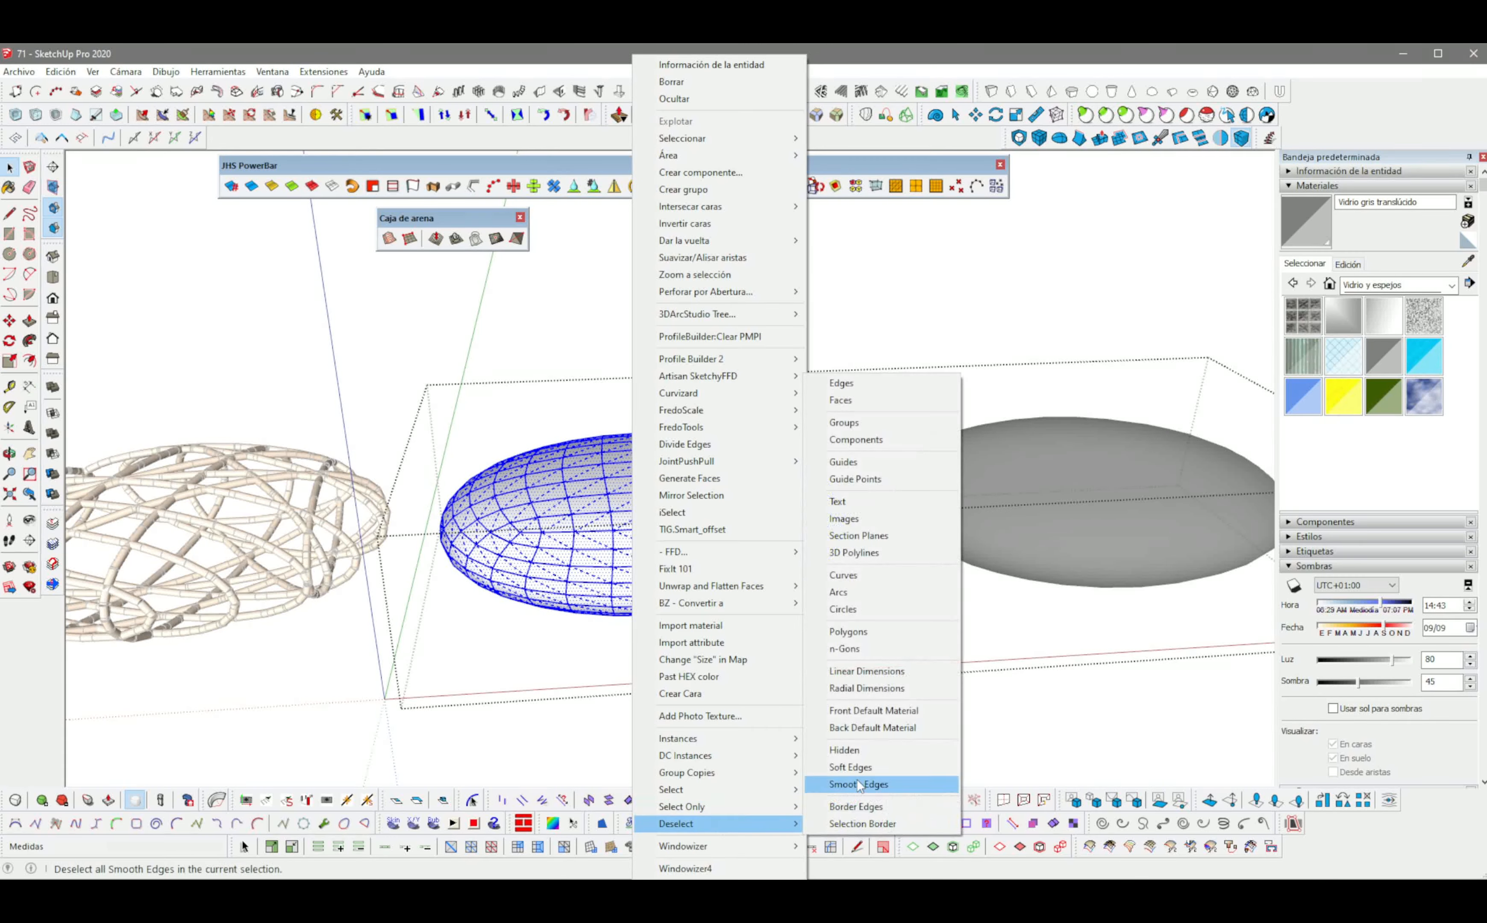
click(876, 383)
key(Delete)
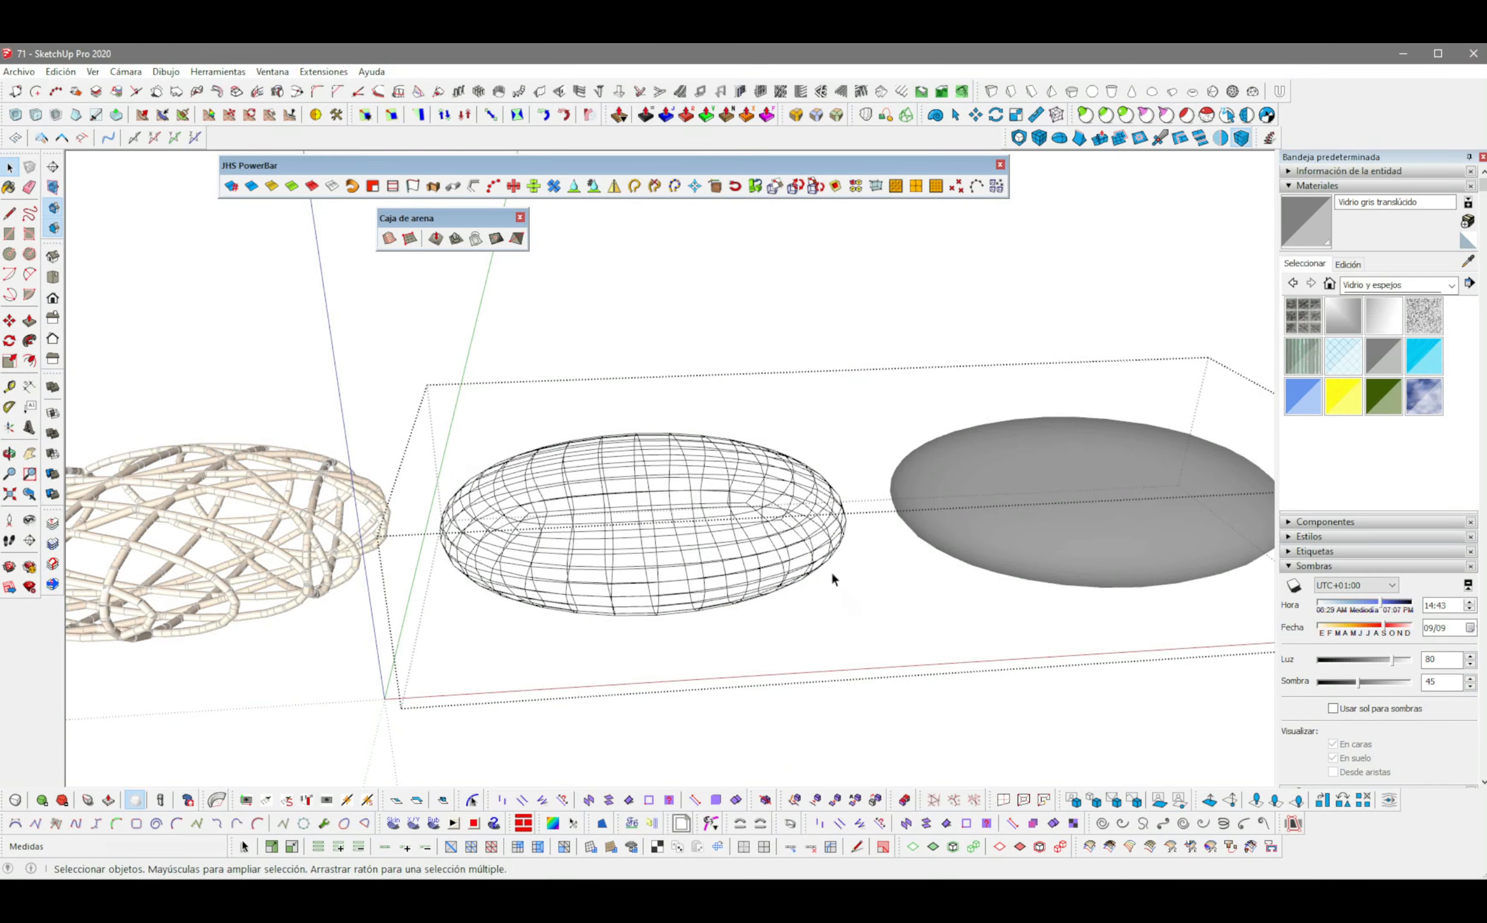
Step: Convert the wireframe ellipsoid's edges, without the glass group, into one group of tubes with a 0.10 m diameter and a precision of 10
drag(409, 368, 409, 367)
shift+click(932, 450)
click(473, 186)
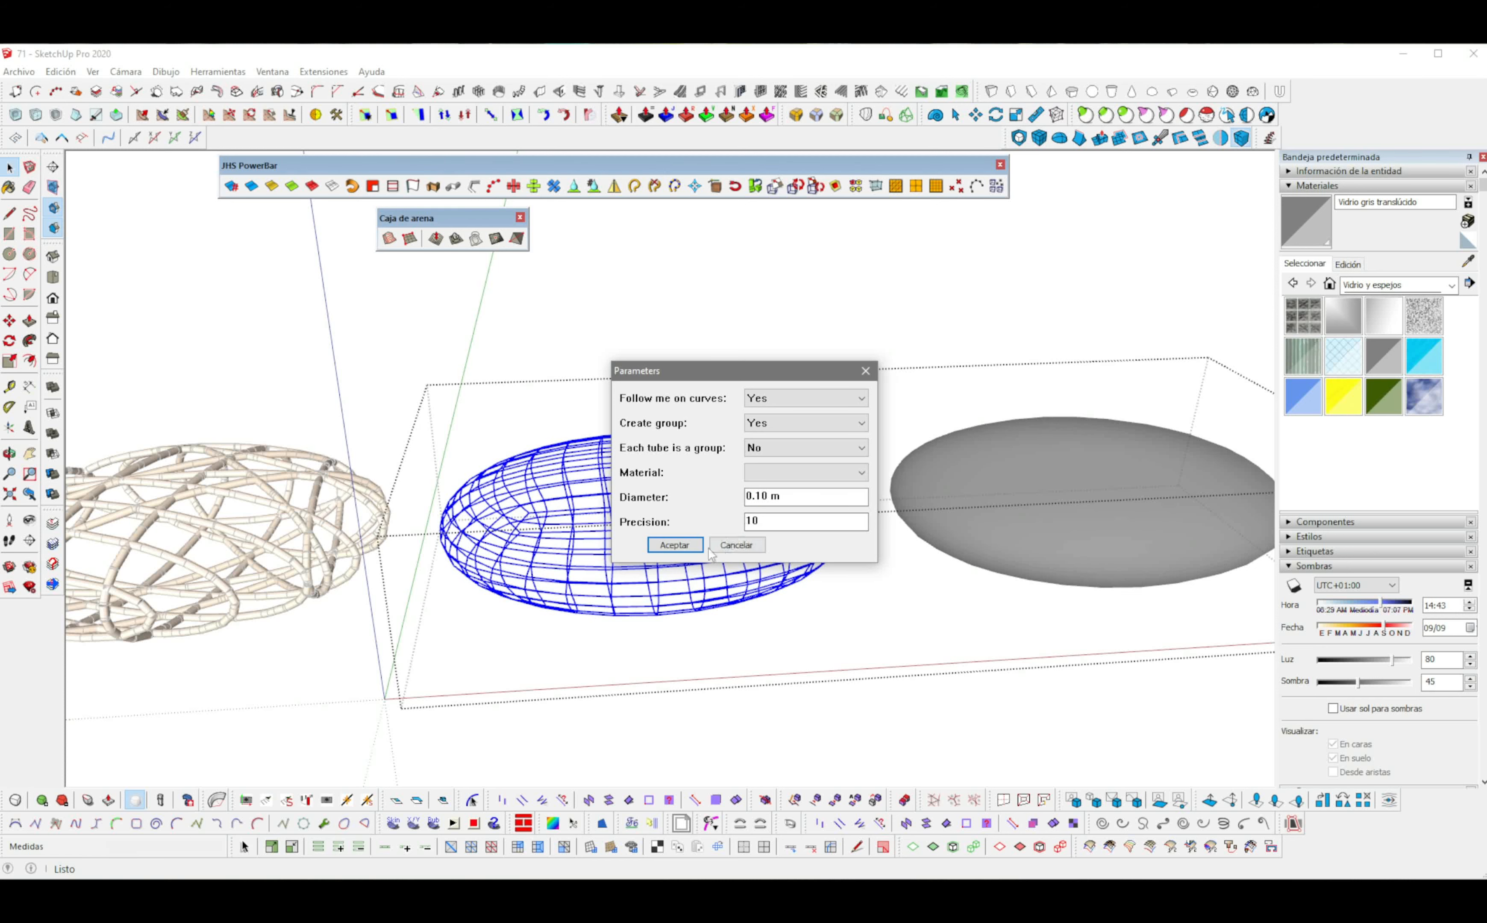
click(691, 546)
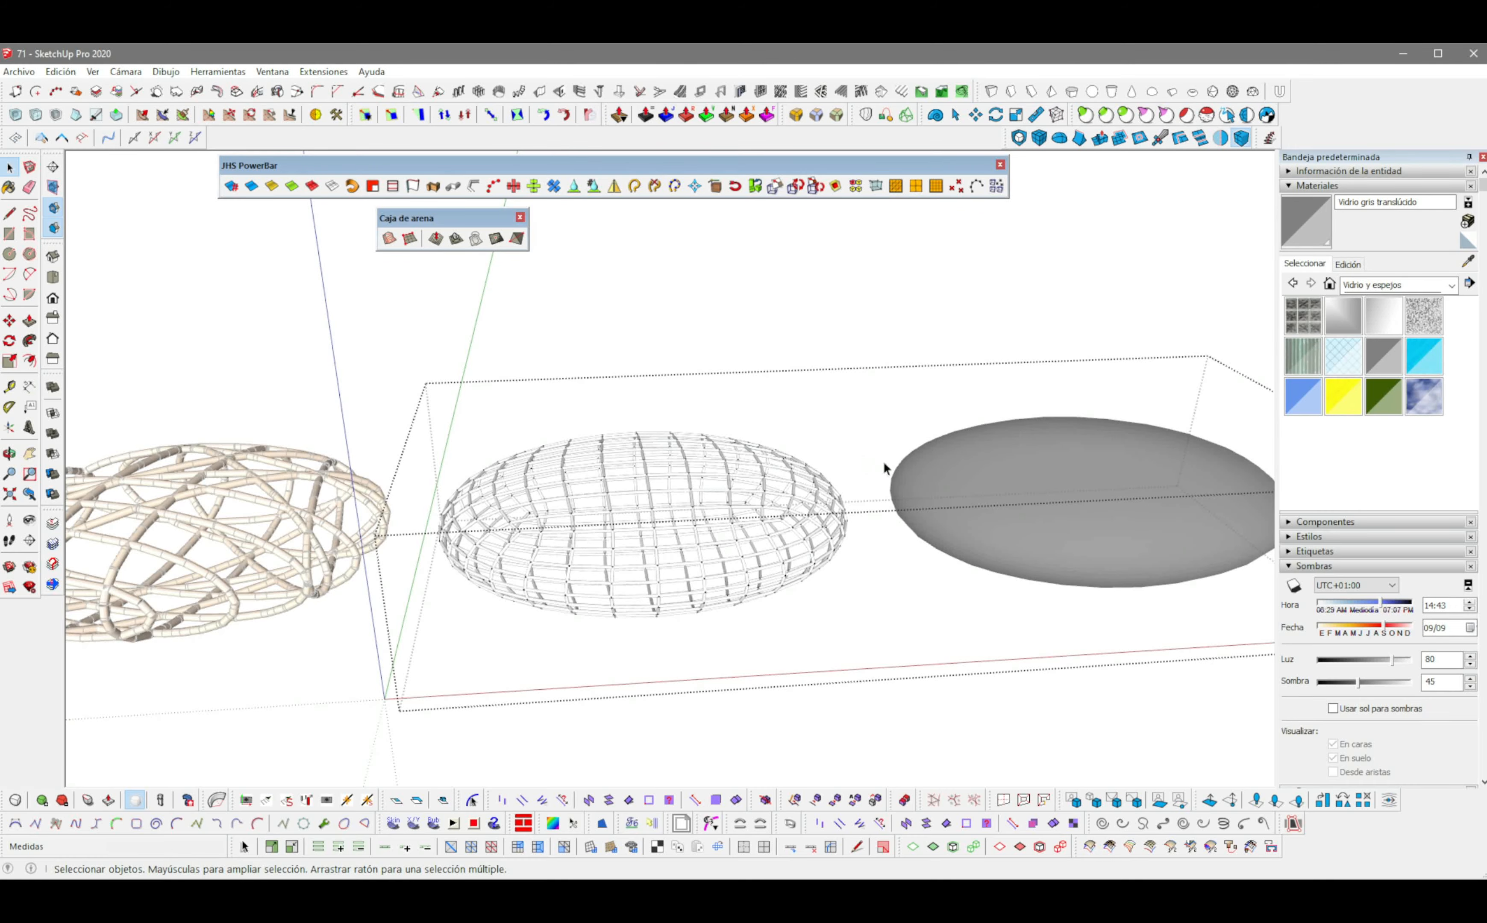
Step: Move the glass ellipsoid about 15.34 m along the red axis into the white tube grid, and exit the group
click(922, 479)
scroll(966, 535, up, 3)
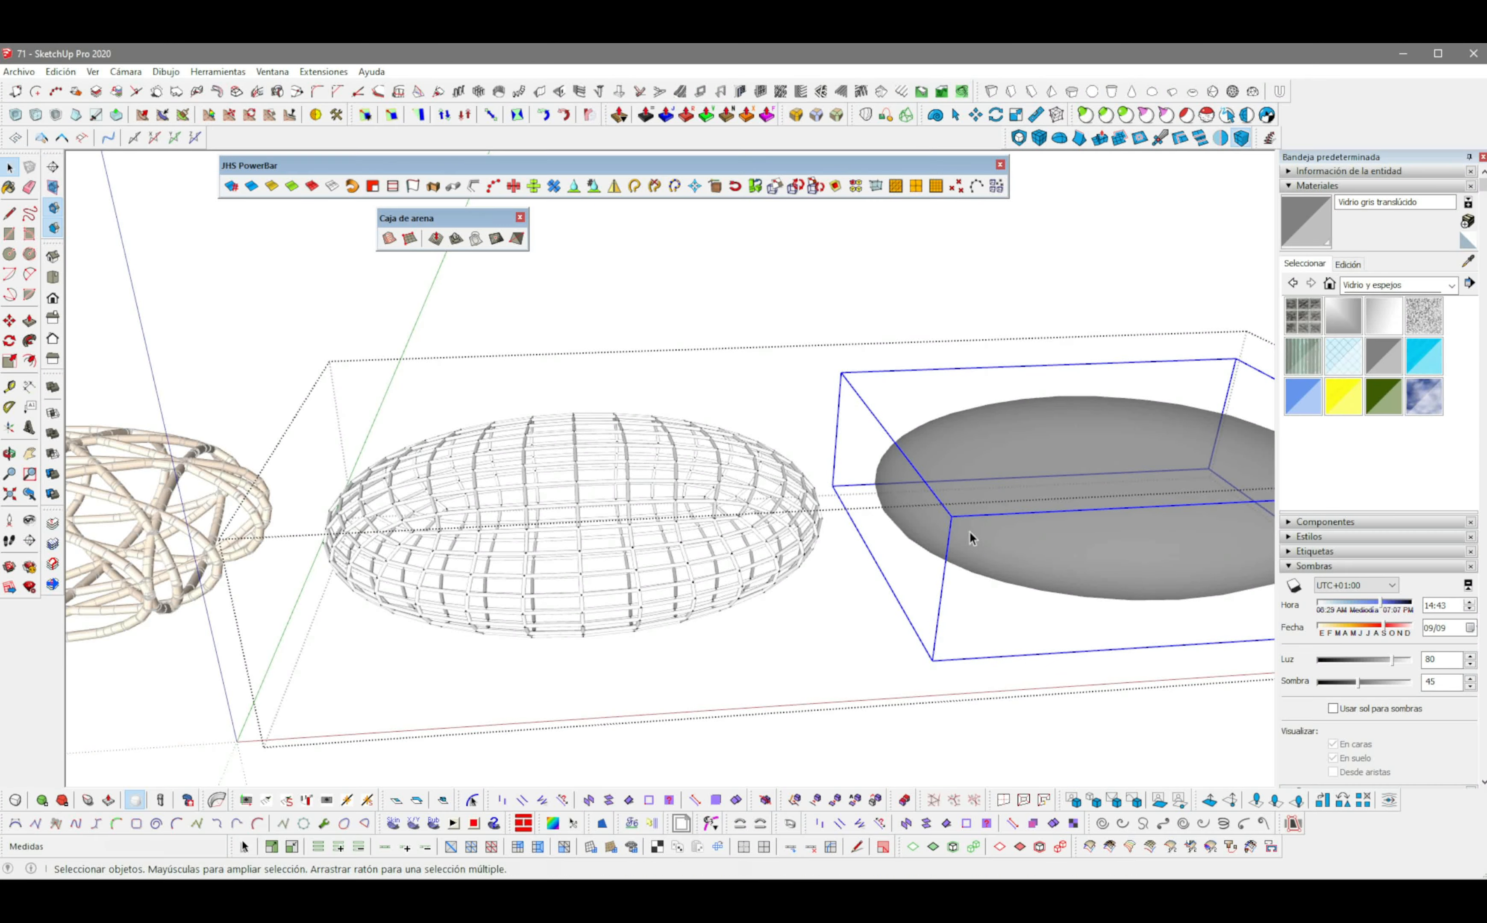
key(m)
click(1120, 645)
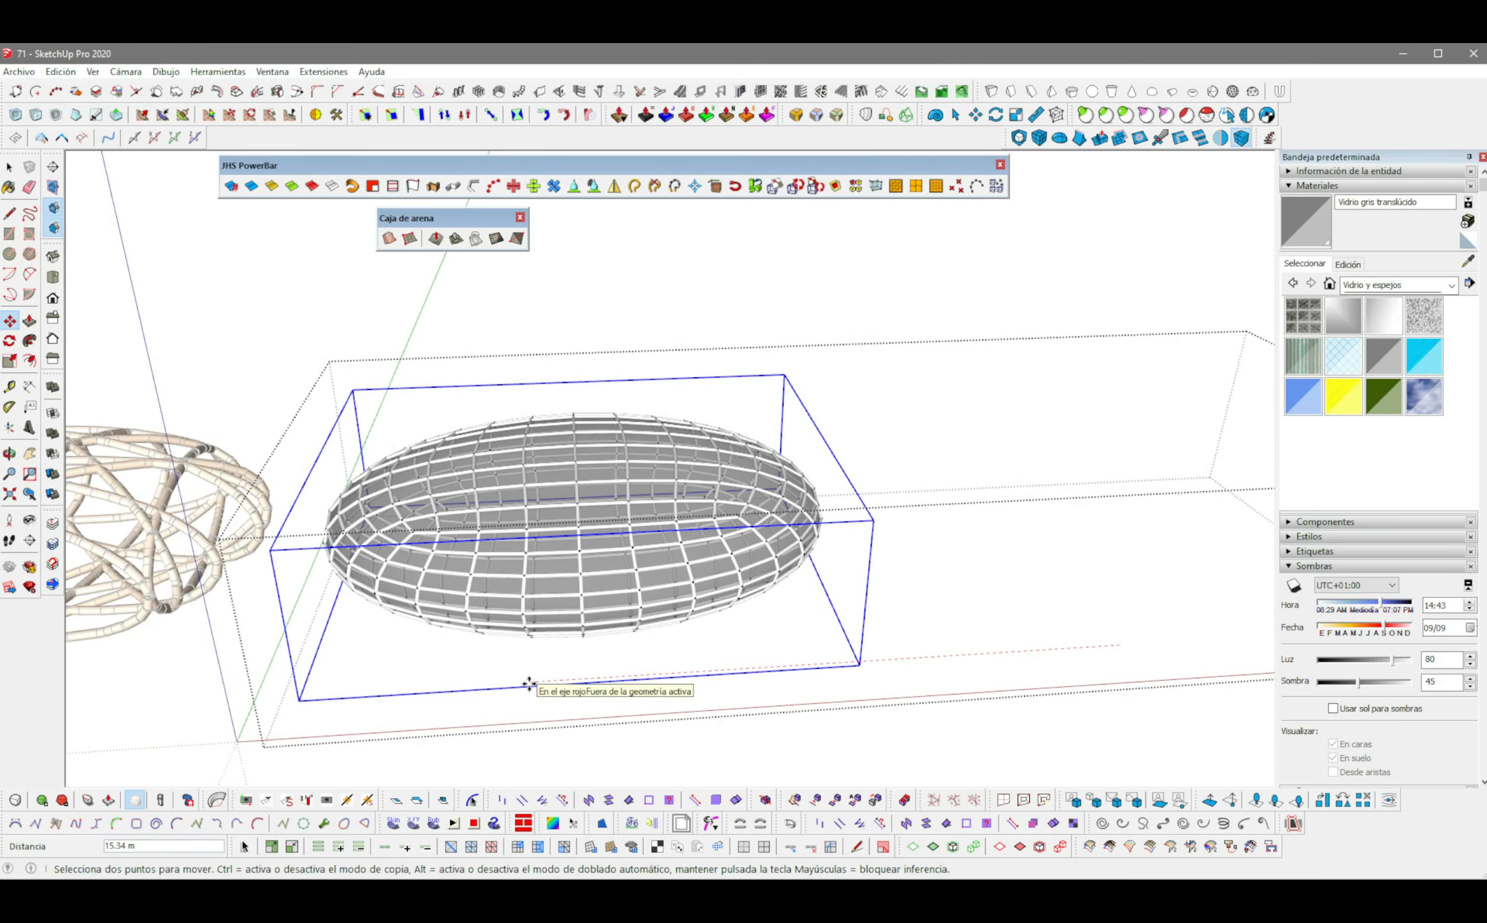
click(529, 684)
key(space)
click(674, 318)
Step: Move the glazed grid shell group about 15.19 m along the red axis onto the orange tube lattice
middle_drag(674, 318, 606, 477)
scroll(633, 500, up, 3)
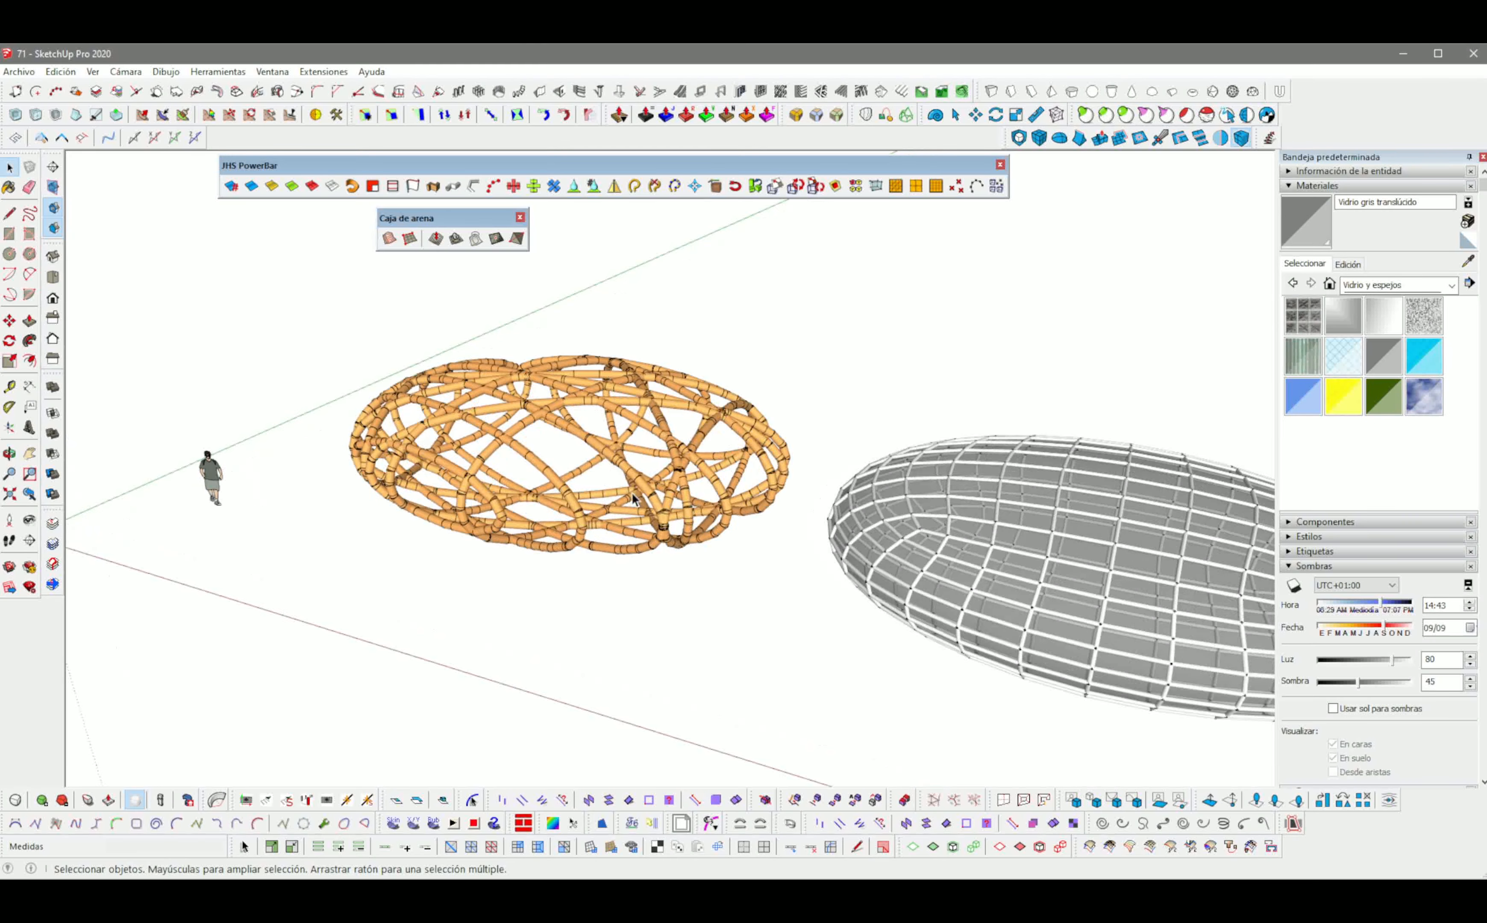
click(990, 504)
middle_drag(990, 504, 836, 573)
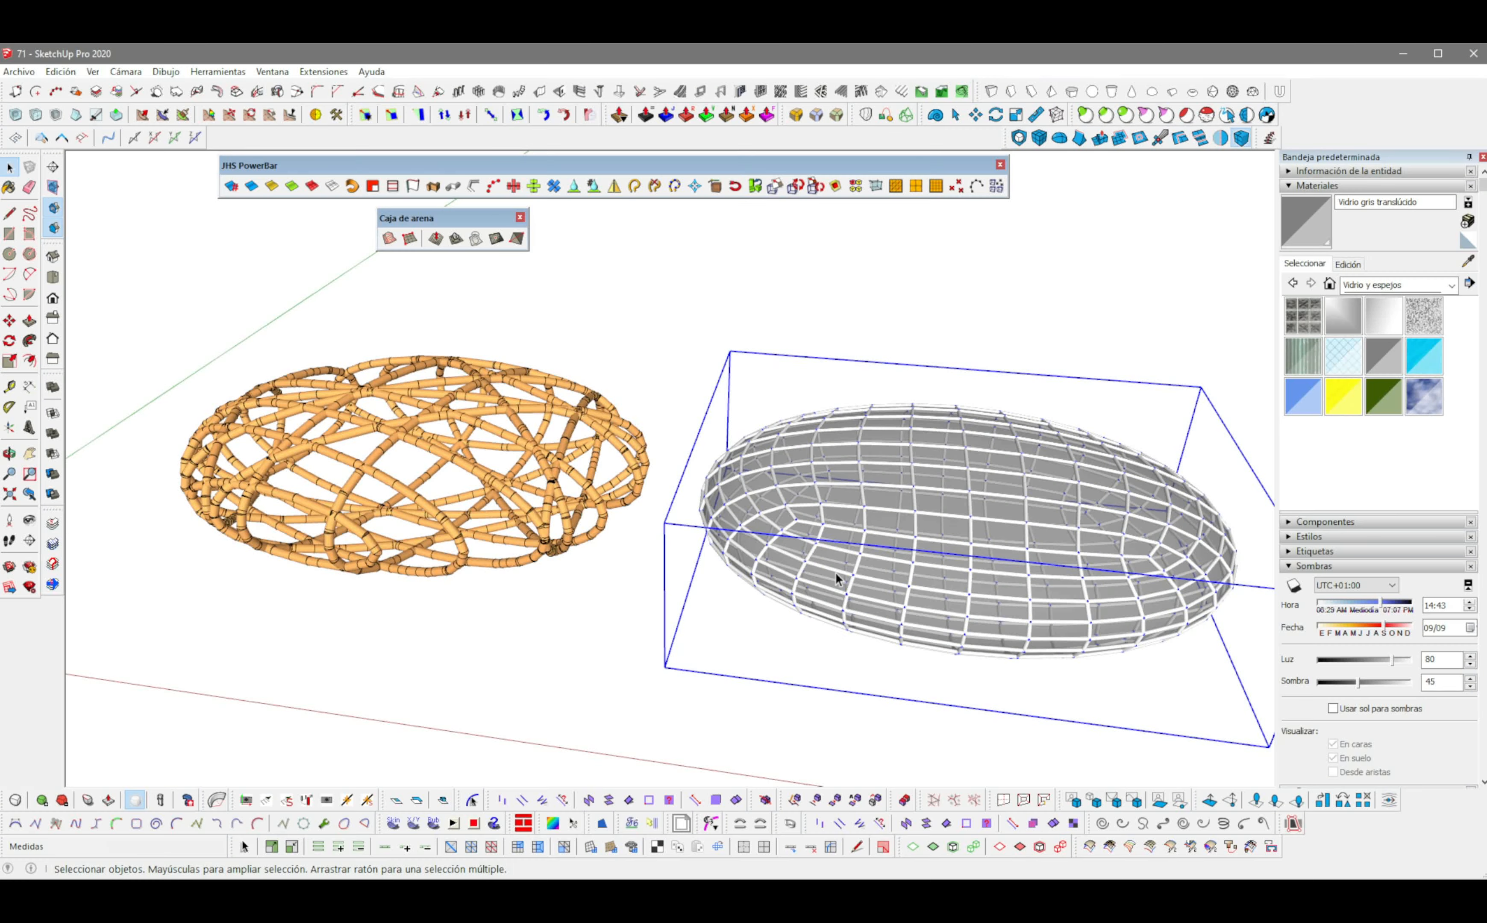
key(m)
click(794, 673)
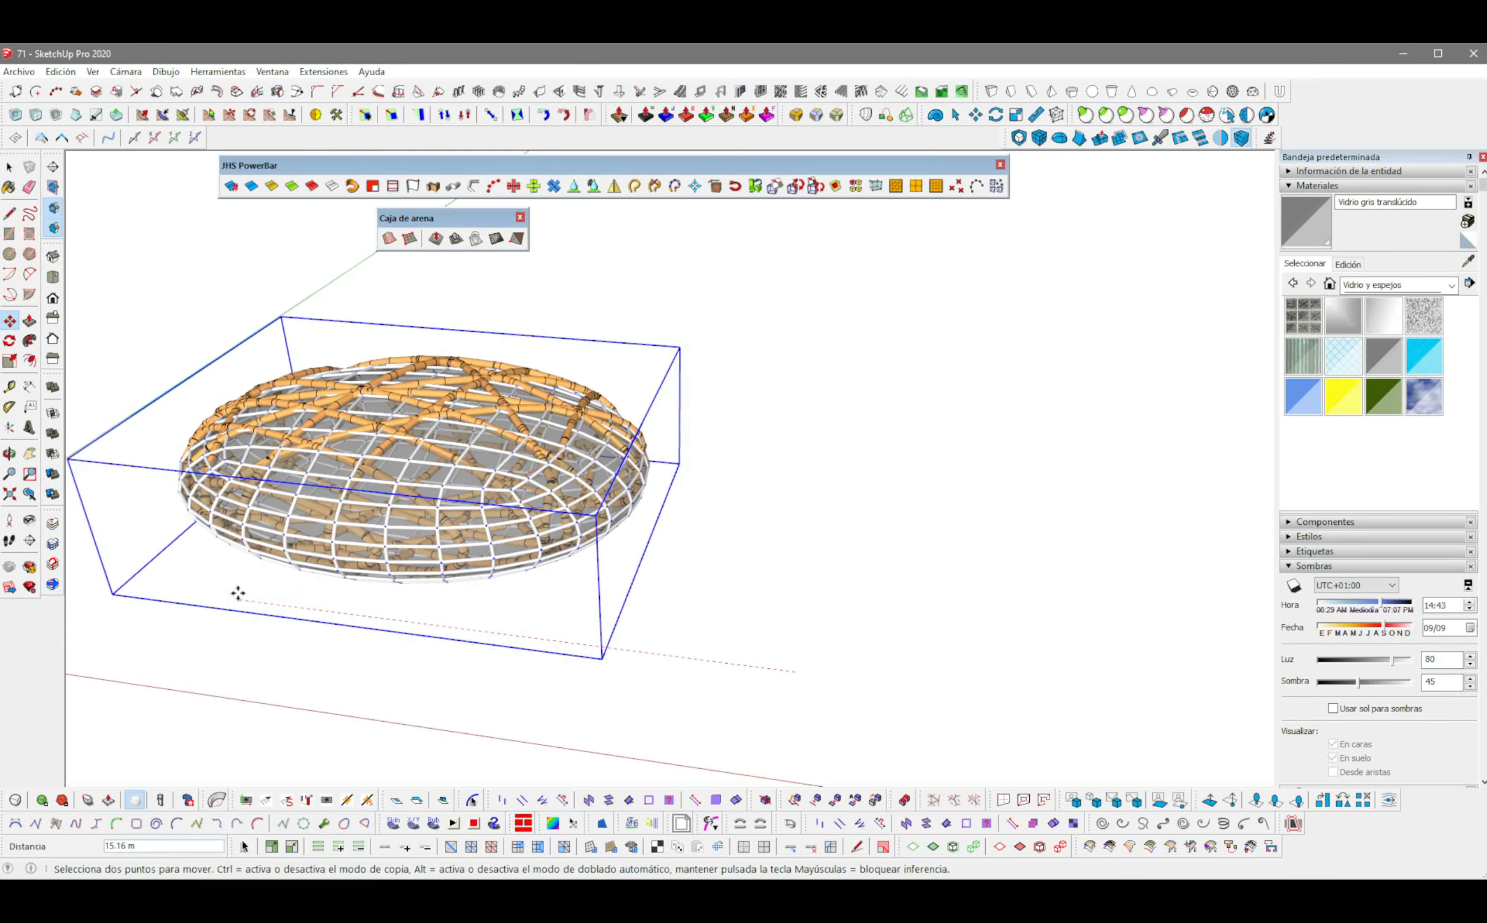
click(238, 594)
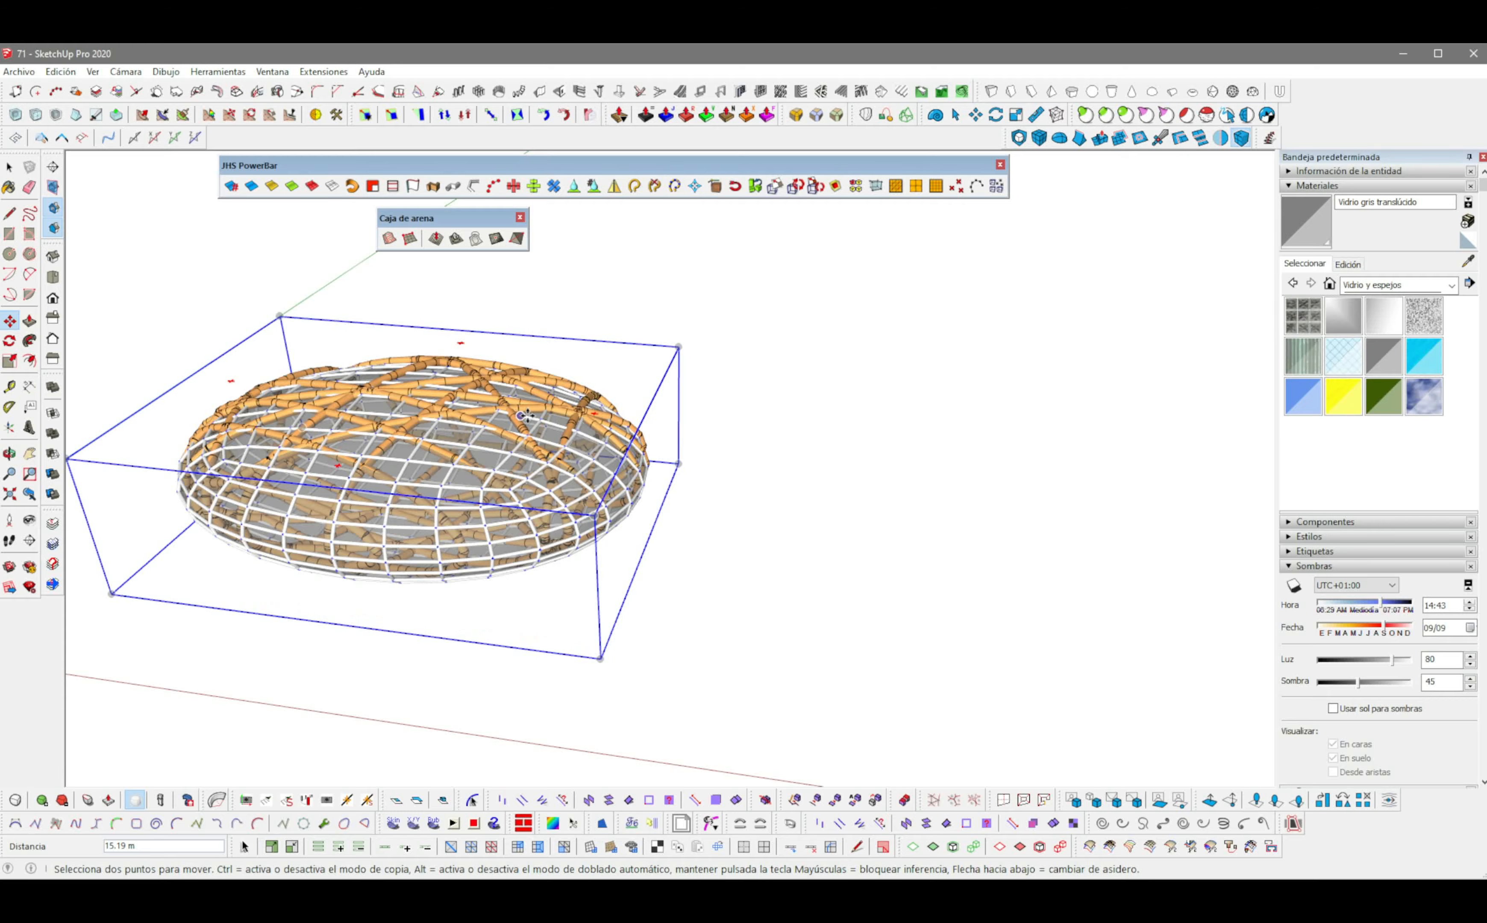
Step: Shift the glazed grid shell about 0.36 m along the green axis to centre it in the orange lattice
middle_drag(526, 416, 520, 603)
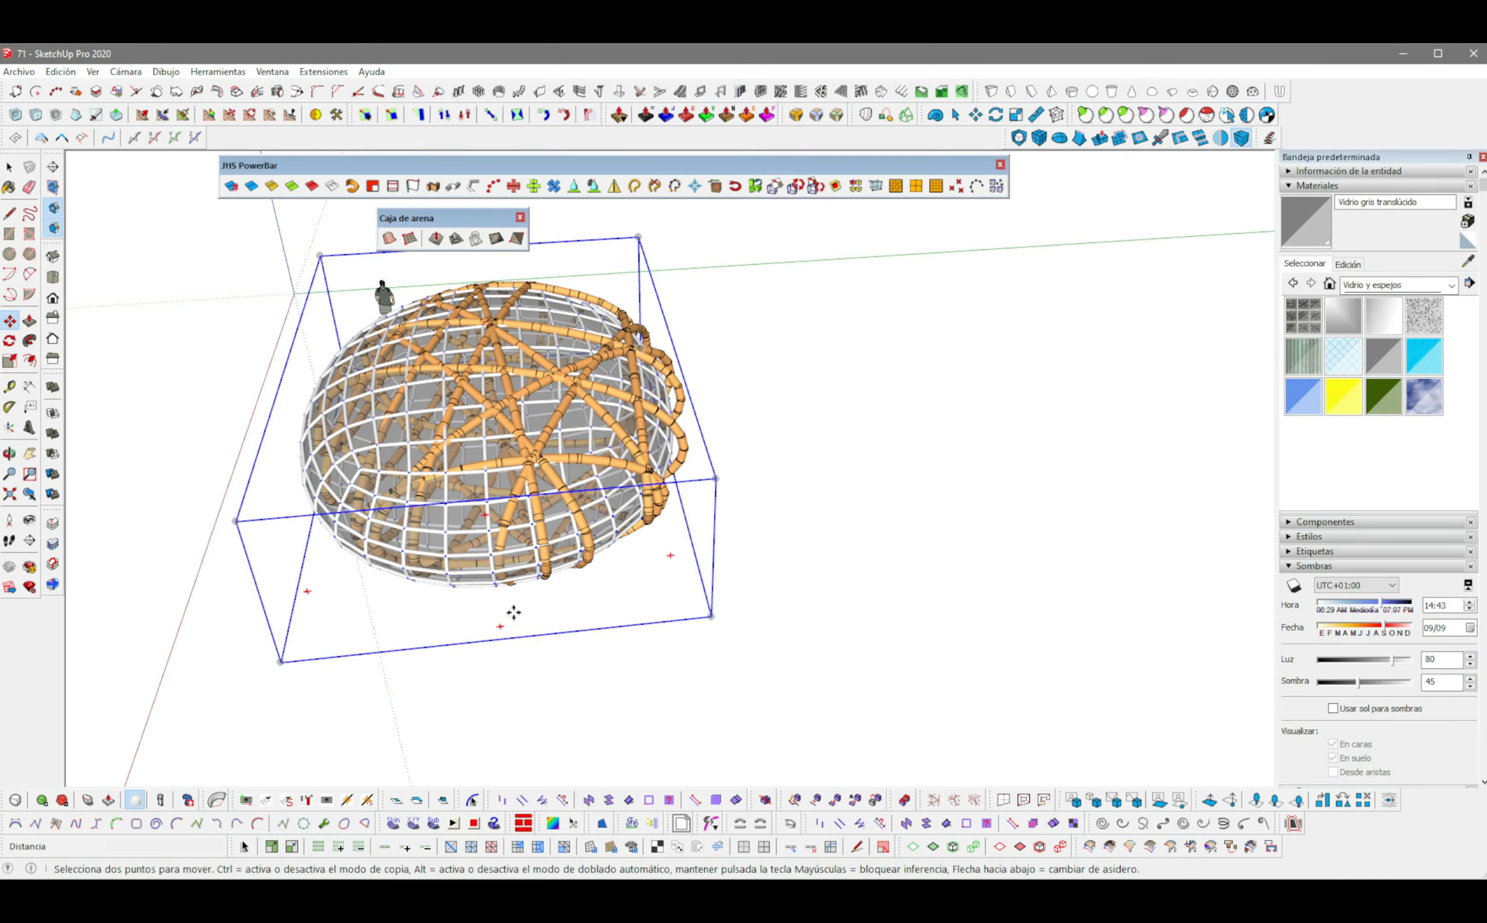
click(511, 613)
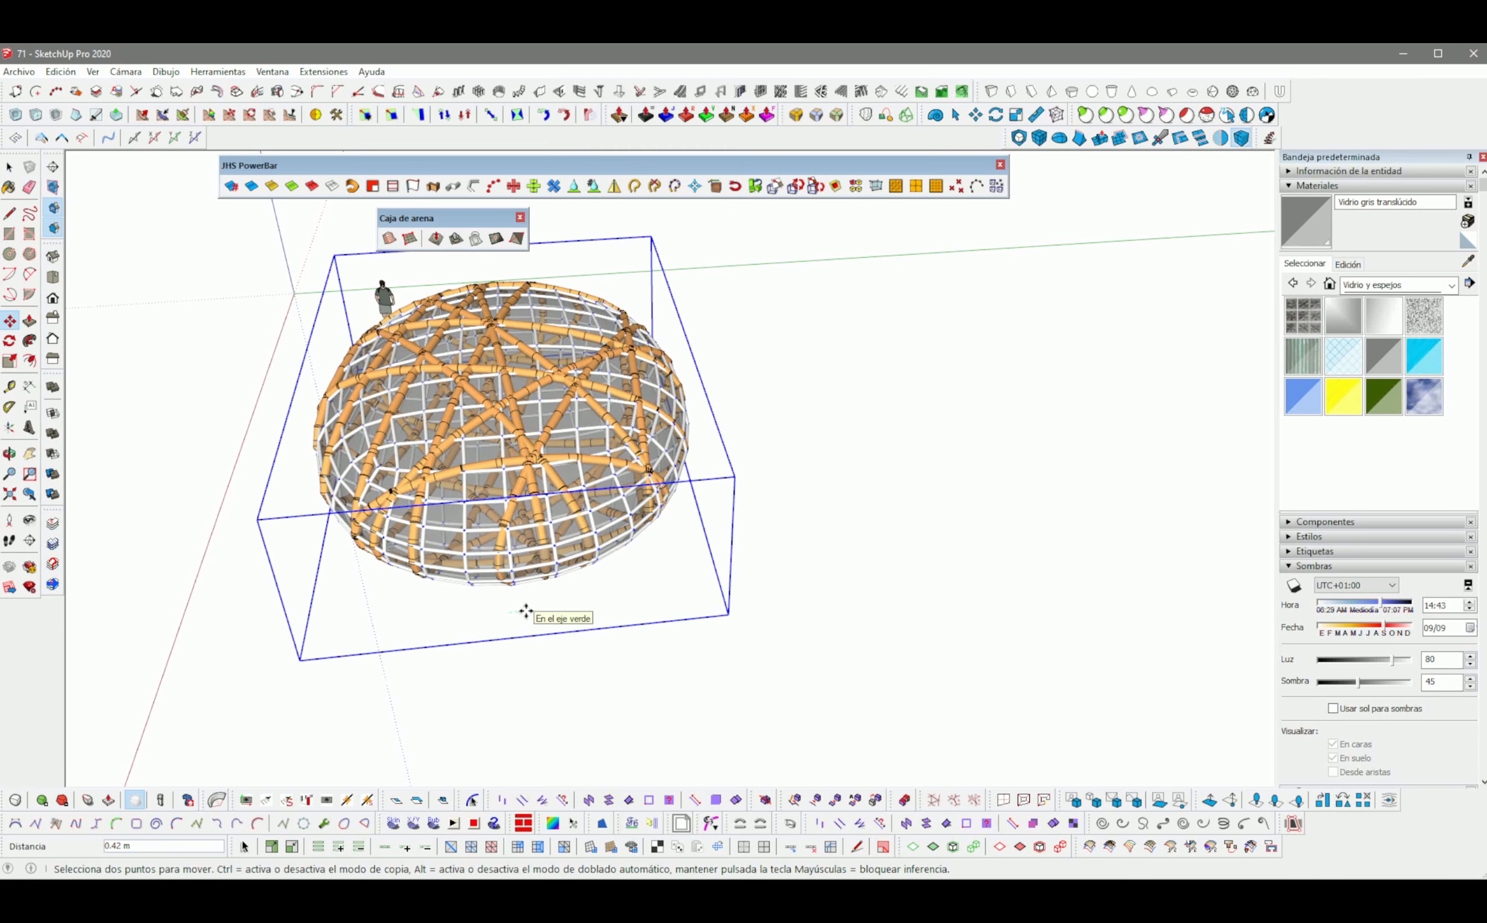
click(524, 611)
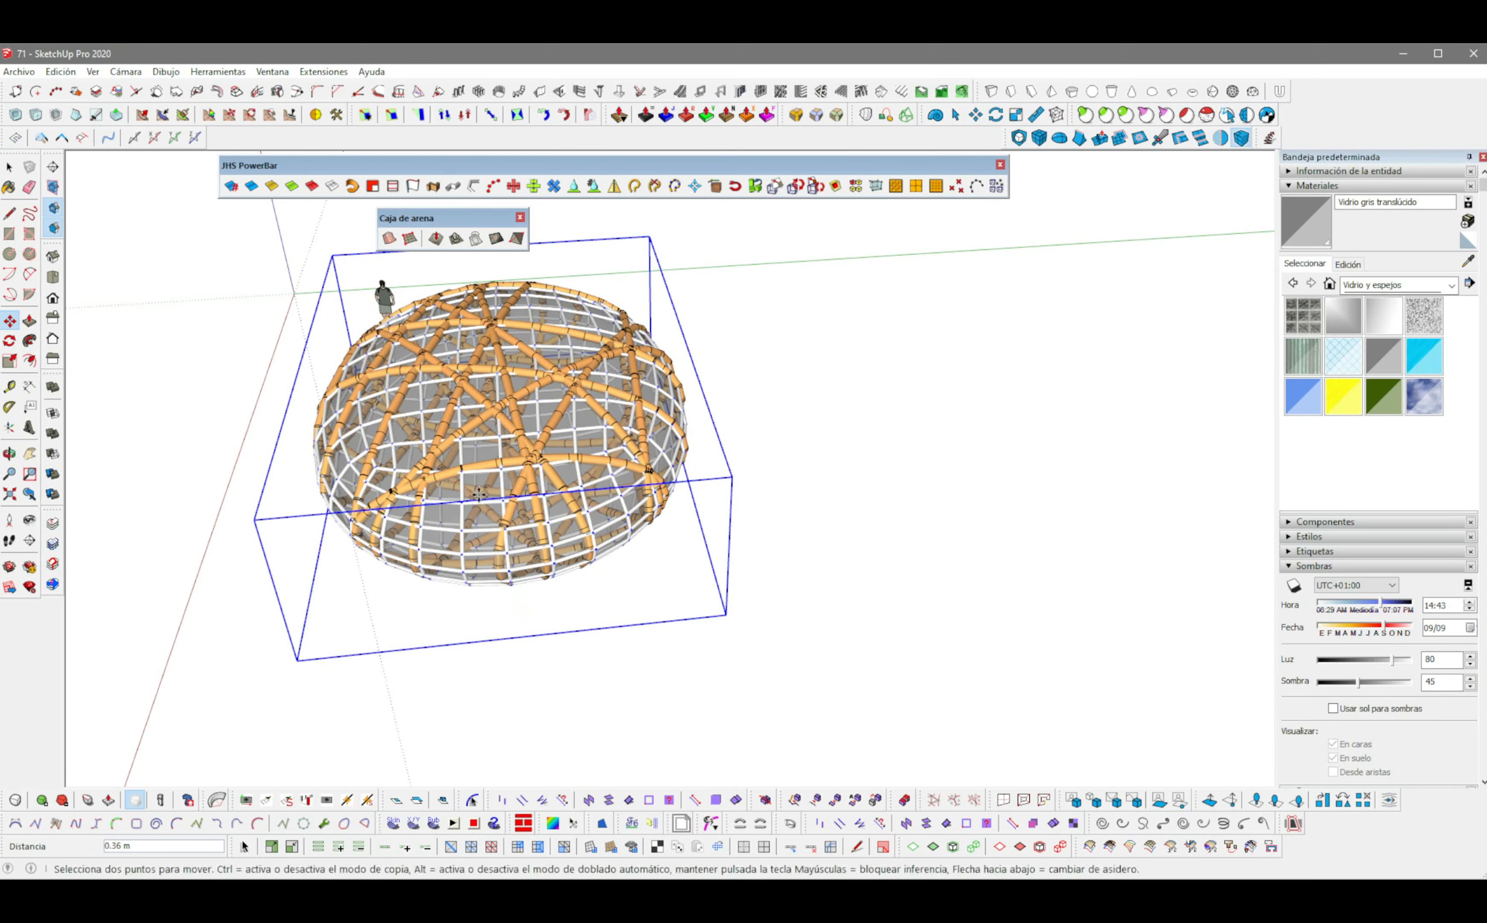
Step: Scale the orange tube lattice up slightly about its centre so it stands clear of the glazed grid shell
middle_drag(528, 602, 937, 387)
key(space)
scroll(714, 391, up, 3)
middle_drag(580, 381, 633, 353)
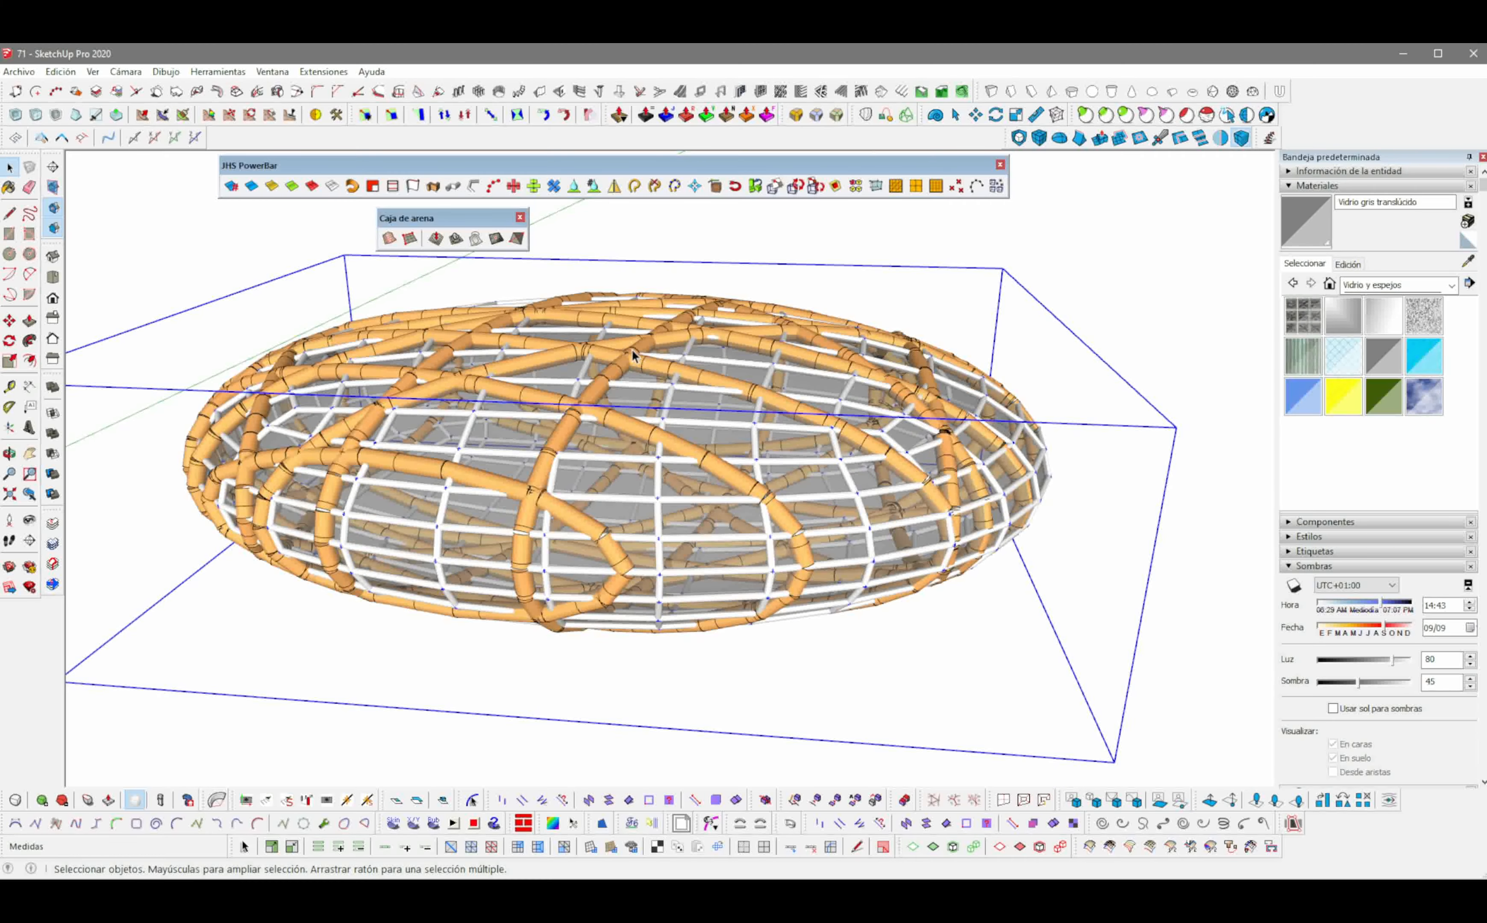
key(s)
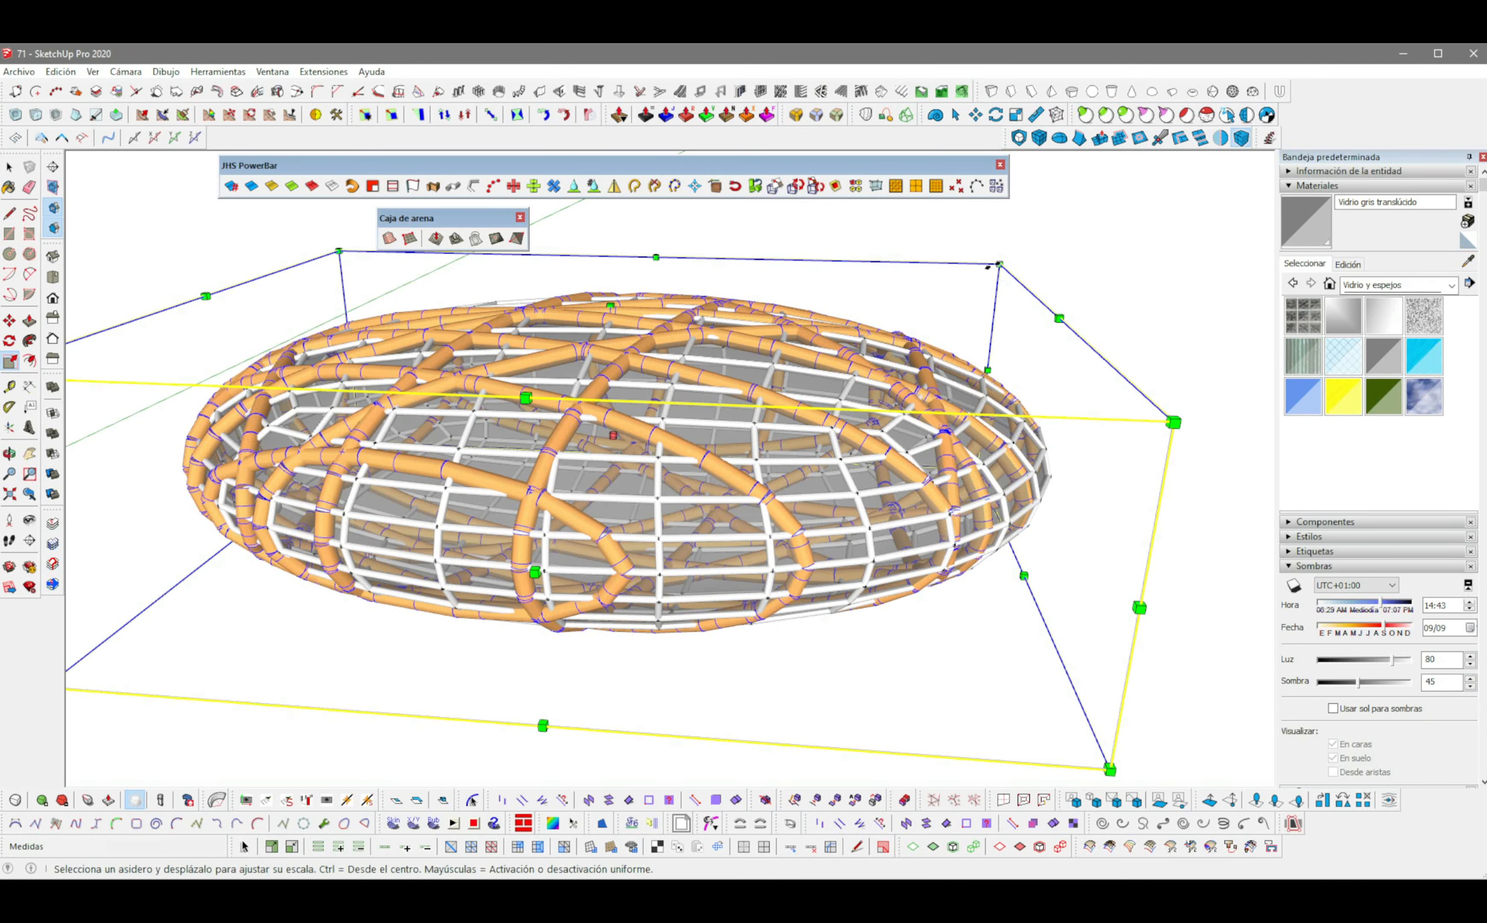
drag(999, 264, 1032, 251)
key(space)
click(1076, 218)
Step: Select the orange lattice together with the glazed grid shell and combine them into one group
middle_drag(733, 446, 843, 373)
middle_drag(507, 458, 592, 438)
click(592, 438)
scroll(592, 437, down, 1)
shift+click(627, 386)
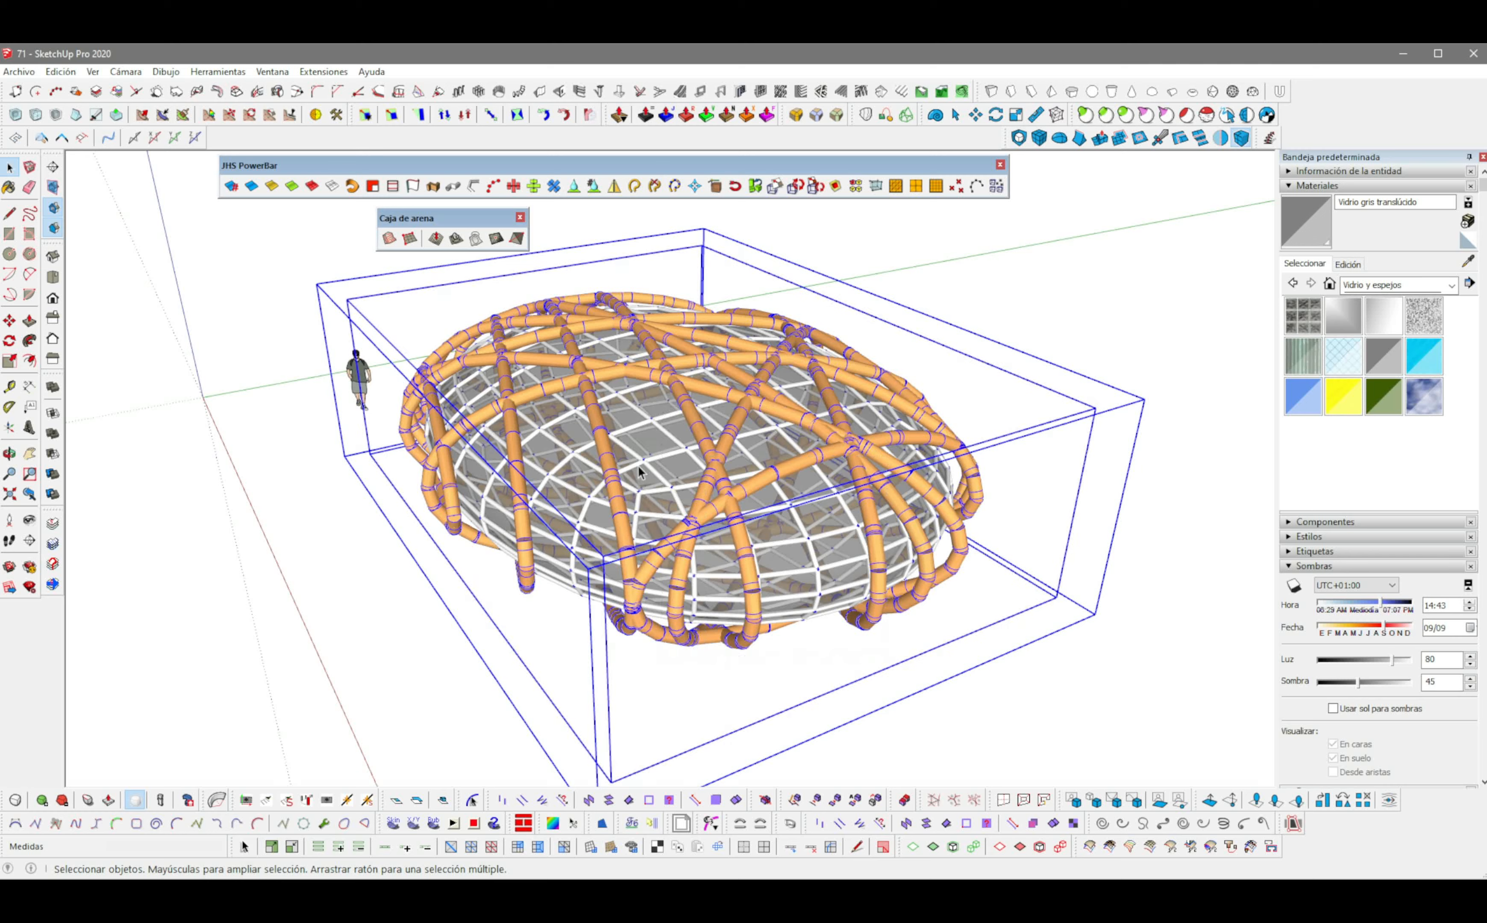
right_click(626, 386)
click(677, 314)
Step: Rotate the combined pavilion group about the red axis so the flattened ellipsoid stands upright on its edge
middle_drag(655, 444, 697, 550)
key(q)
key(Right)
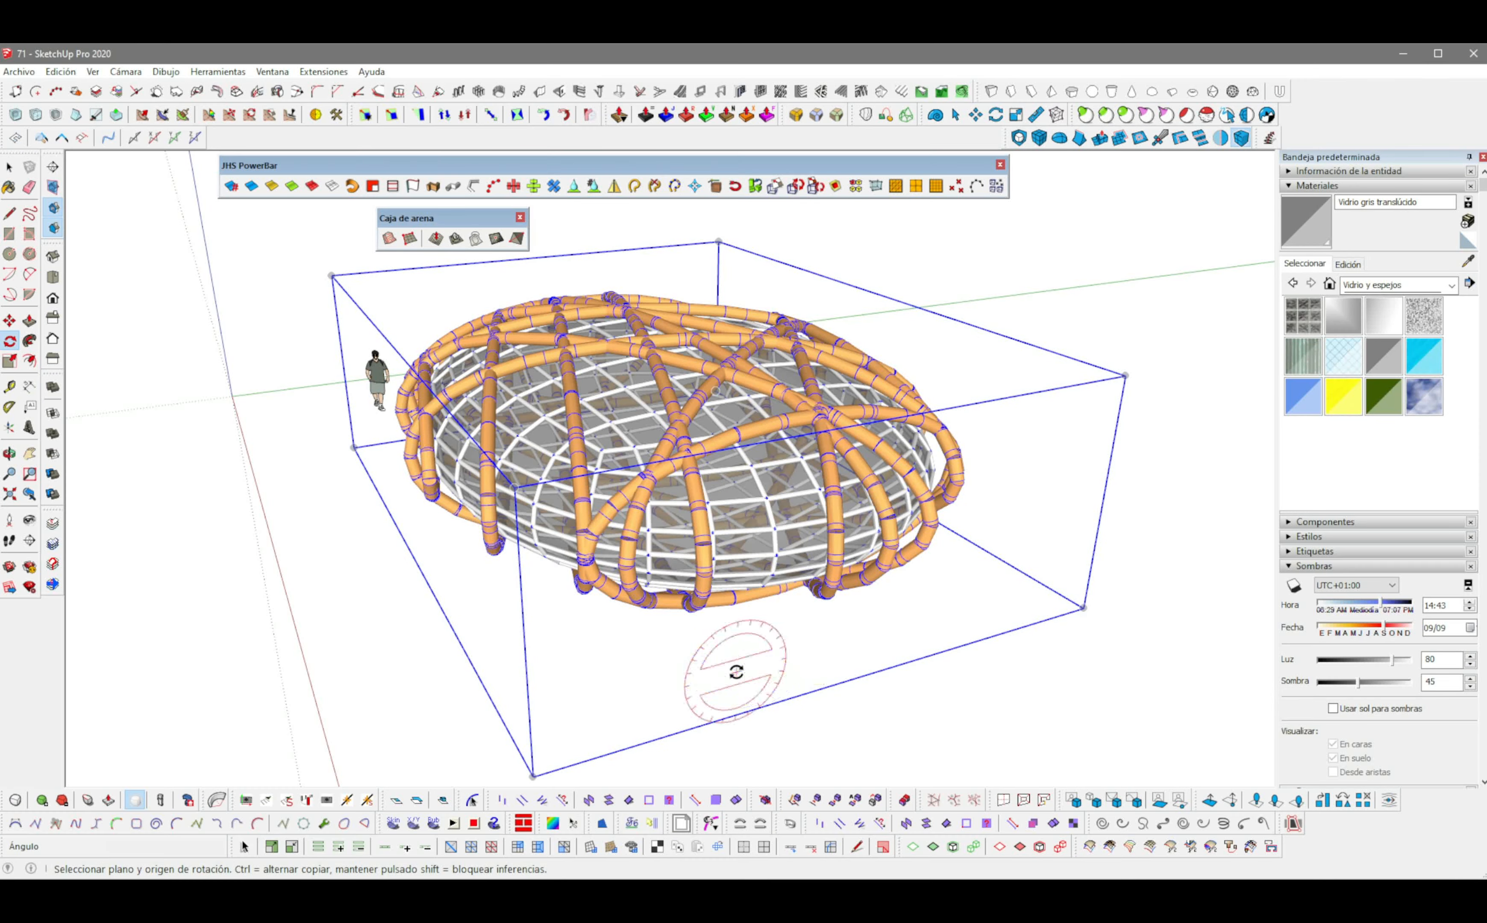
click(533, 776)
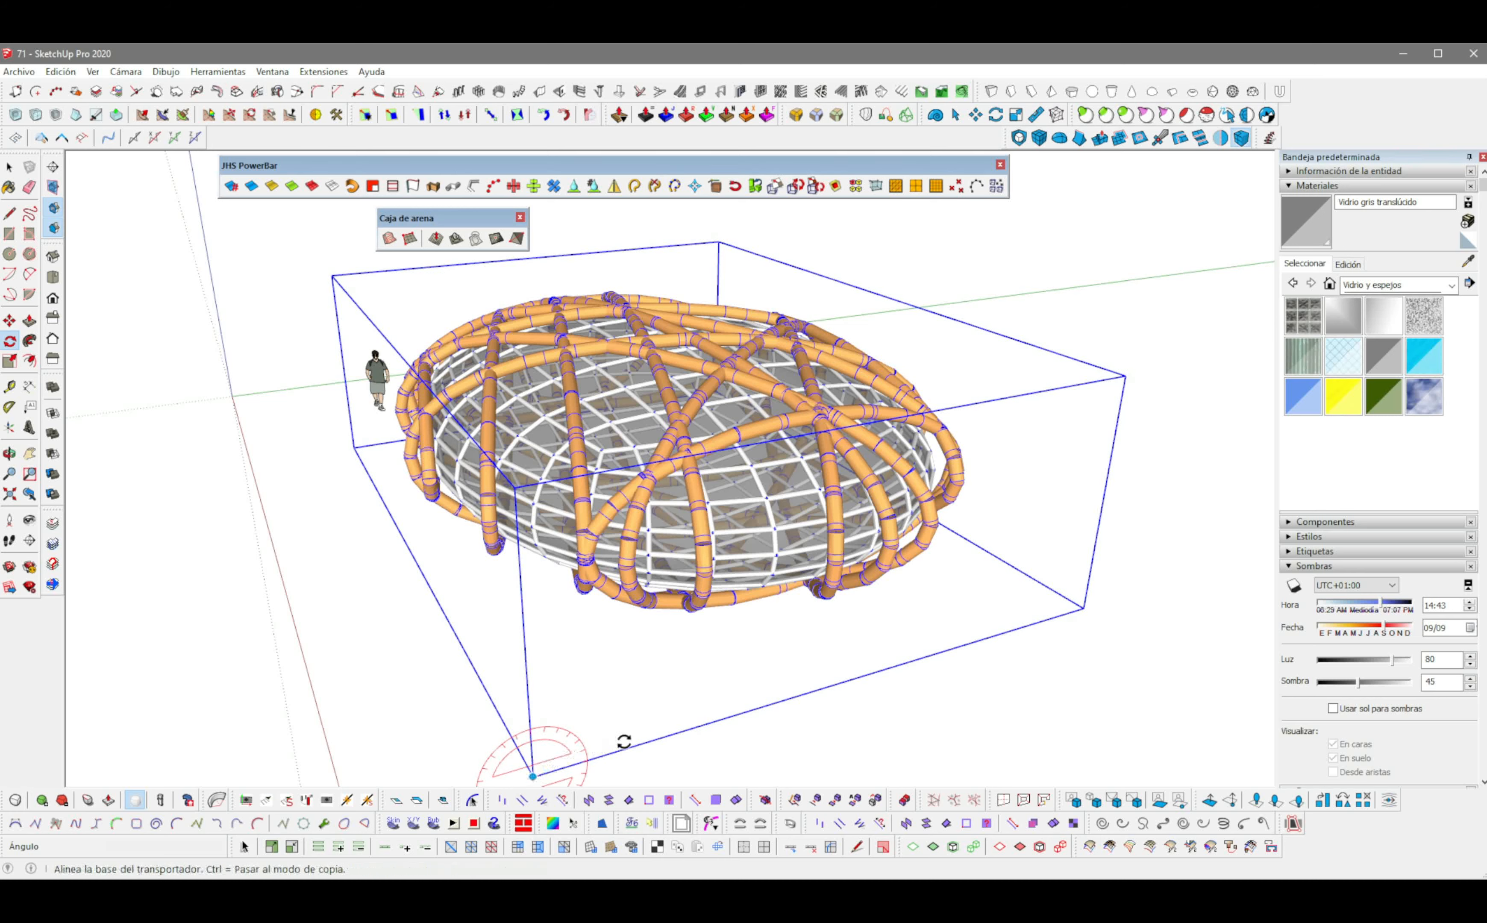
click(623, 733)
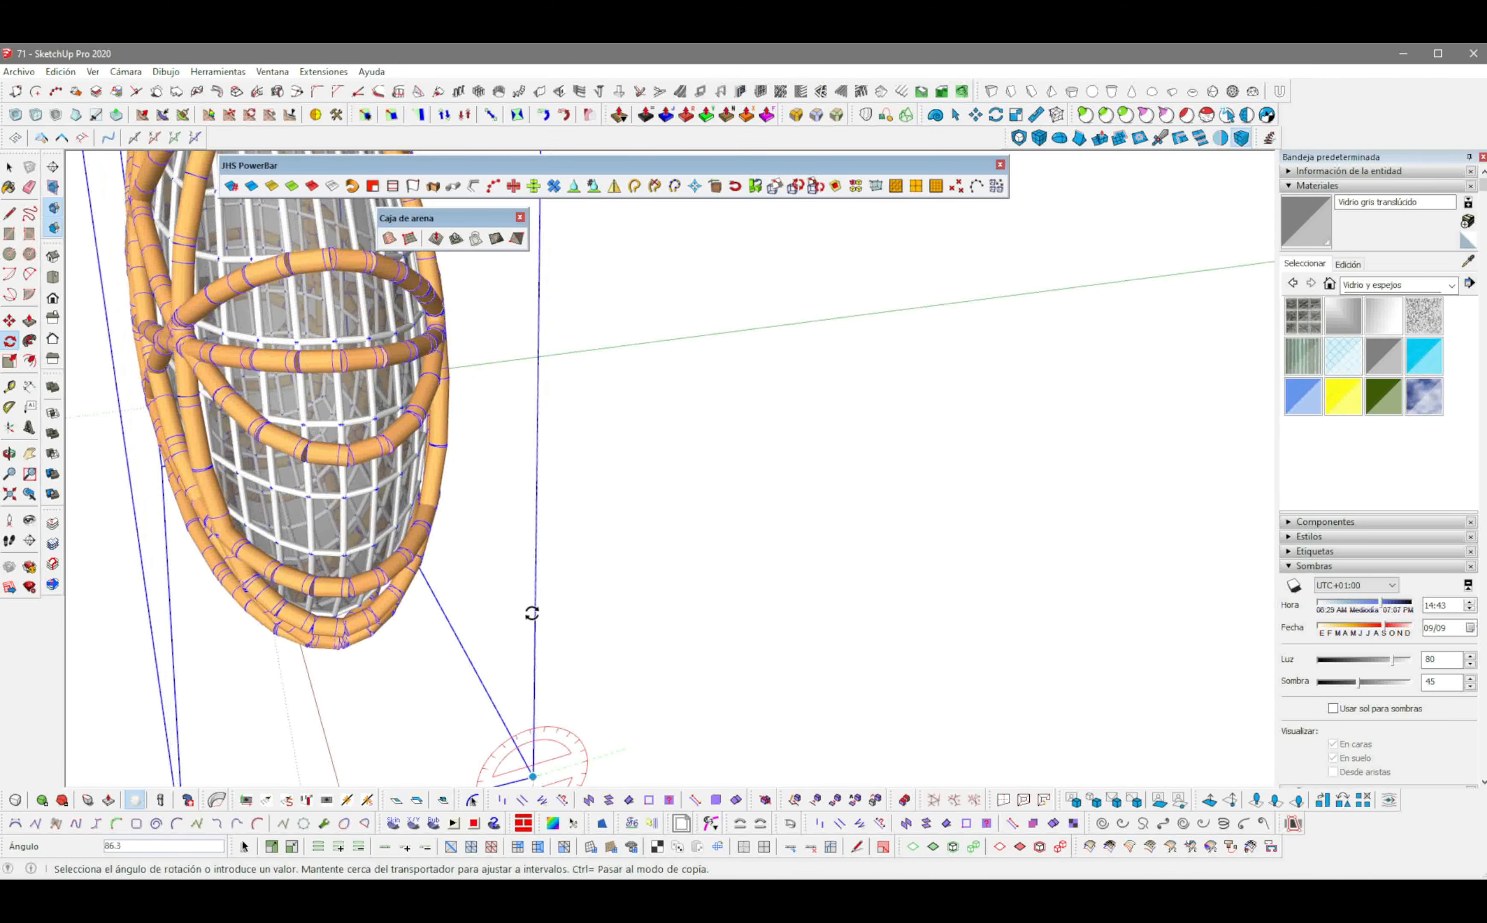
click(528, 611)
Step: Move the upright pavilion group along the green axis
scroll(528, 610, down, 3)
middle_drag(482, 601, 525, 578)
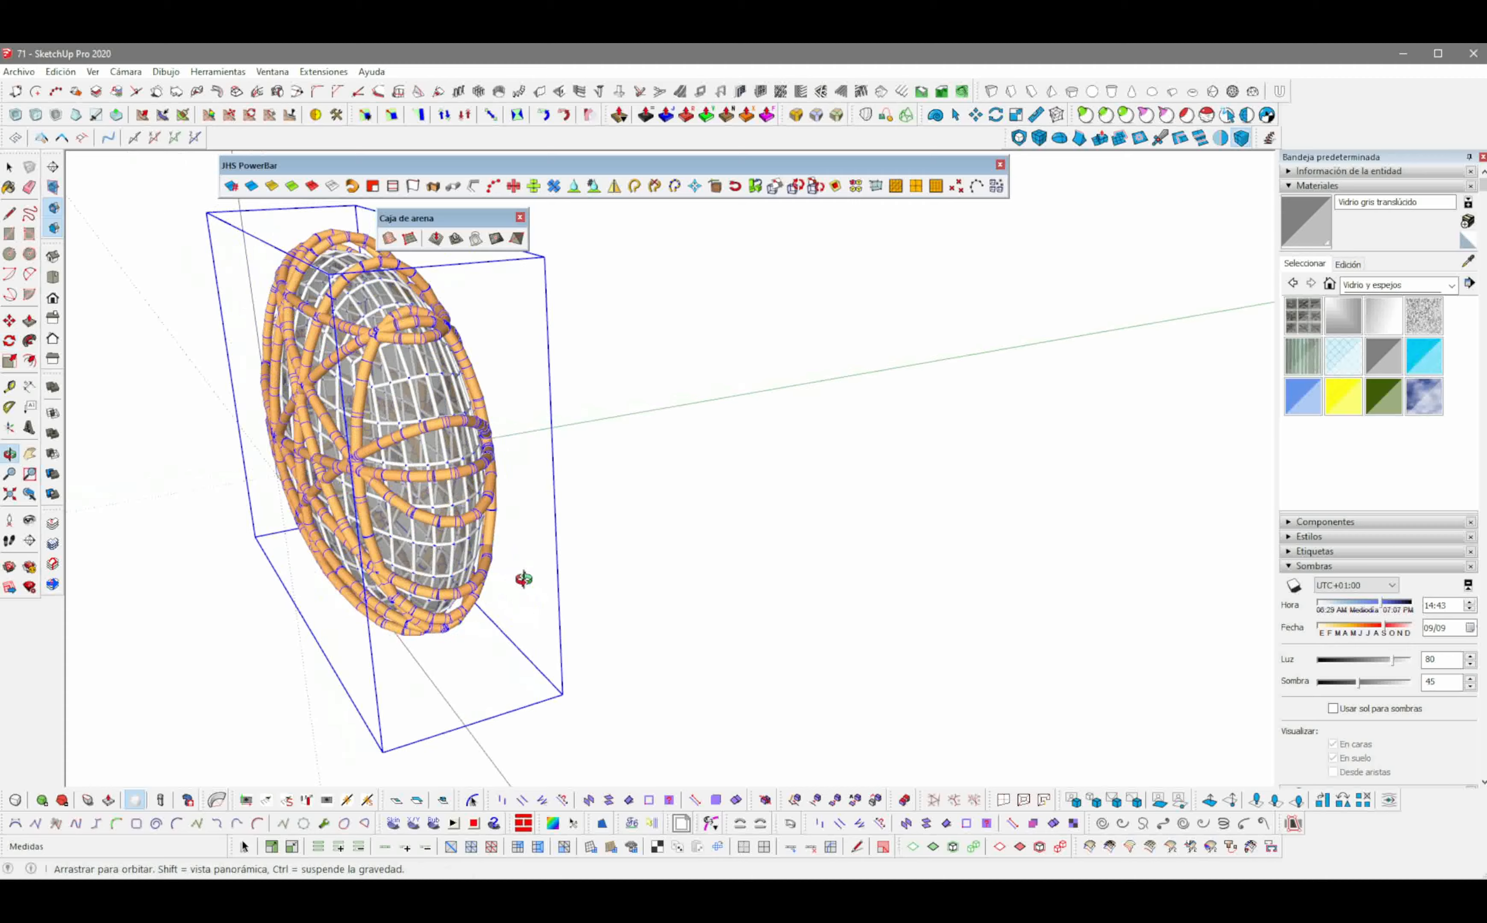
key(m)
click(437, 683)
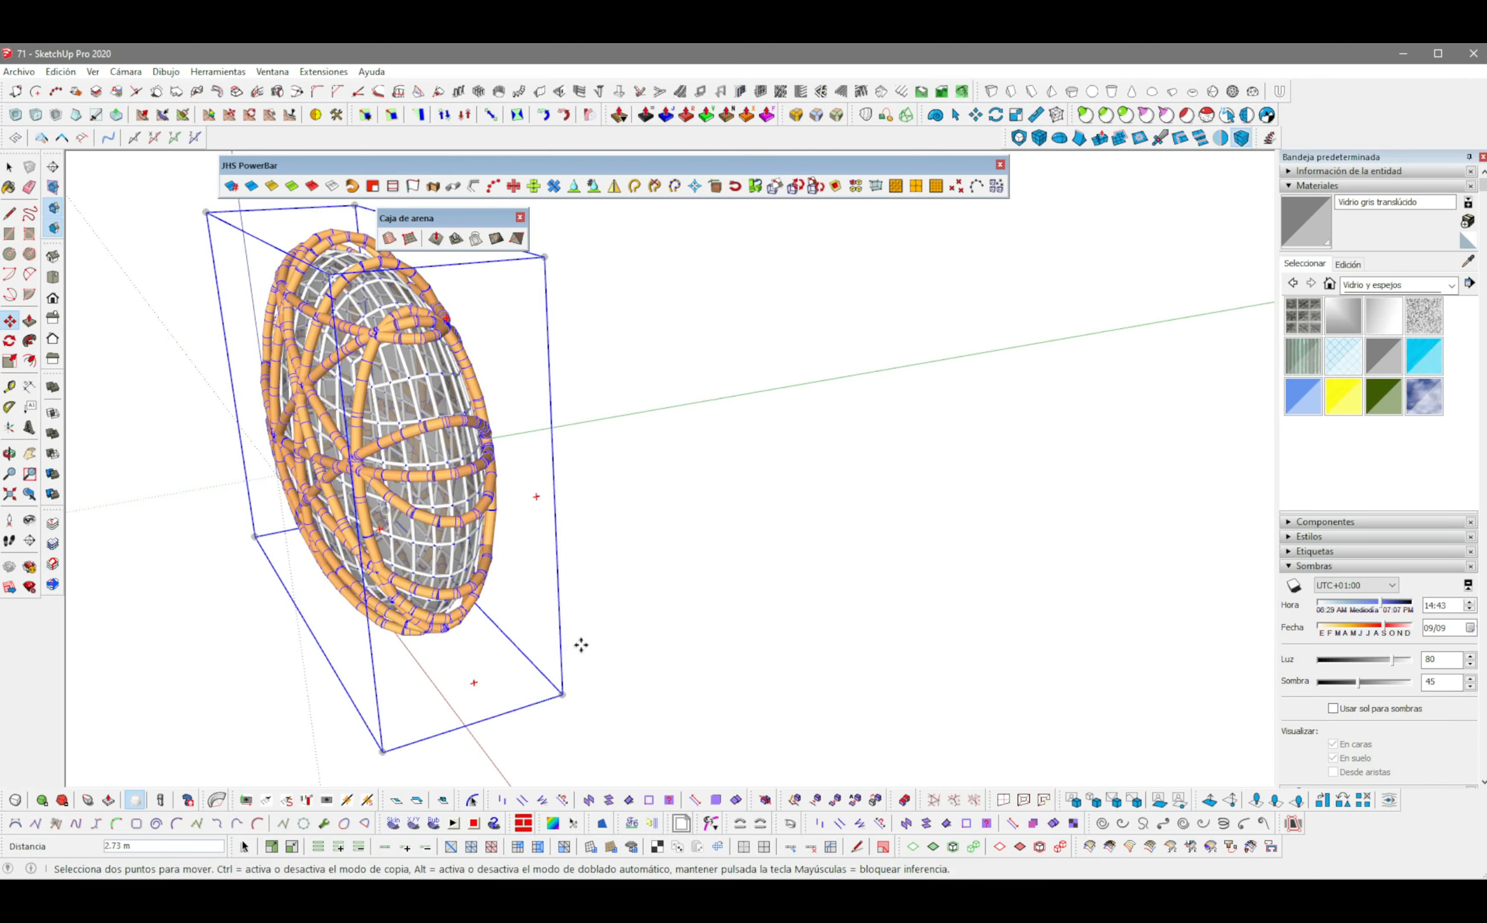
click(624, 631)
key(space)
middle_drag(498, 521, 208, 361)
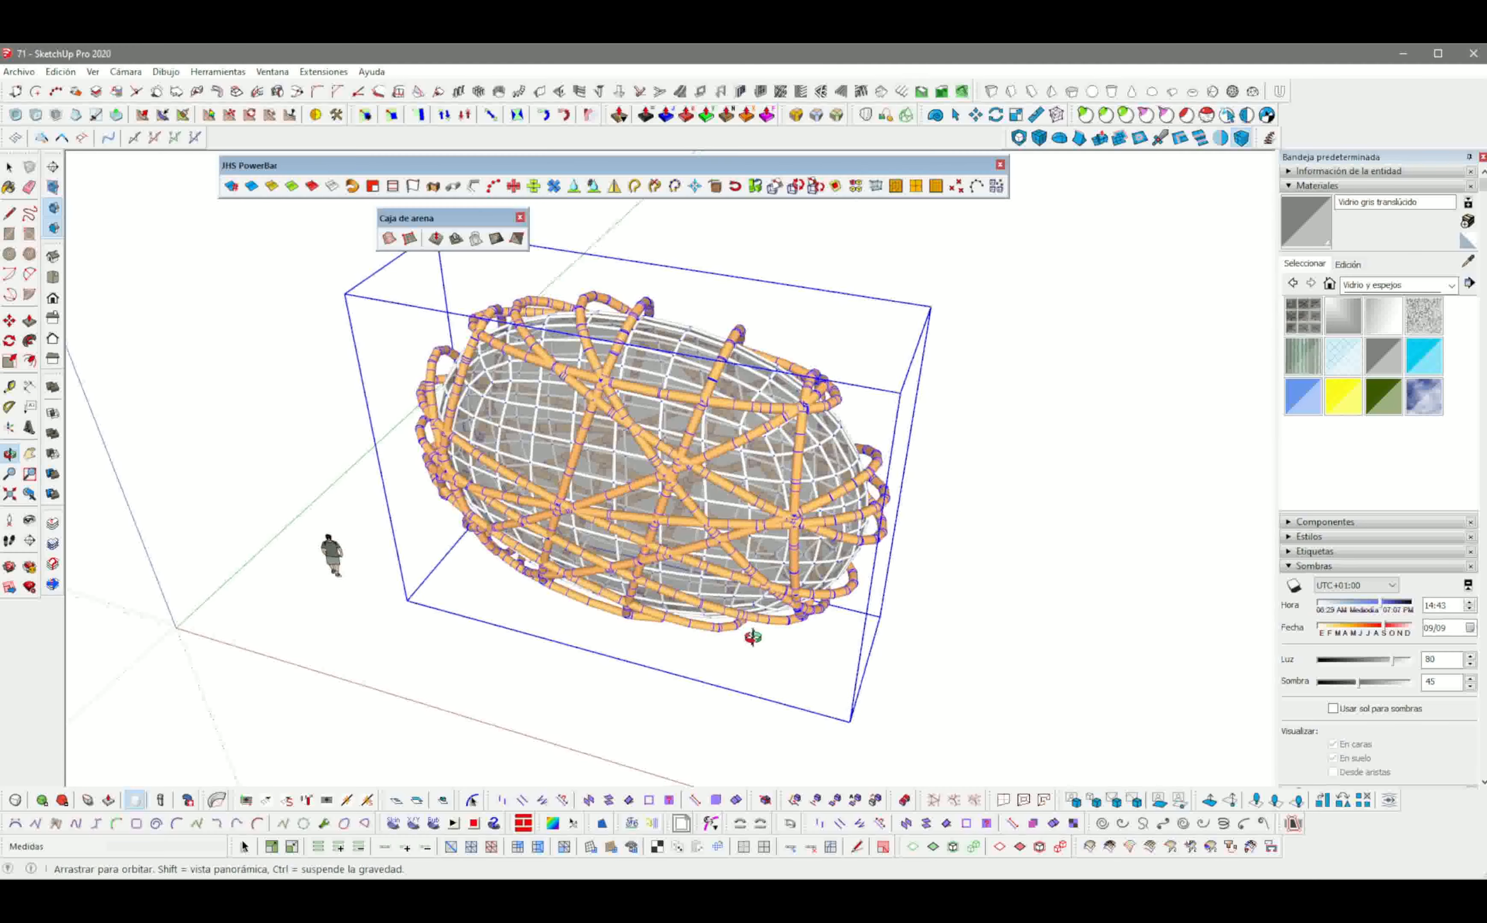
Step: Draw a ground rectangle of about 19.79 by 9.64 m around the pavilion in top view
click(53, 277)
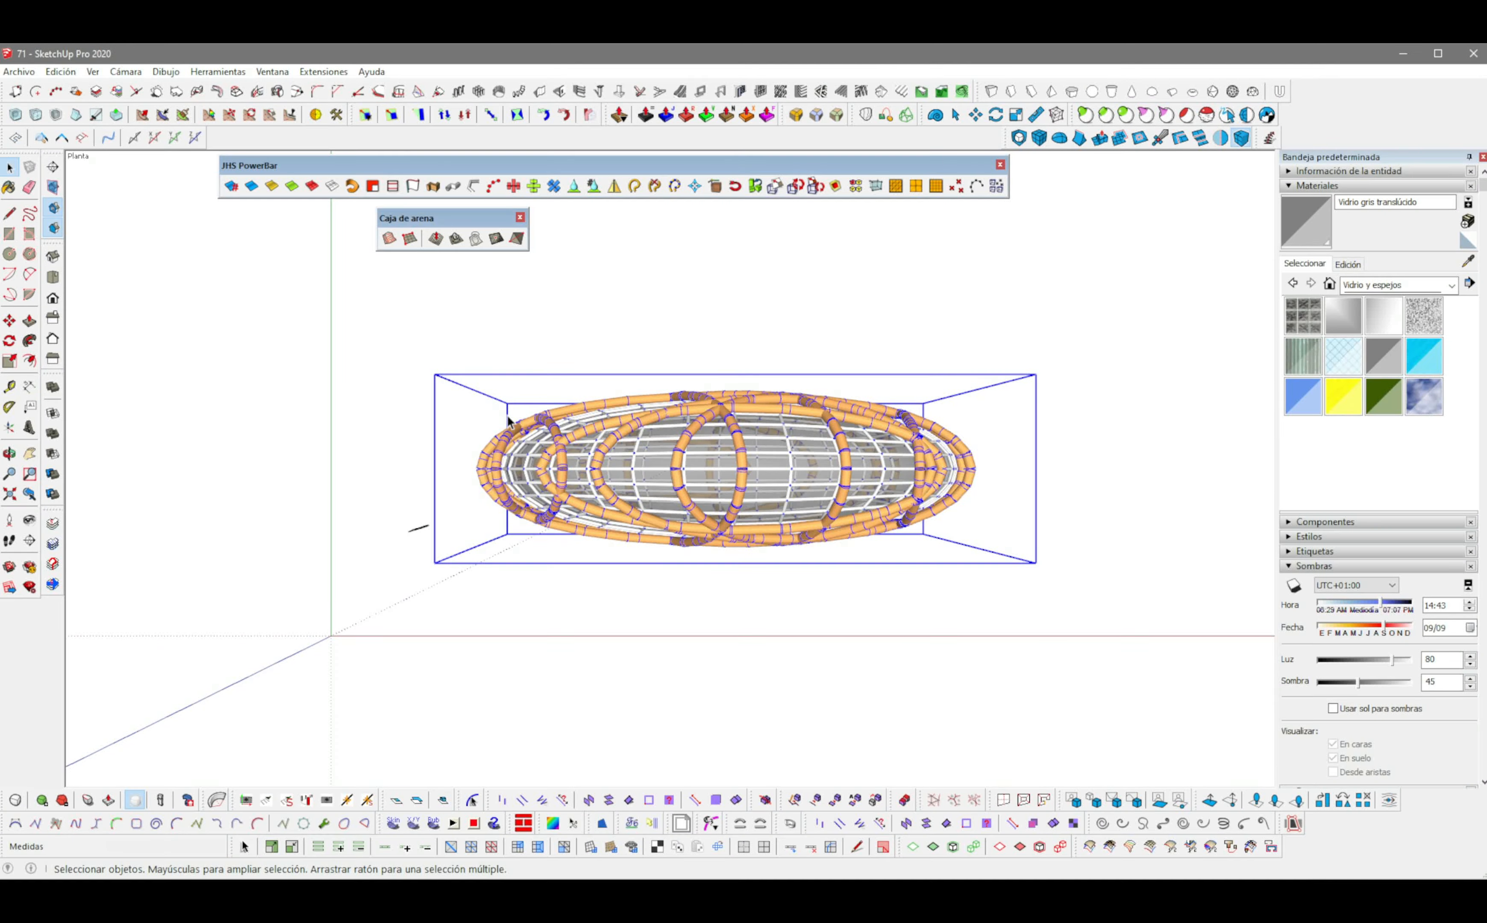
key(r)
click(428, 358)
click(980, 625)
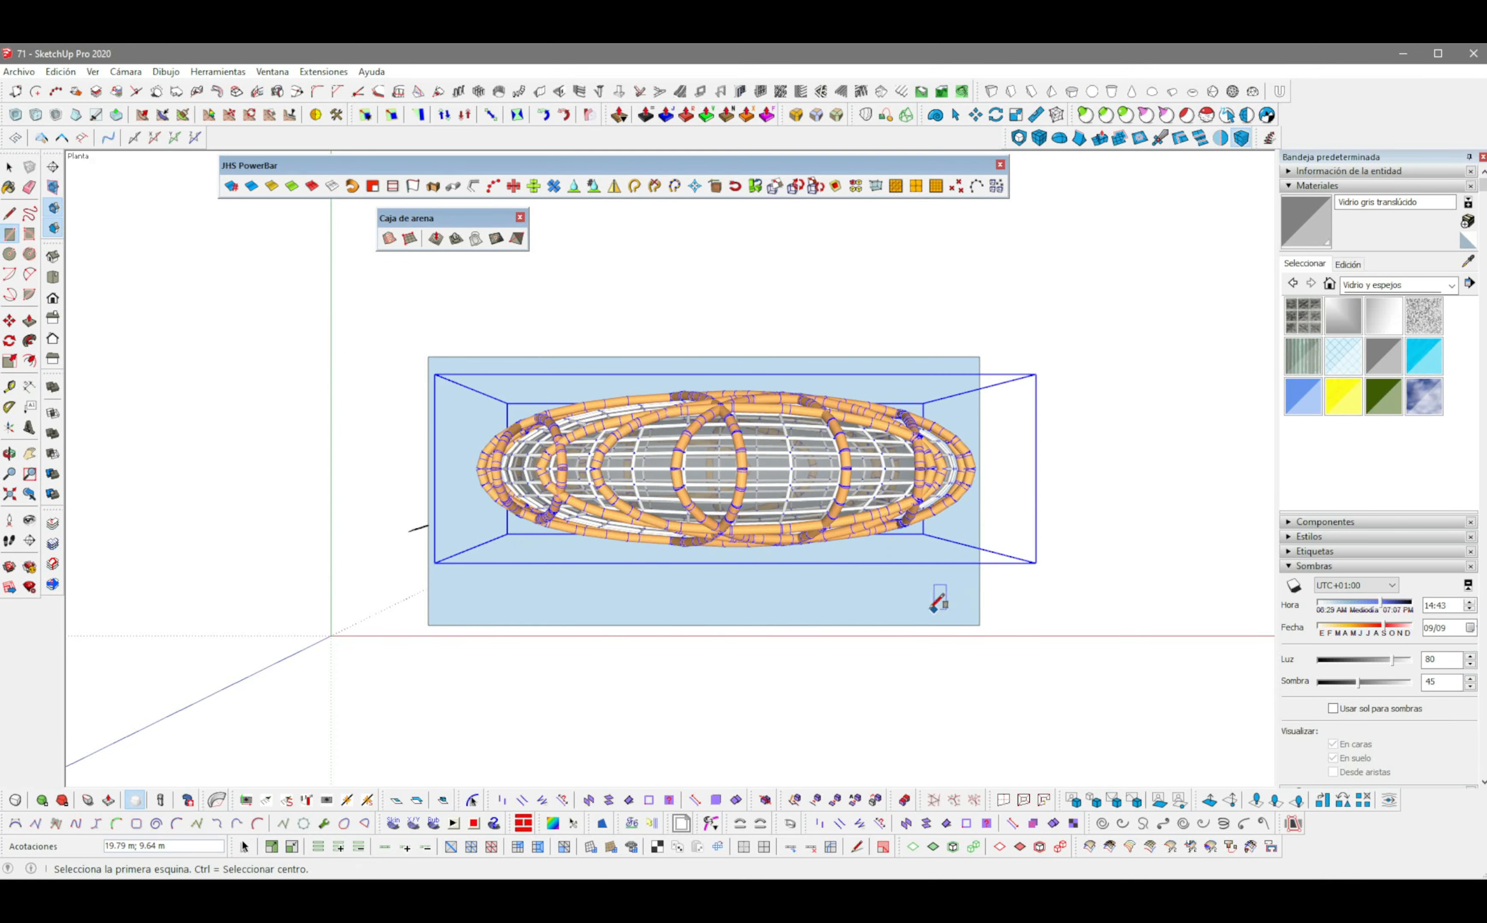
Step: Push/Pull the ground rectangle into a thin slab and make the slab a group
middle_drag(934, 608, 623, 508)
scroll(714, 589, up, 4)
key(p)
click(705, 571)
click(707, 576)
key(space)
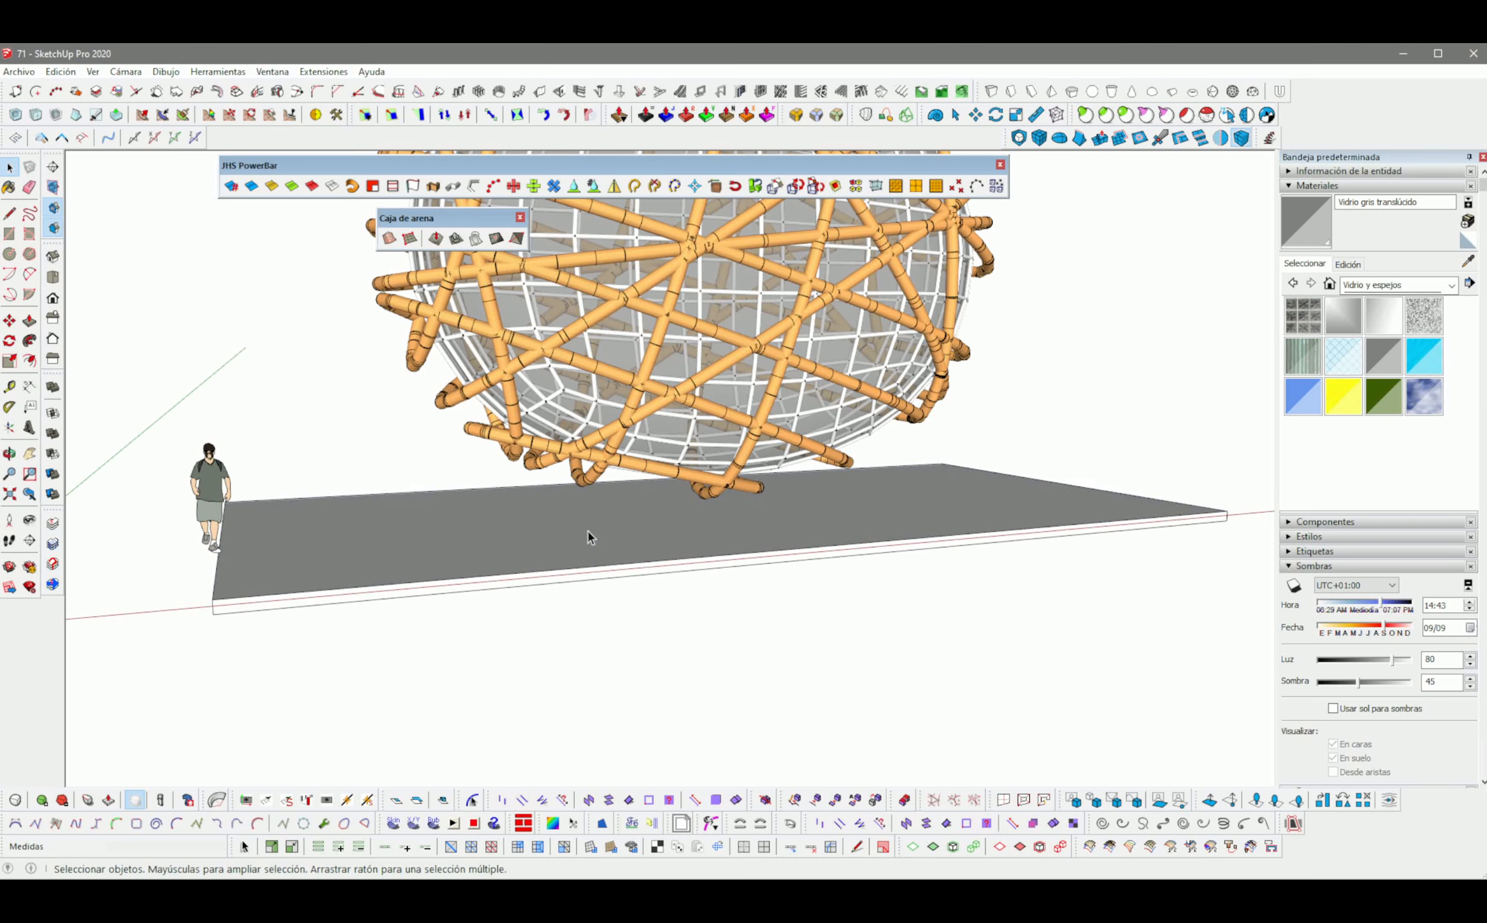
triple_click(588, 537)
right_click(588, 530)
click(641, 246)
middle_drag(650, 315, 780, 565)
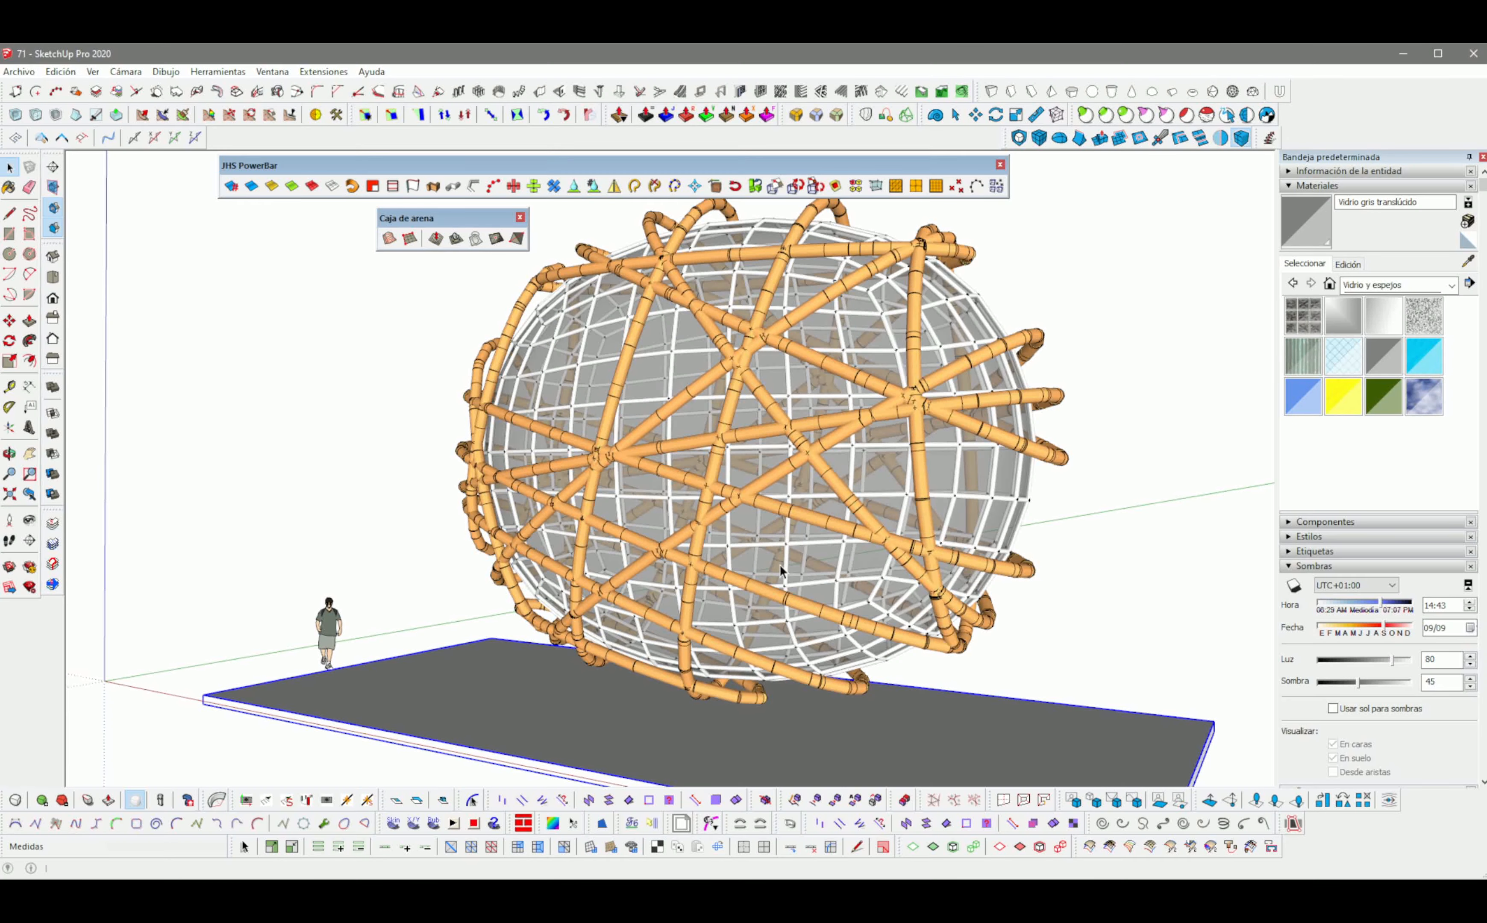
Step: Rotate the pavilion group about 13.5 degrees in front view so its lowest orange tube lies parallel to the base slab
key(b)
key(F2)
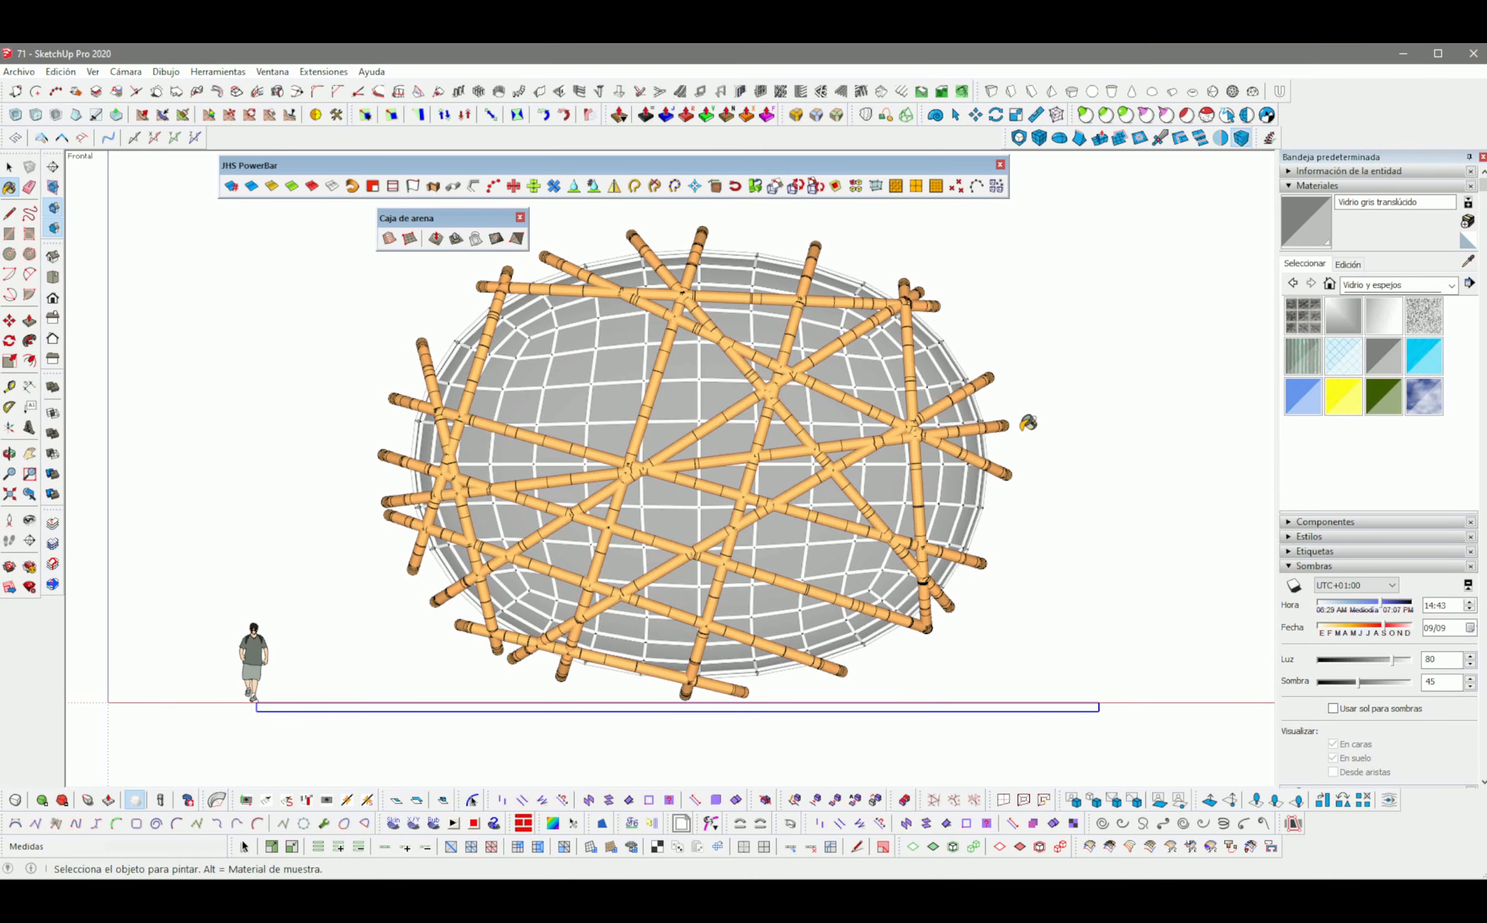
shift+middle_drag(756, 472, 727, 507)
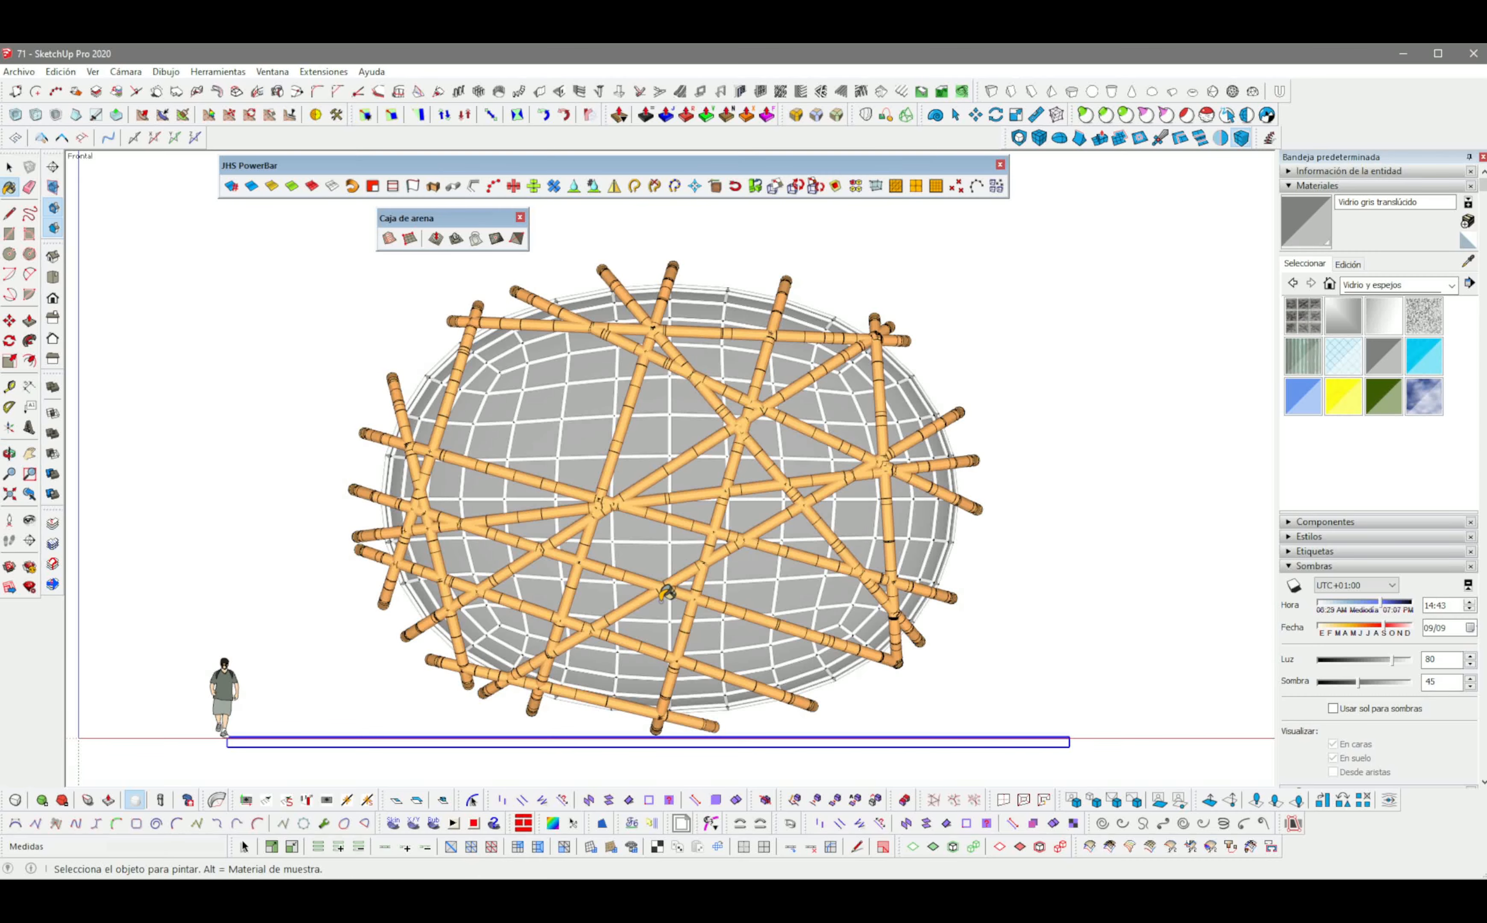
key(space)
click(681, 543)
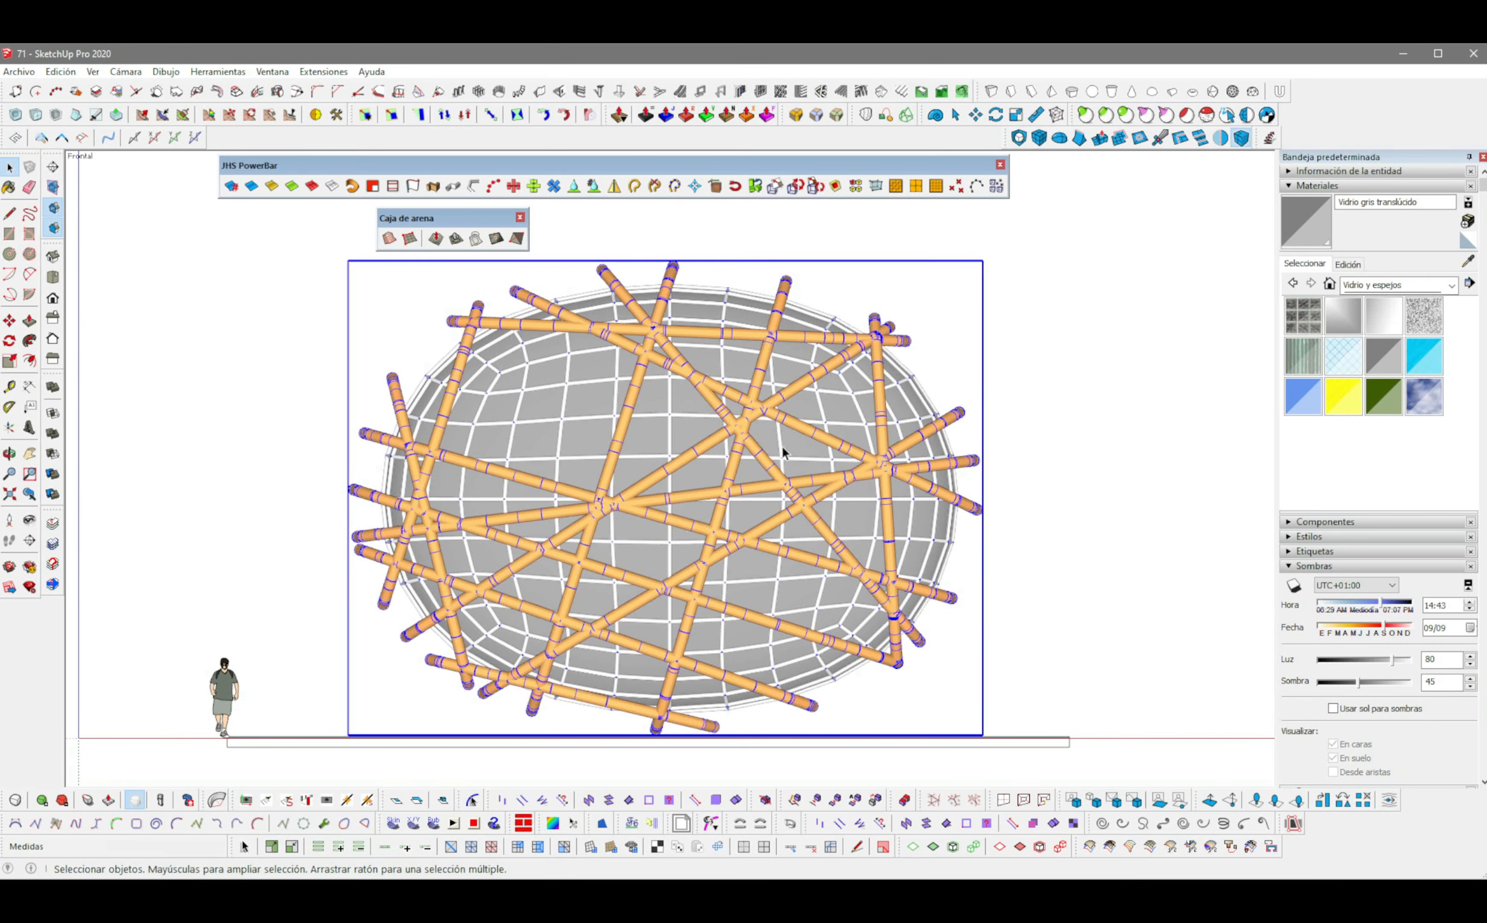
key(q)
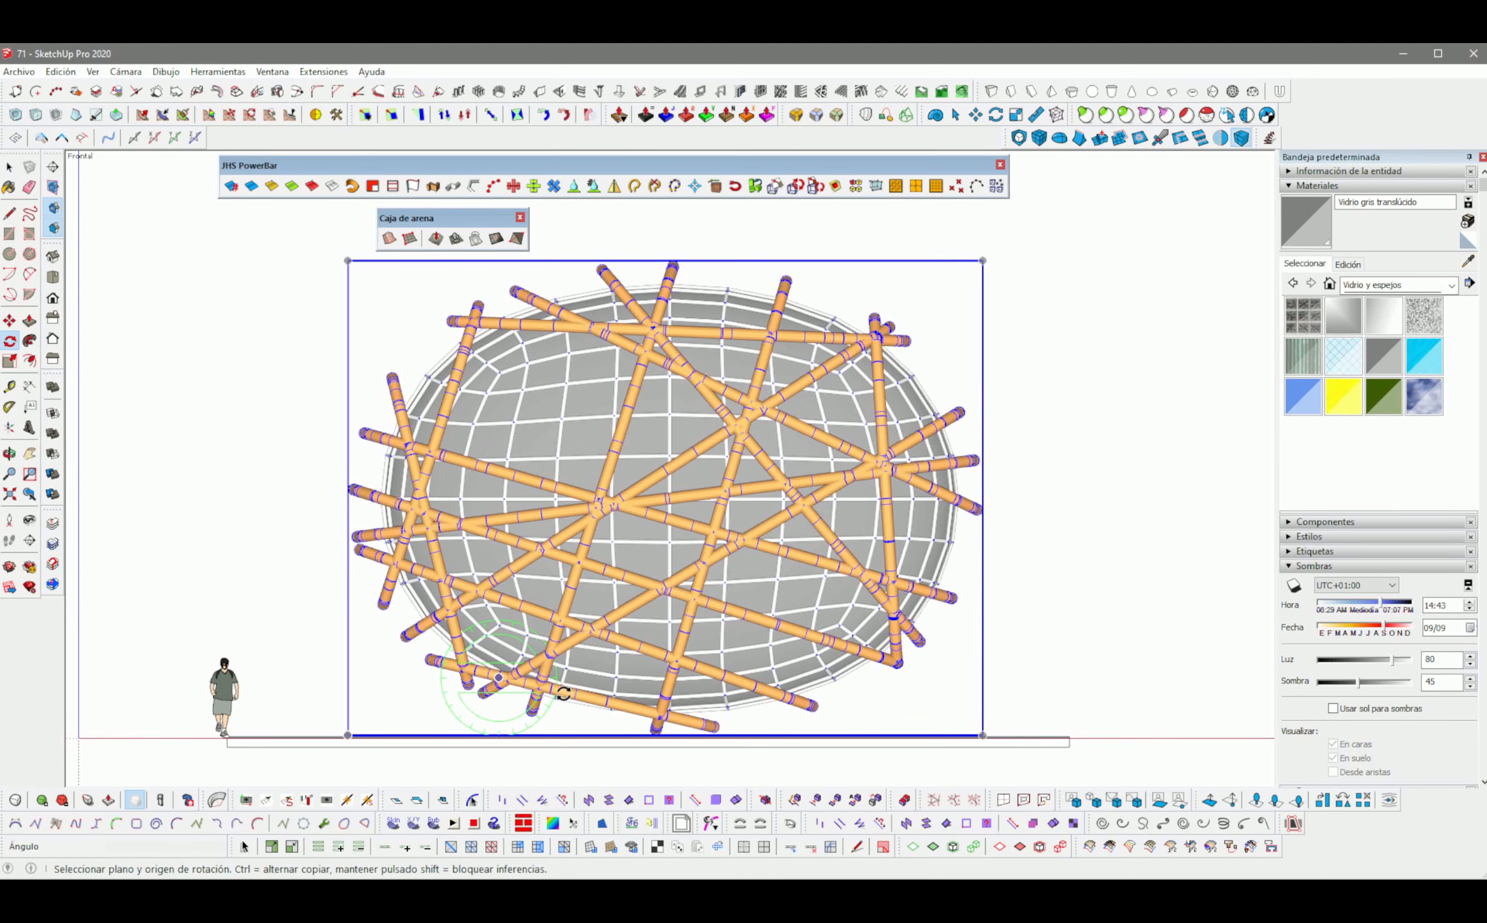
drag(575, 692, 728, 731)
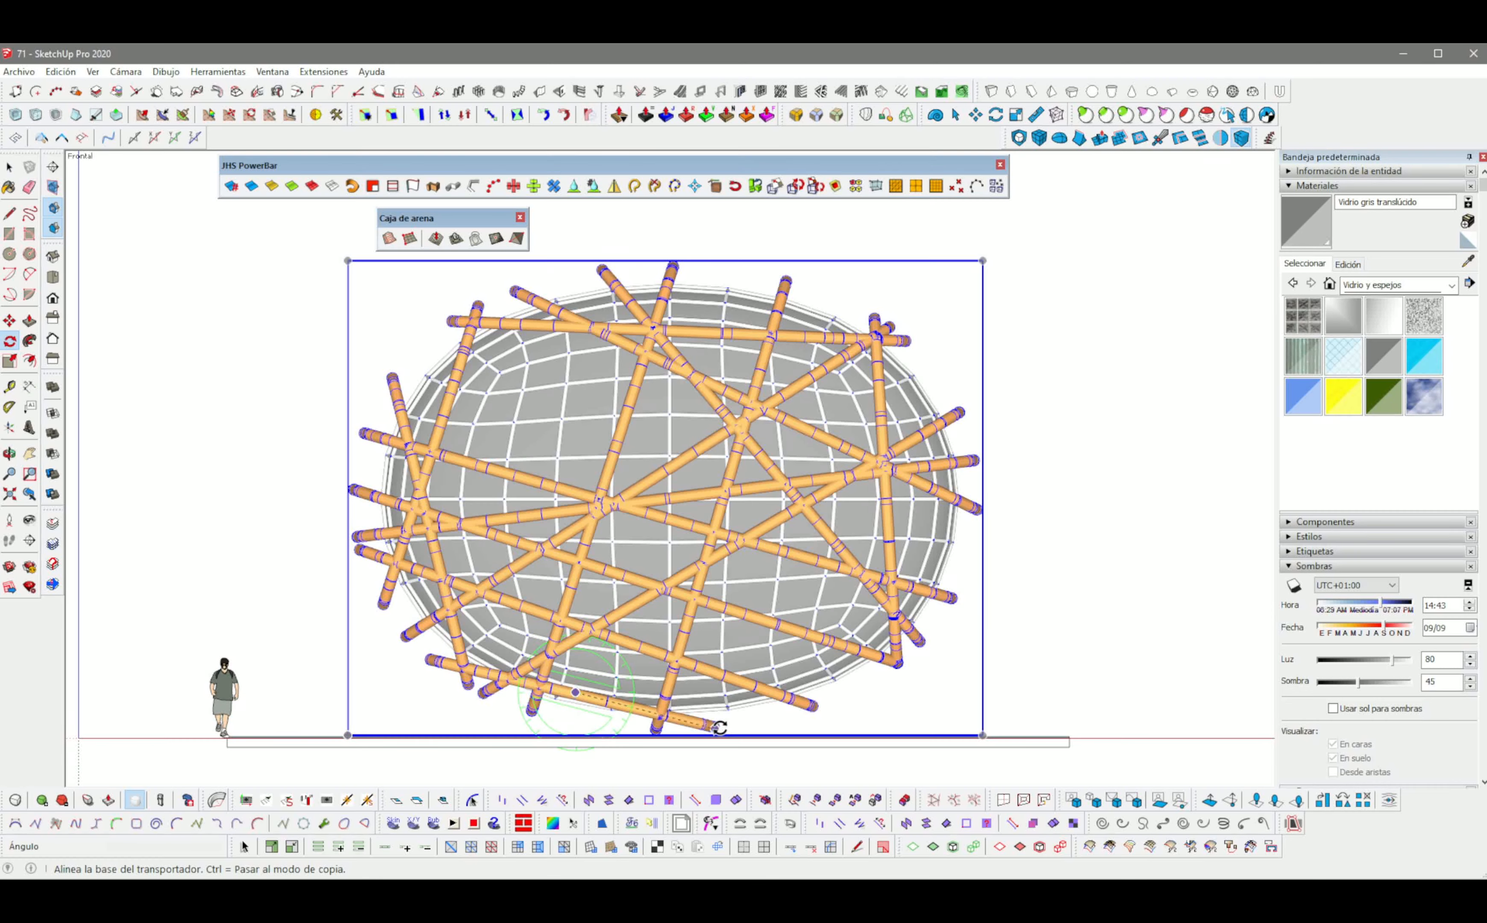
click(801, 747)
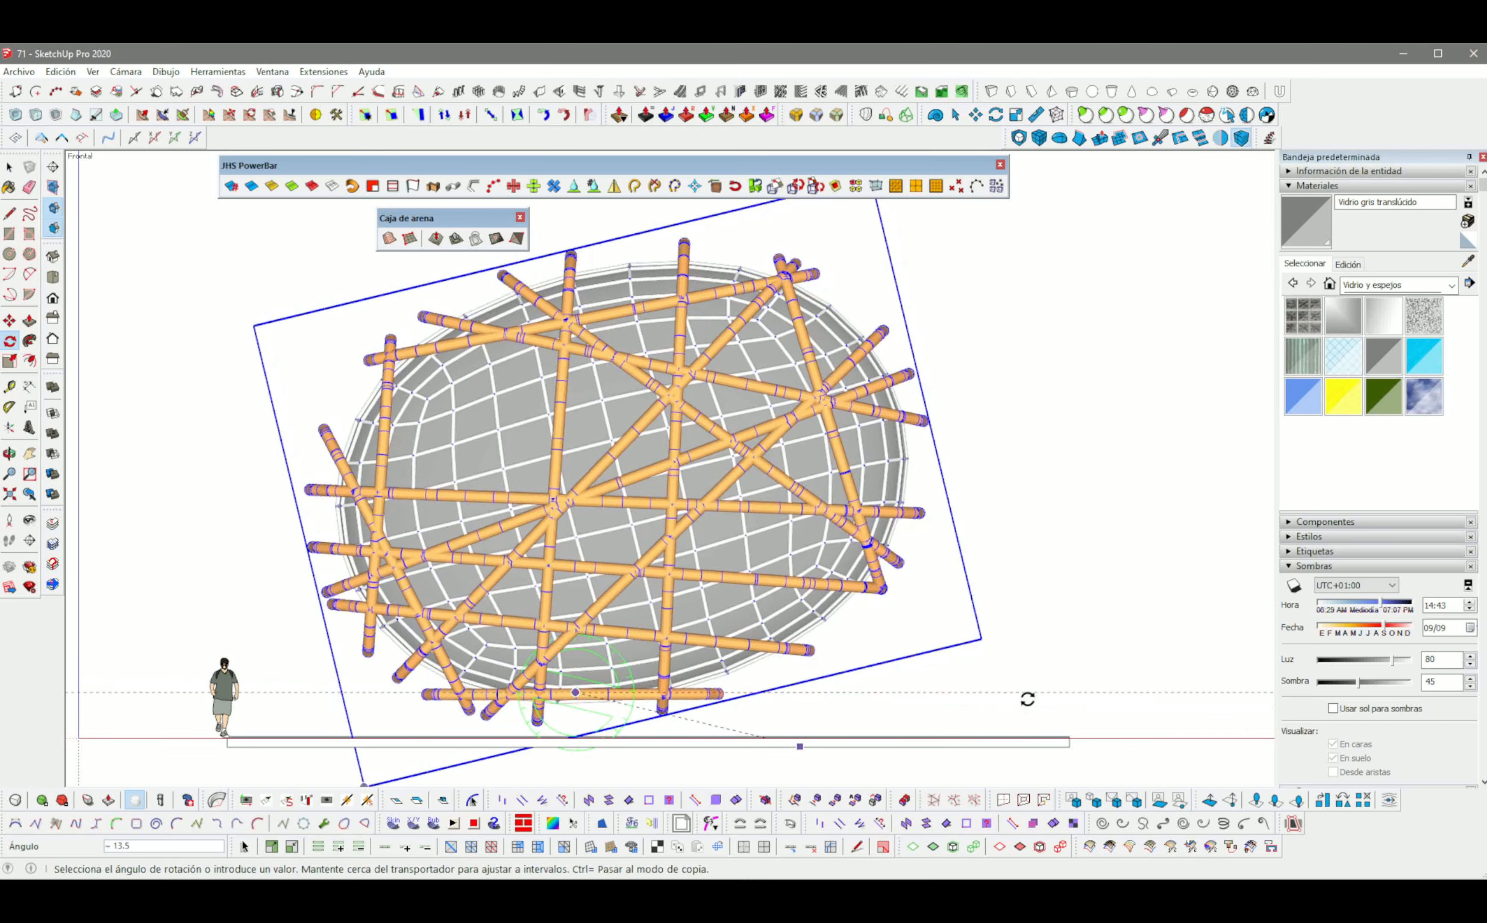
click(1028, 686)
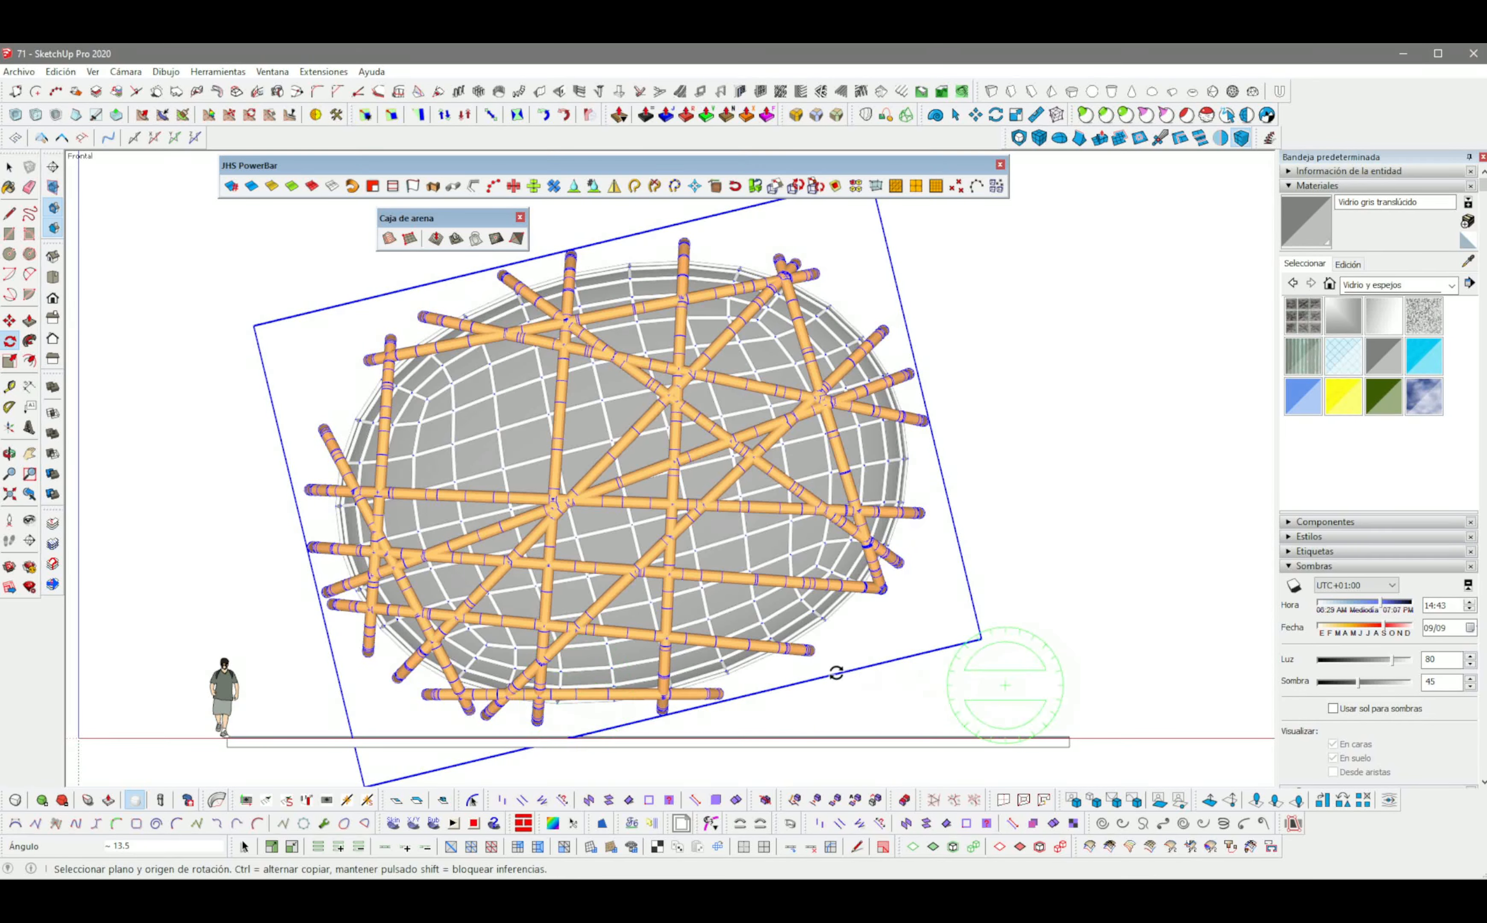
Step: Lower the tilted pavilion group until its lowest horizontal orange tube rests on the base slab
key(m)
click(1021, 492)
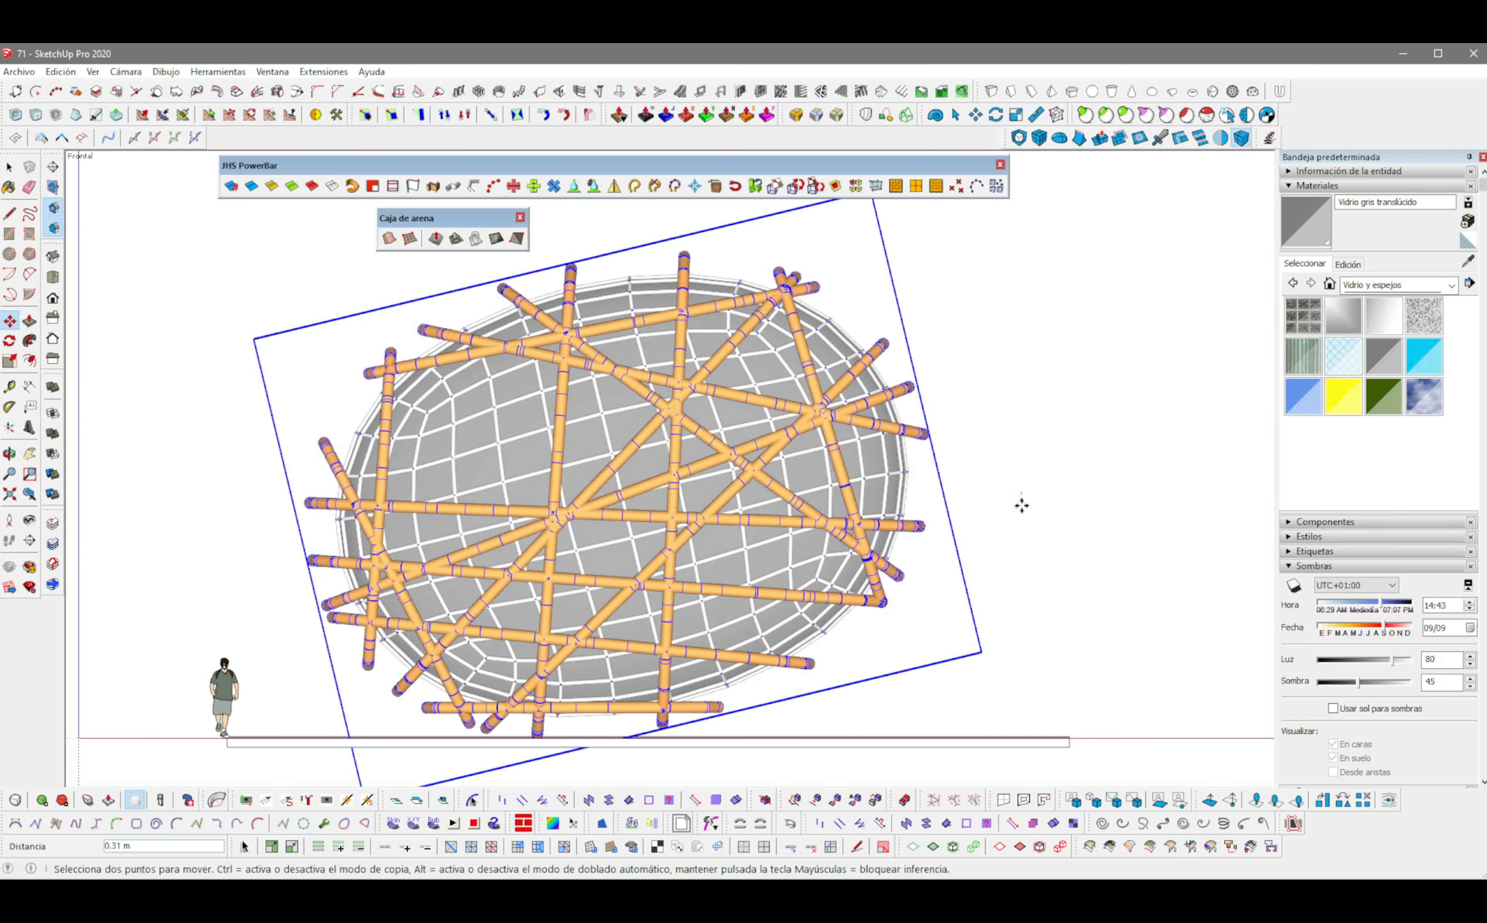
click(1018, 529)
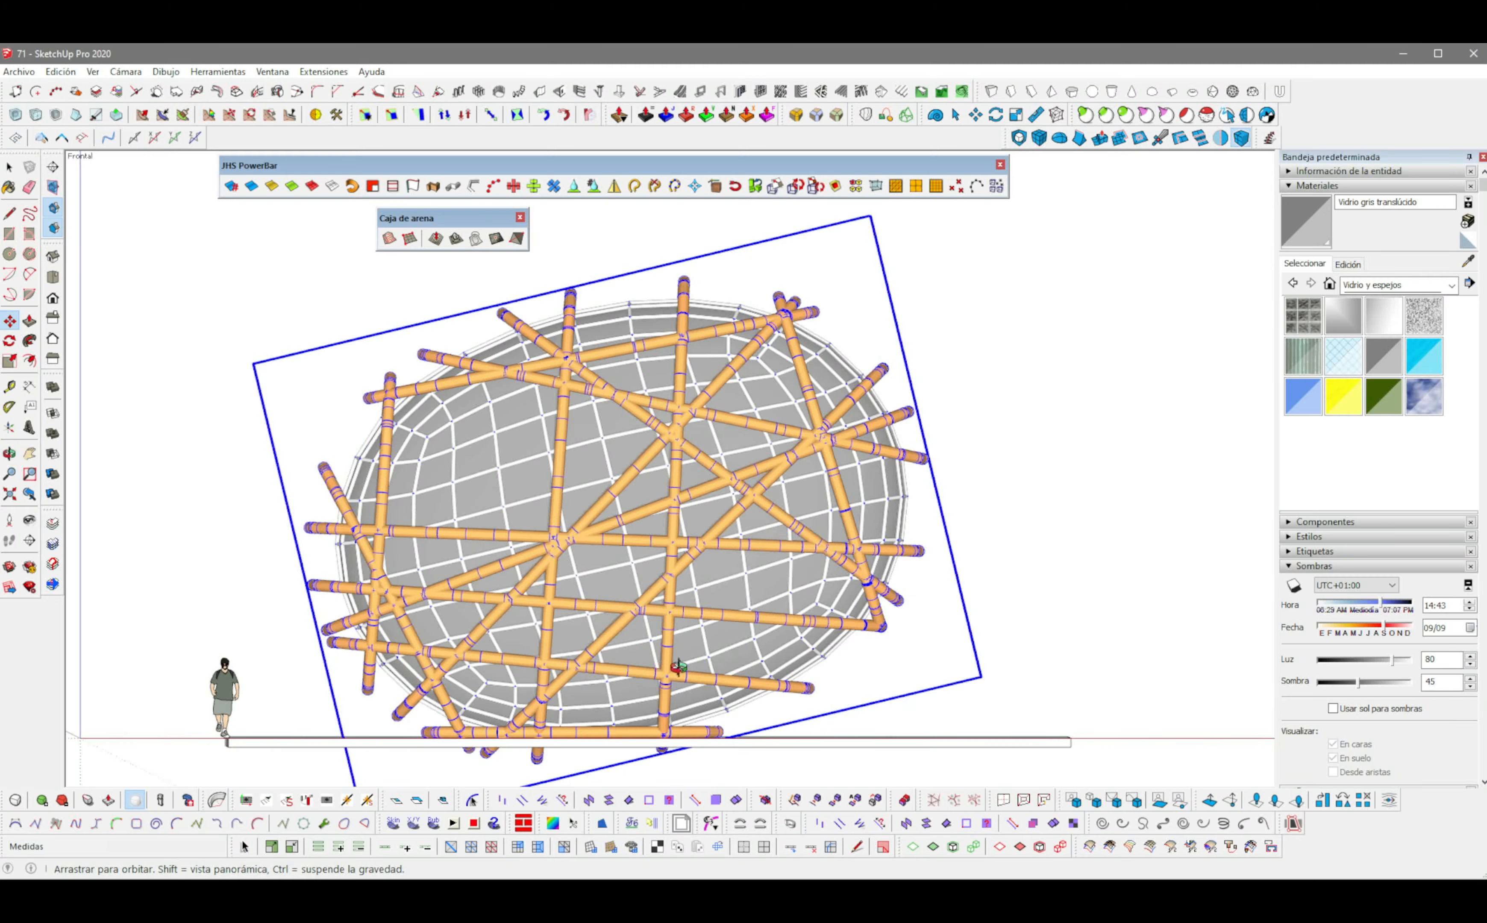
Step: Thicken the base slab by extruding its underside downward past the protruding tube ends, and exit the group
middle_drag(677, 667, 736, 629)
key(space)
click(770, 729)
double_click(770, 728)
key(p)
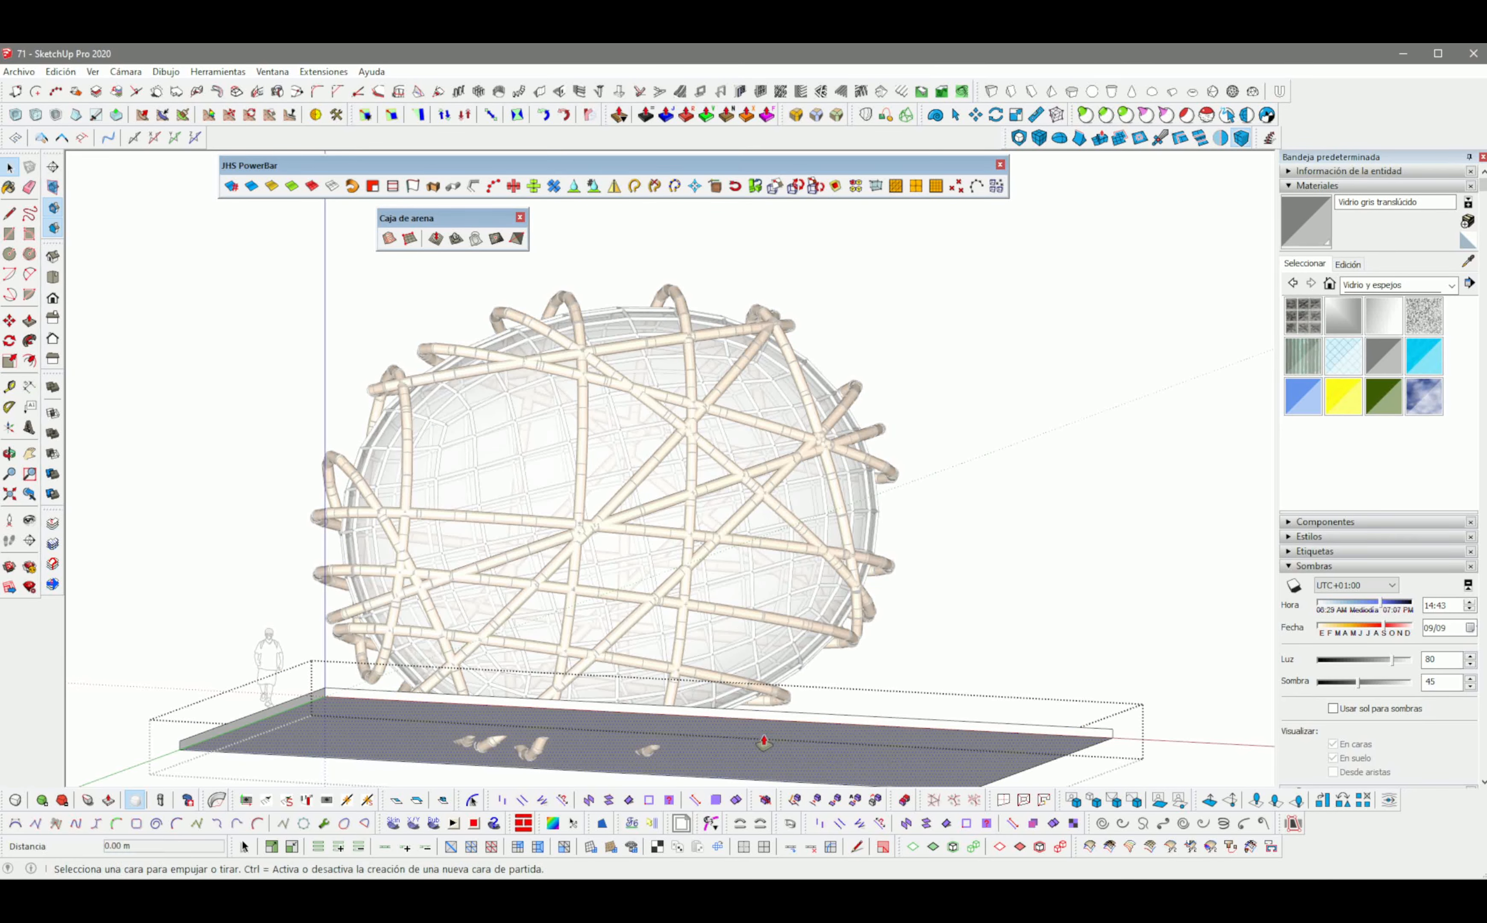
click(767, 731)
click(764, 760)
key(space)
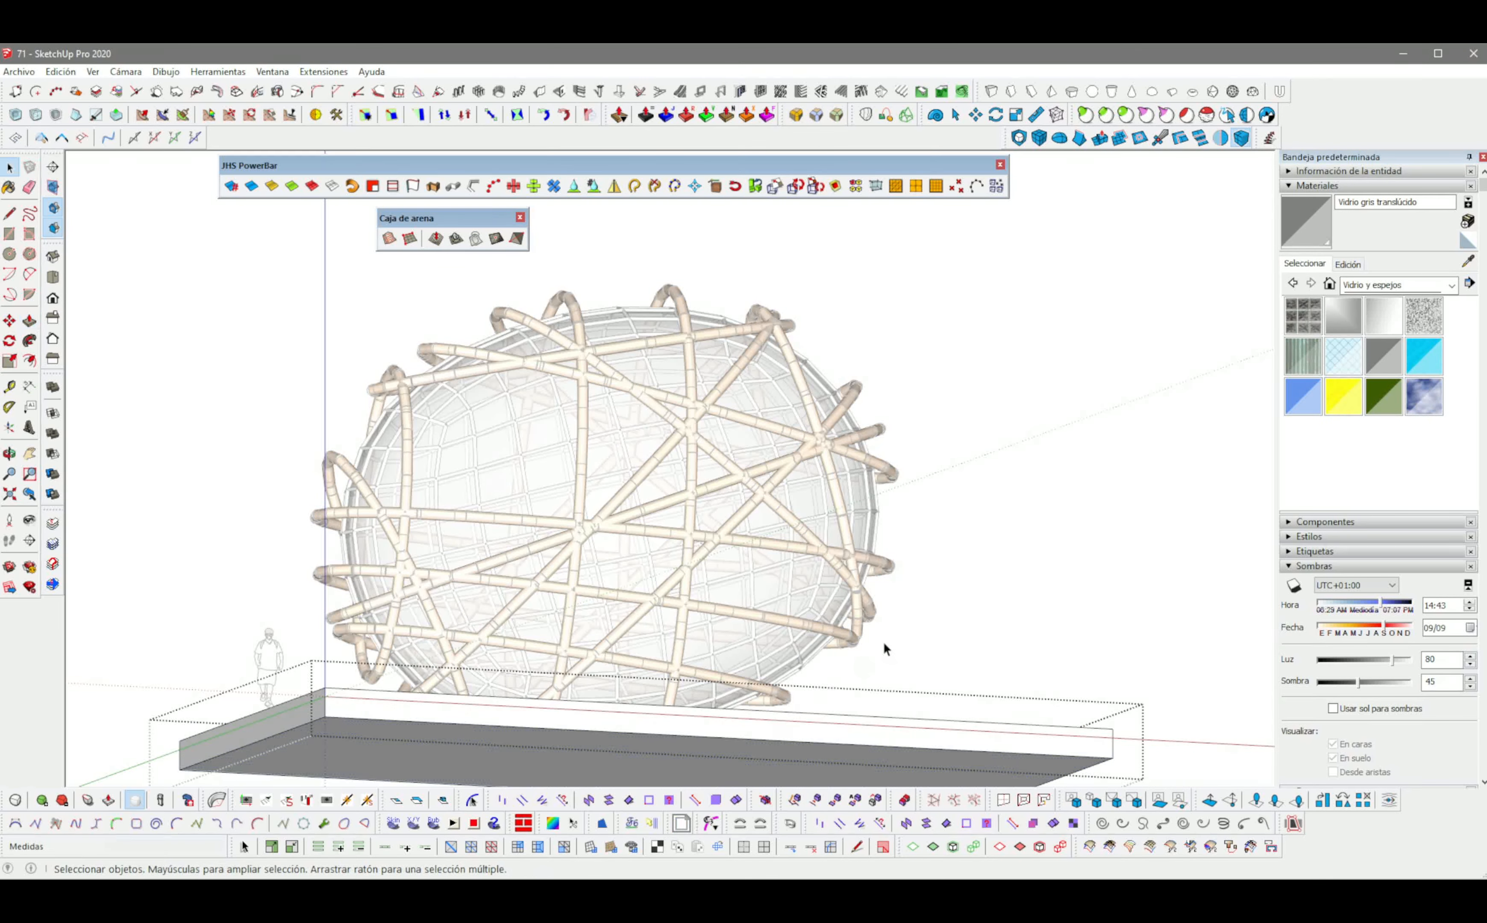
click(923, 587)
Step: Move the scale figure along the base slab to stand in front of the pavilion
middle_drag(915, 590, 441, 728)
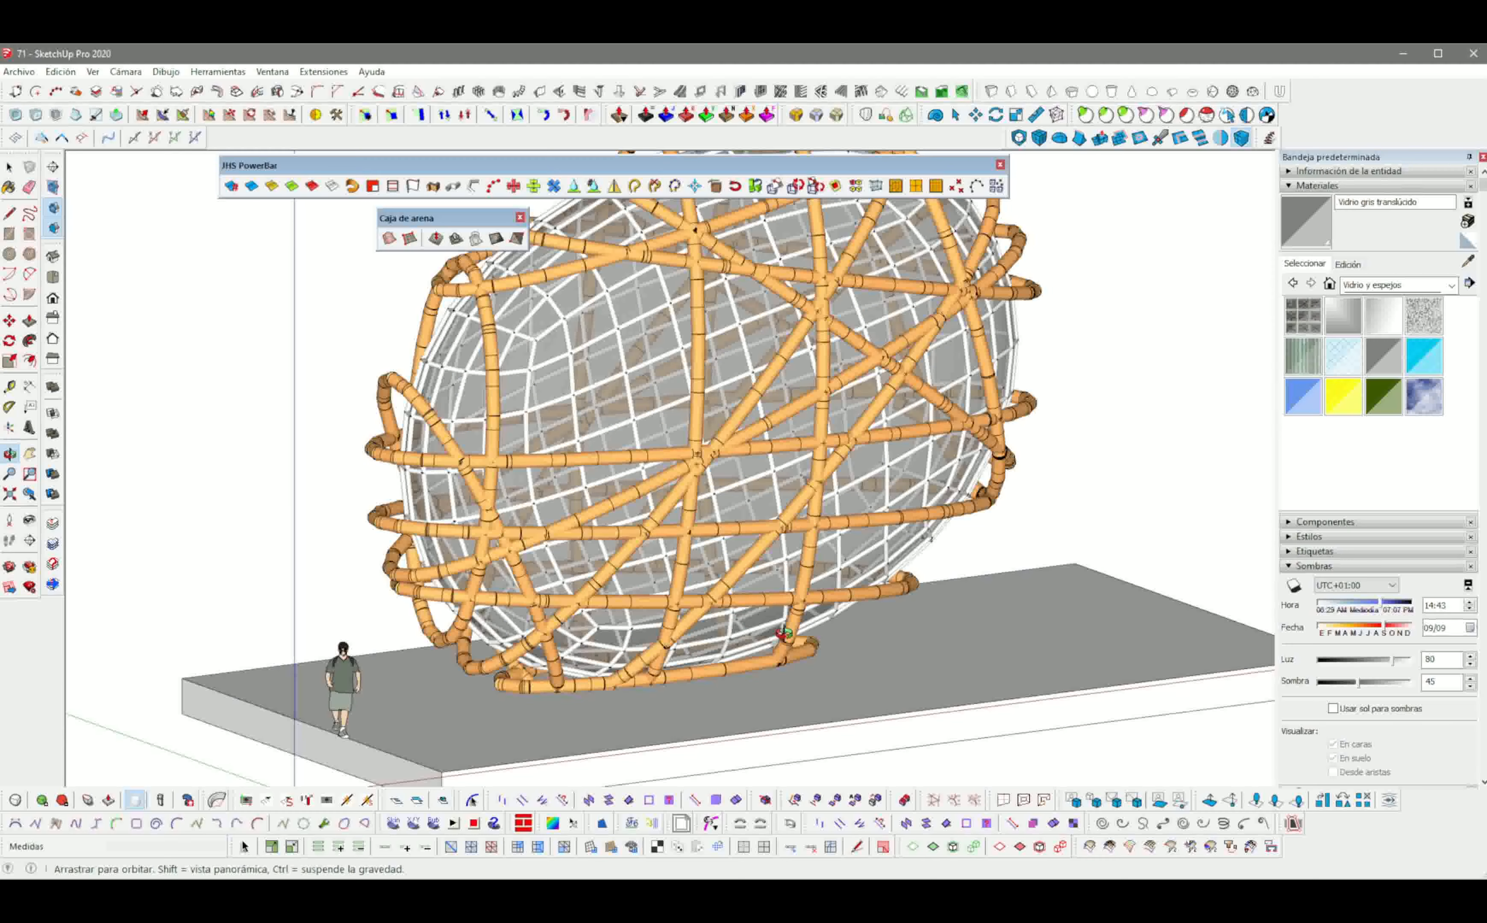
scroll(442, 728, up, 3)
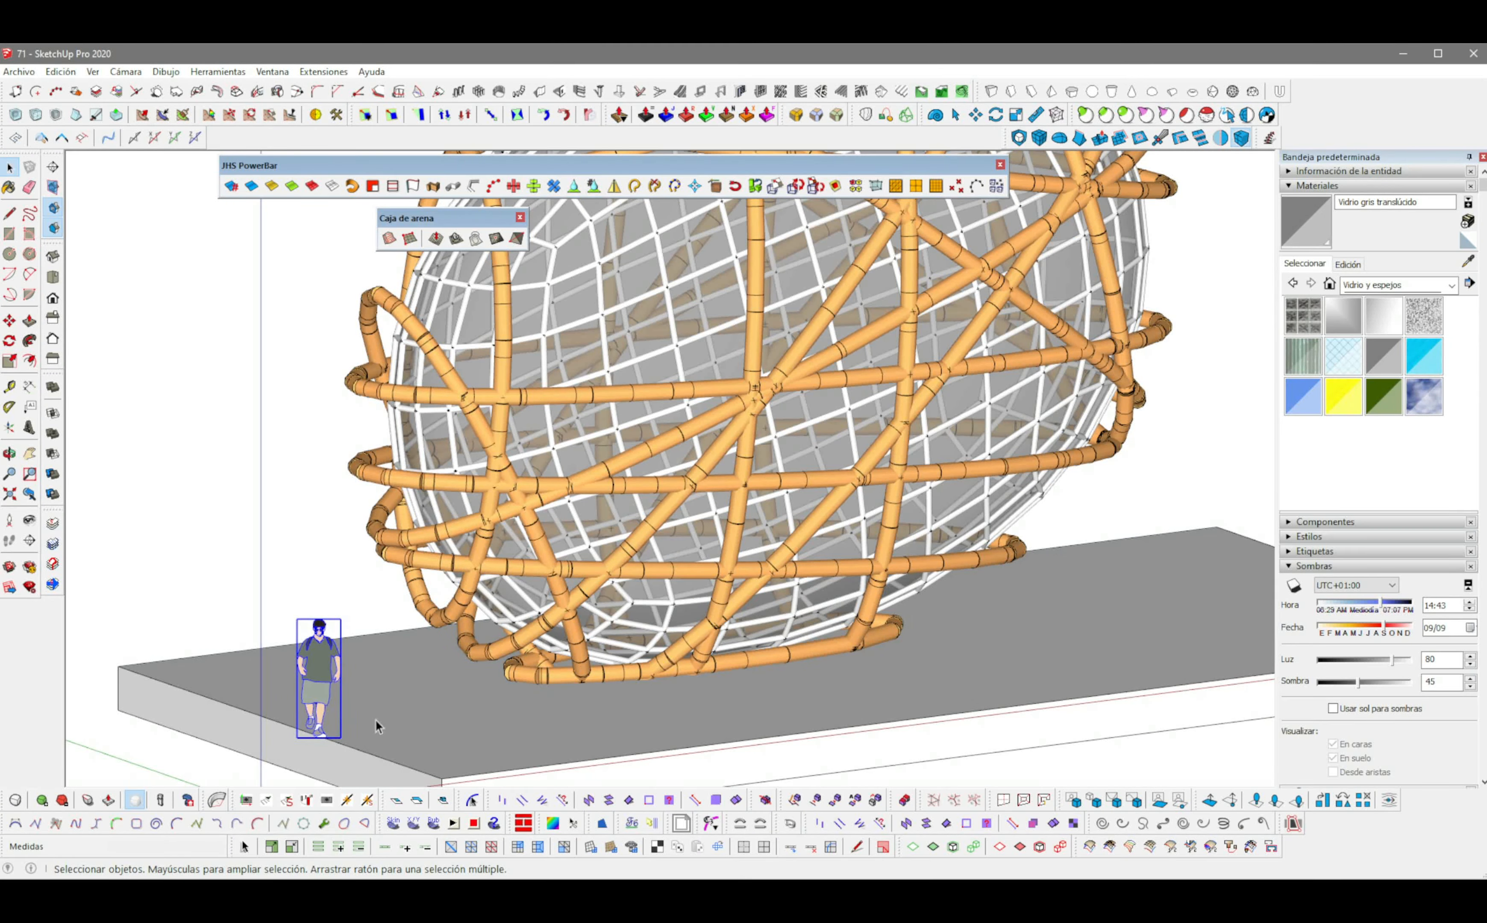
key(m)
click(398, 733)
click(590, 736)
key(space)
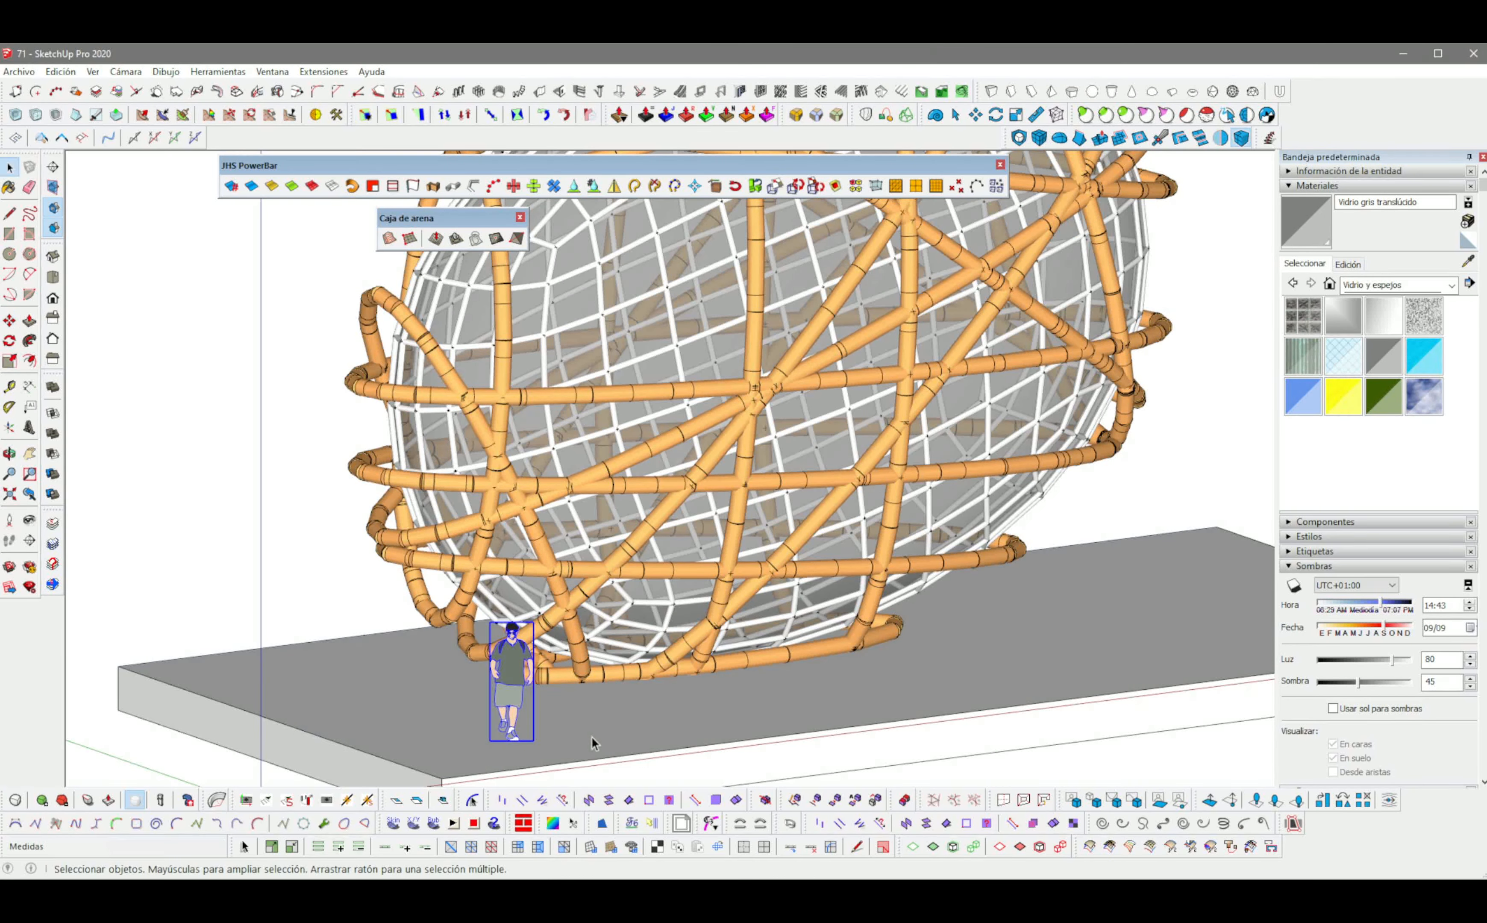
Step: Open the pavilion group and paint the white tube grid of the glazed shell with the dark crimson Color L11
key(F4)
key(v)
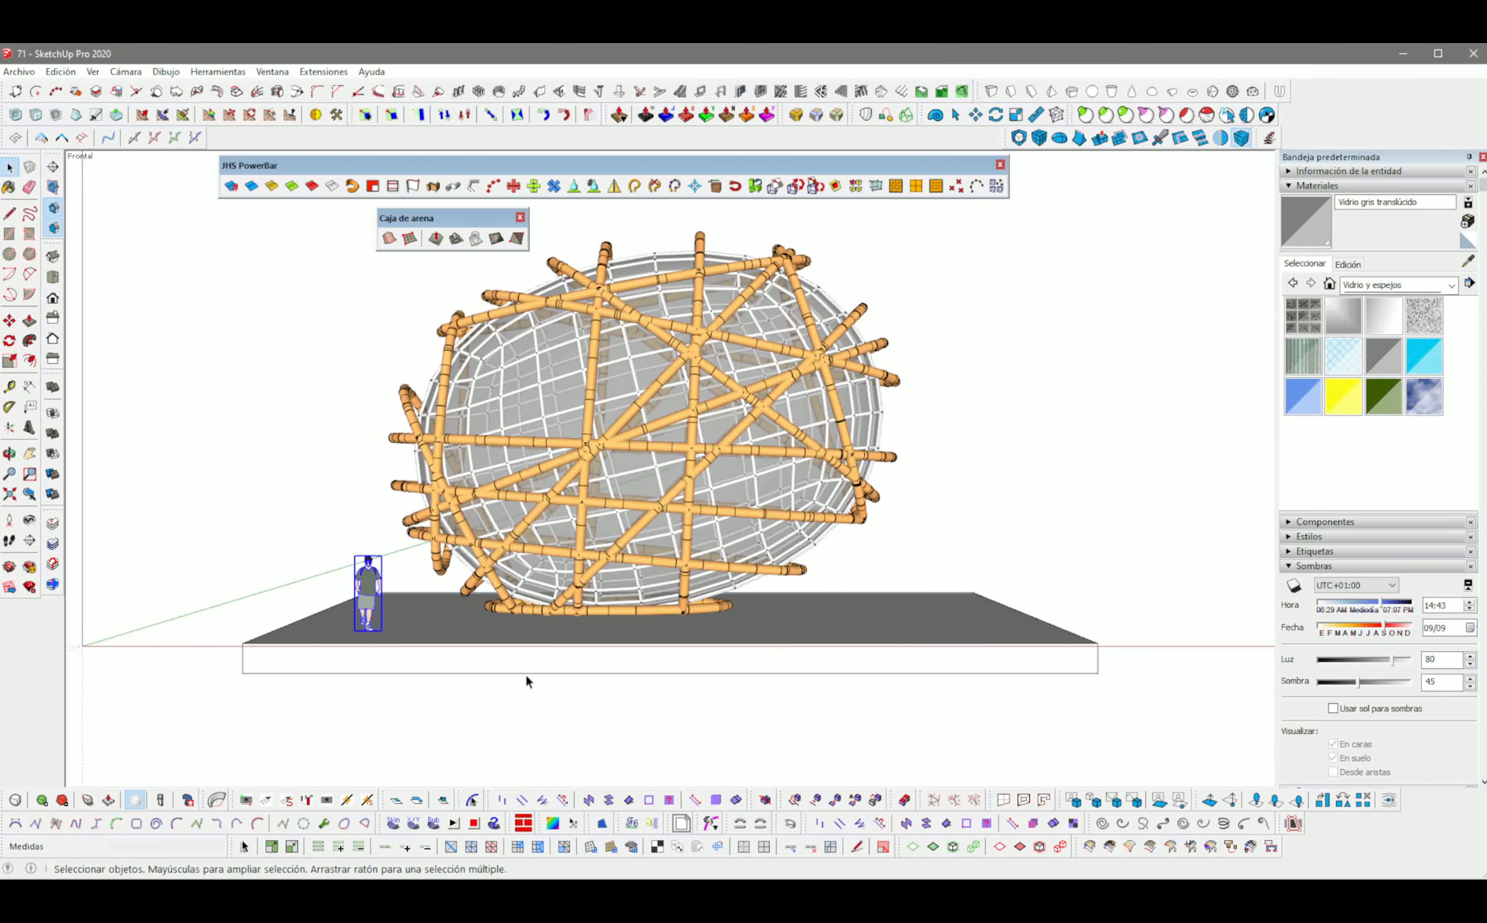
middle_drag(526, 681, 574, 592)
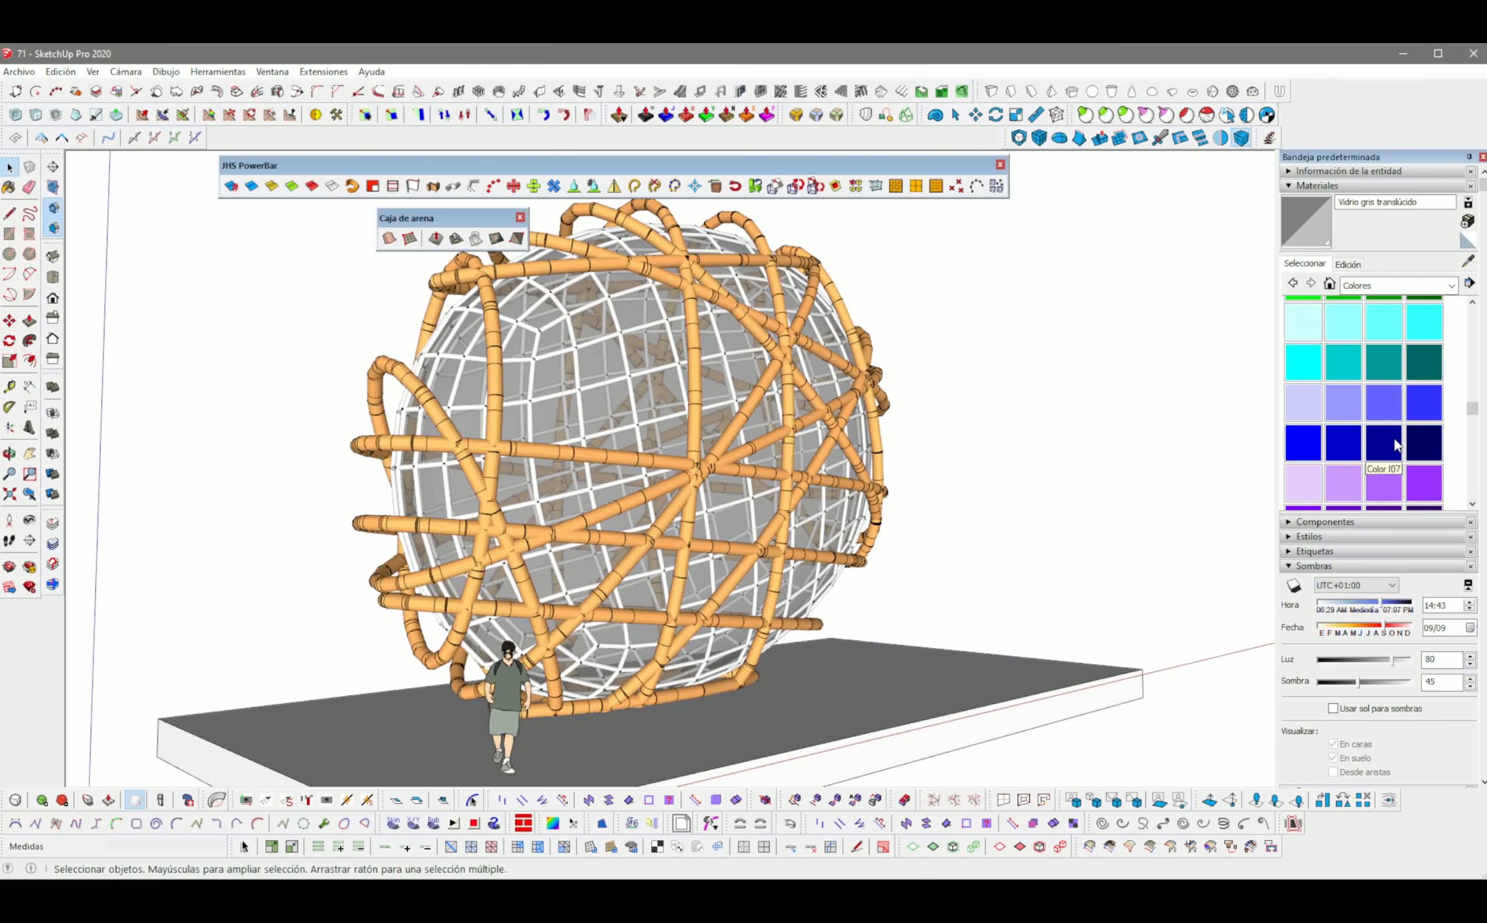
scroll(1395, 444, down, 3)
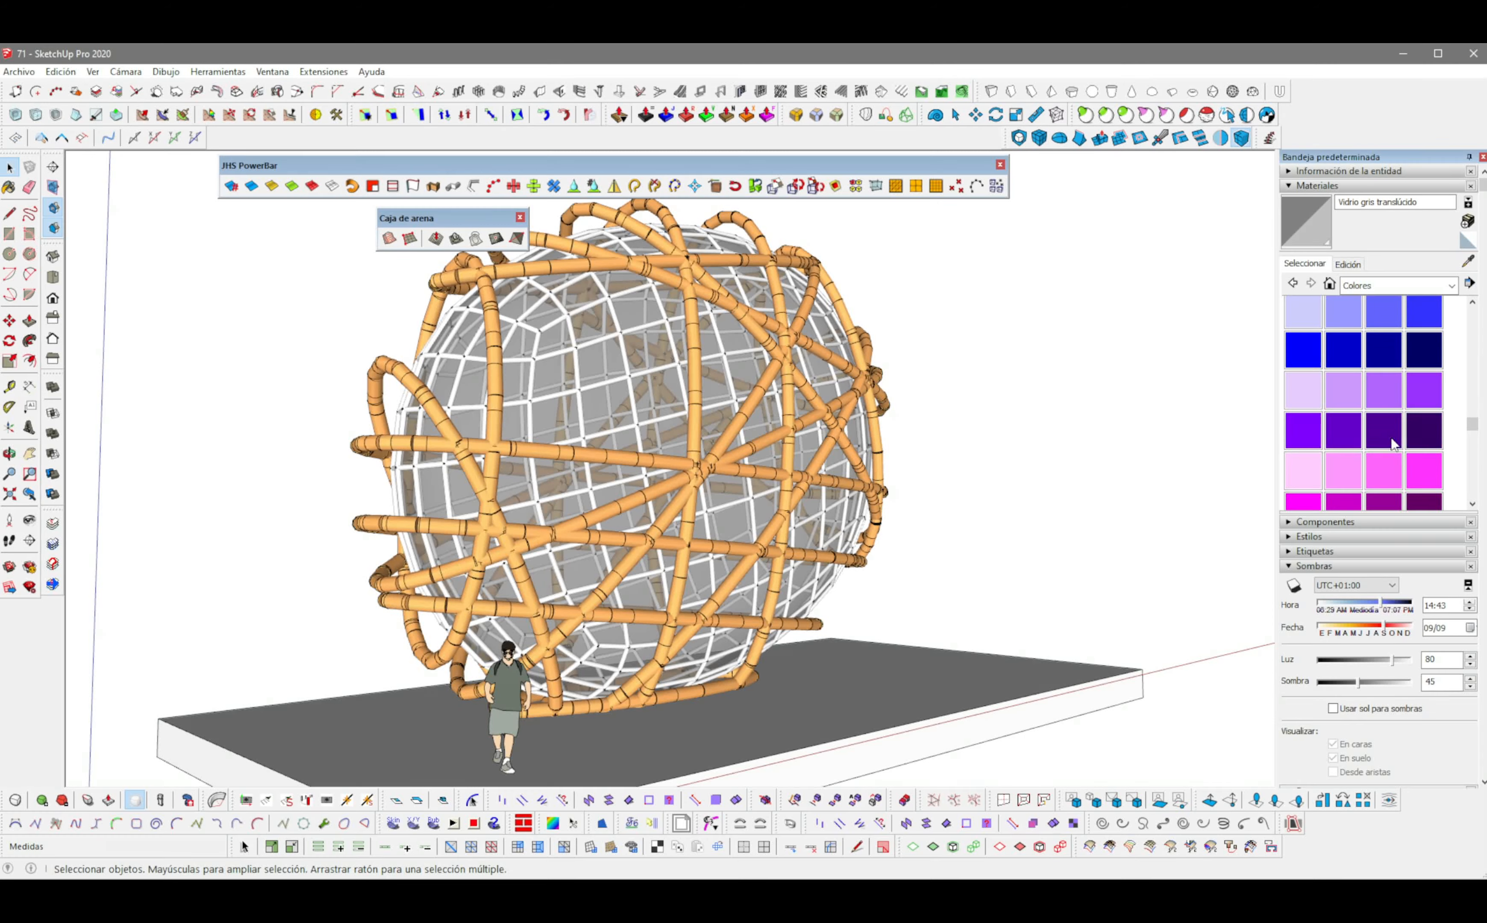
scroll(1390, 437, down, 3)
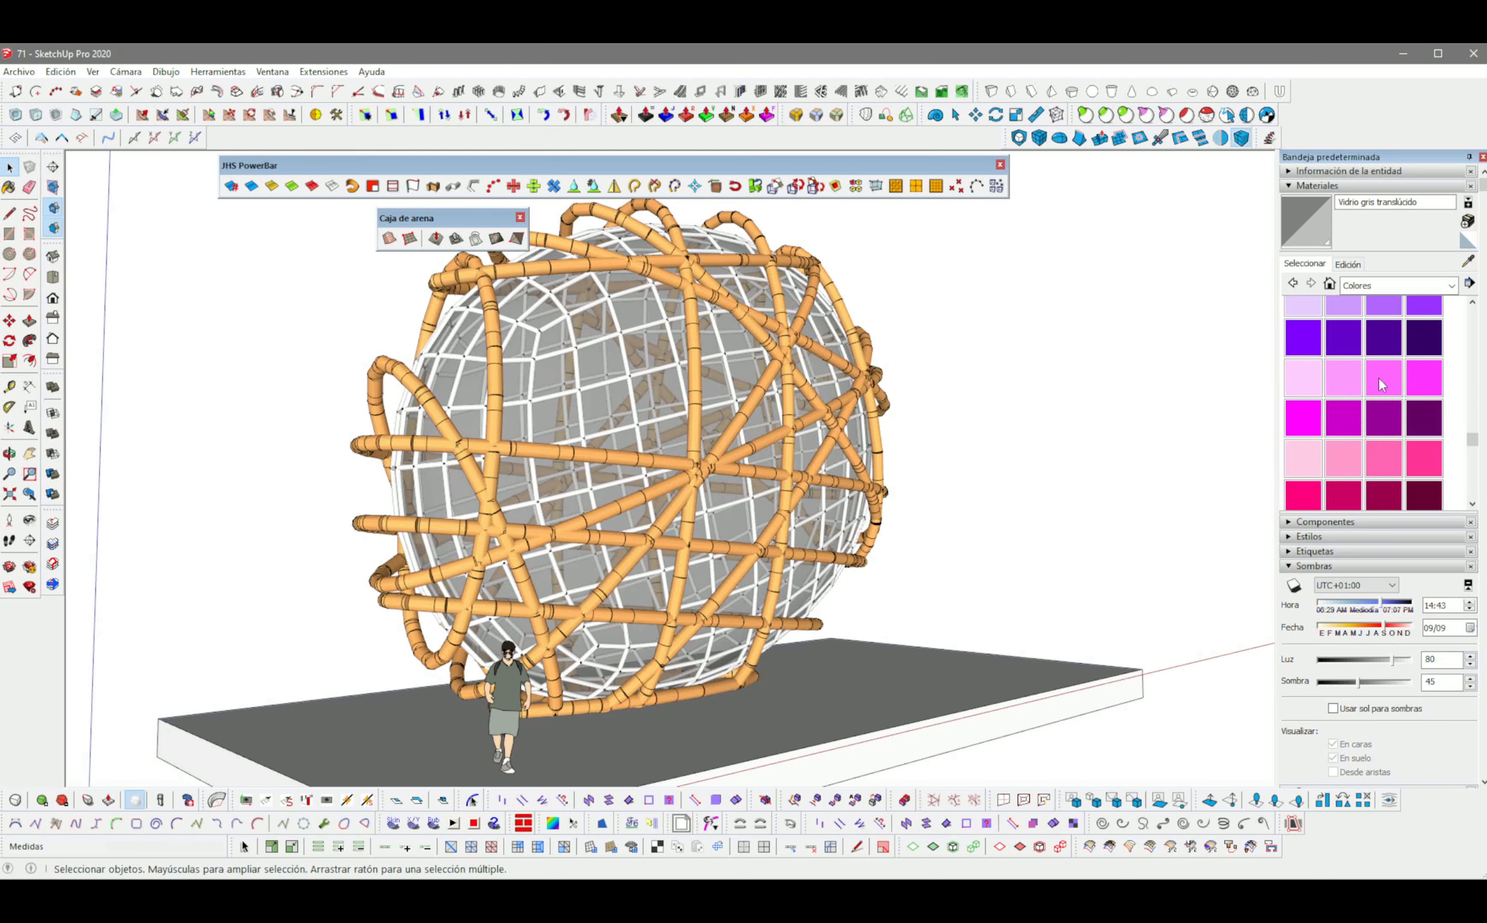
scroll(1404, 373, down, 3)
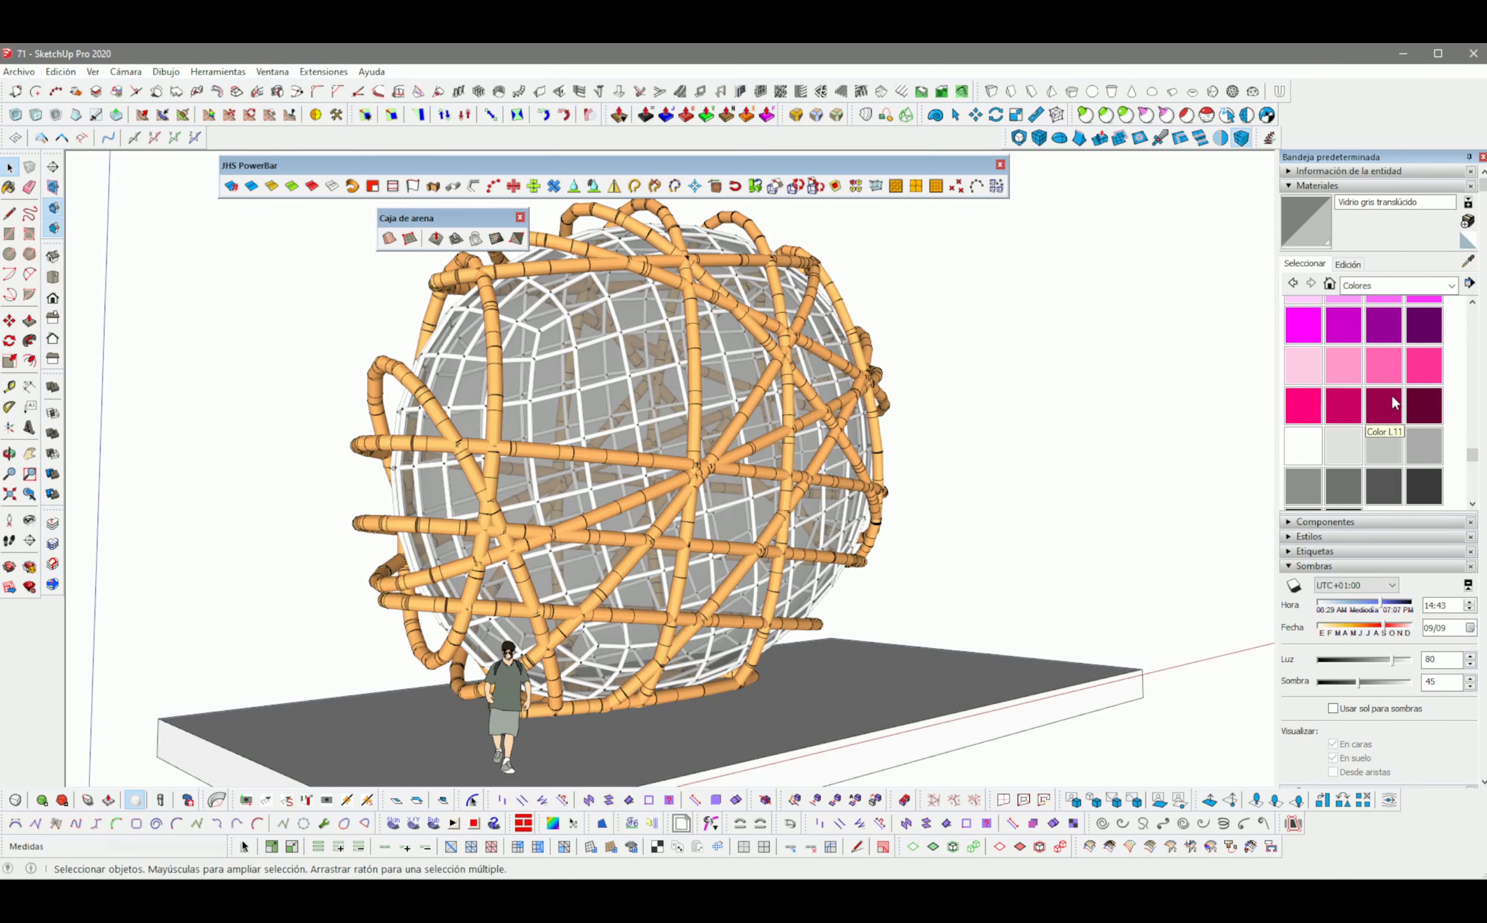
click(1377, 406)
key(space)
click(623, 385)
double_click(624, 383)
click(623, 384)
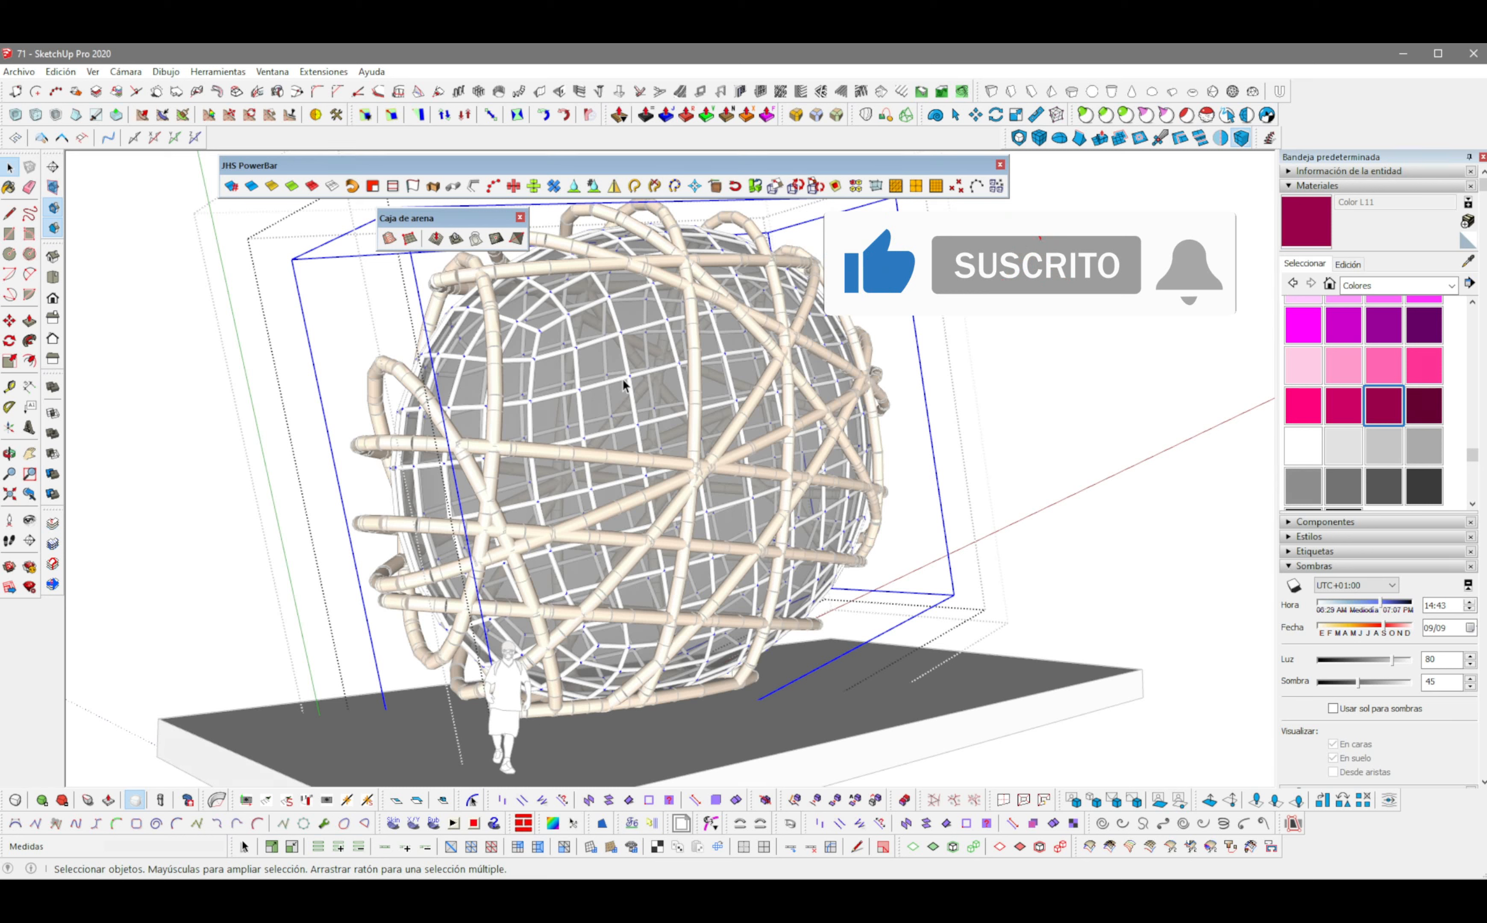
key(b)
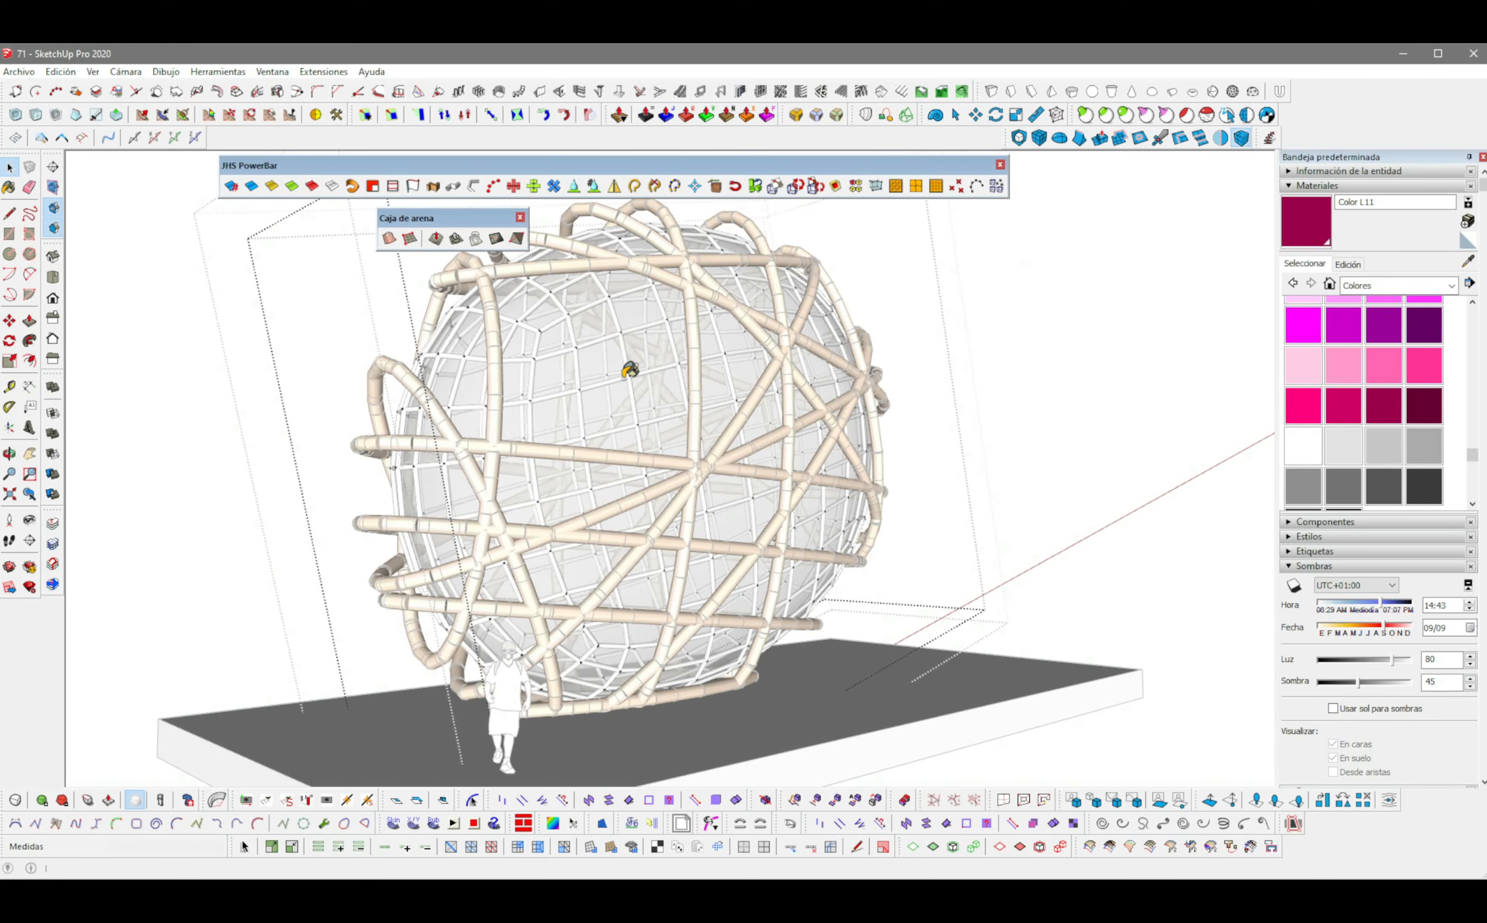
click(633, 378)
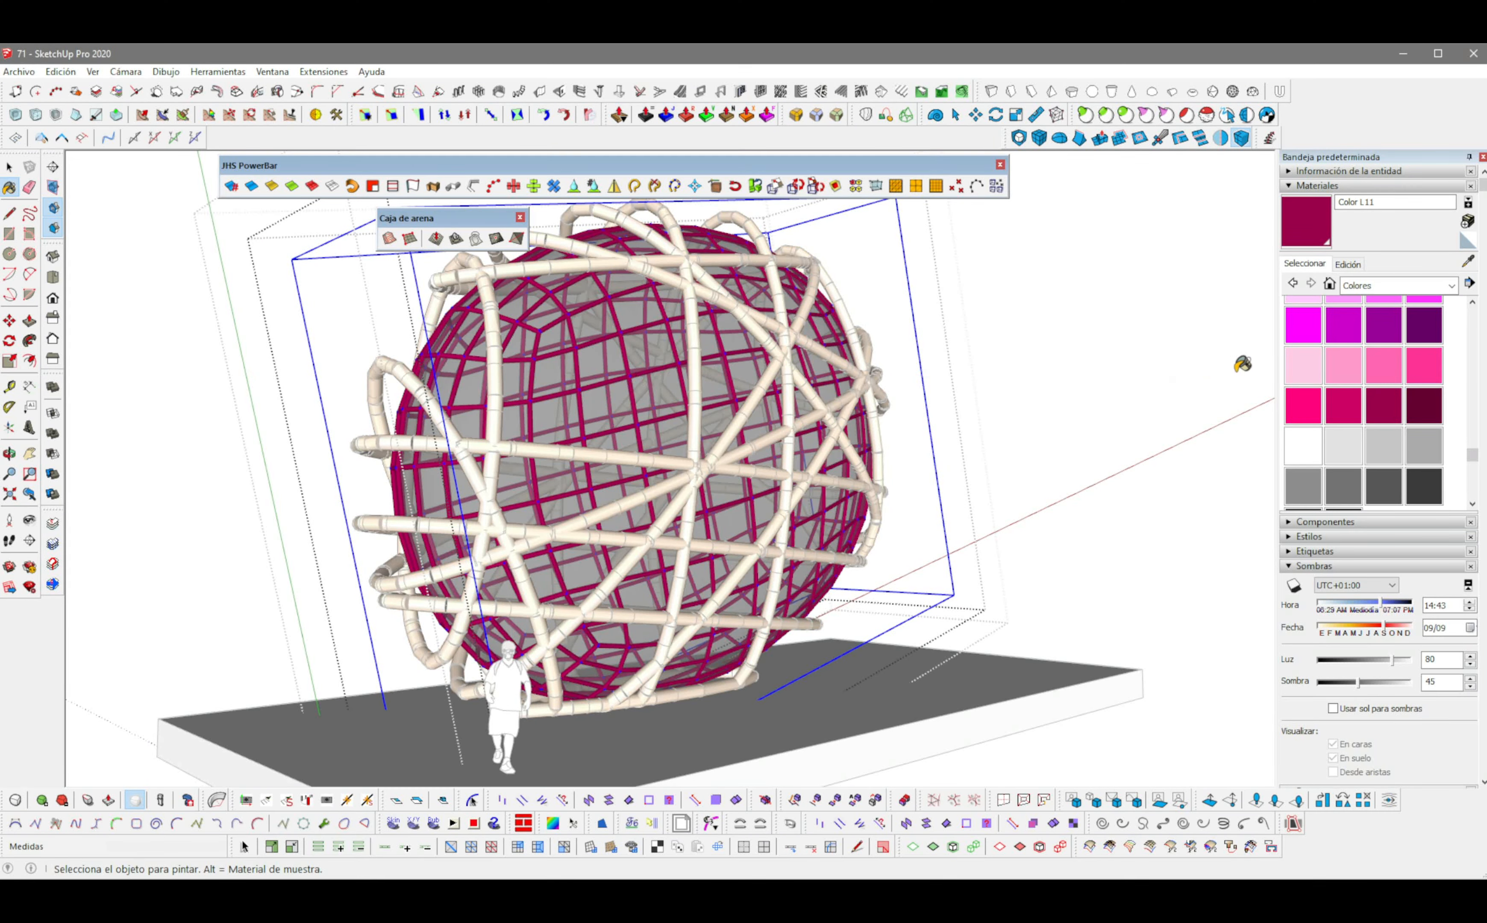
Step: Finish painting and close the nested shell and pavilion groups to return to the whole model
key(space)
click(934, 369)
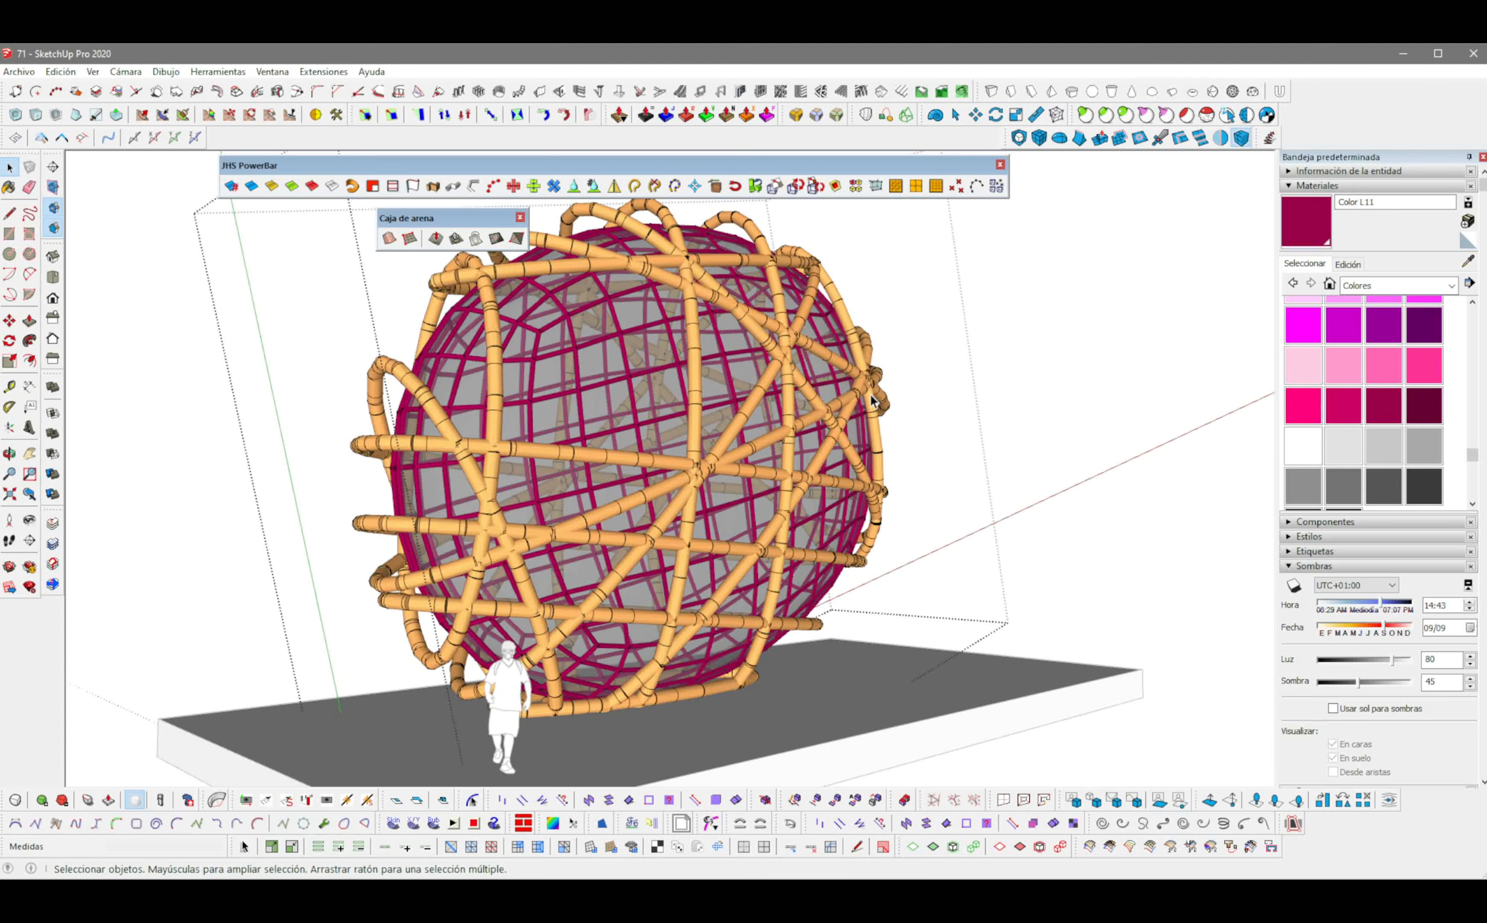
middle_drag(838, 408, 728, 436)
click(1117, 378)
middle_drag(885, 440, 726, 453)
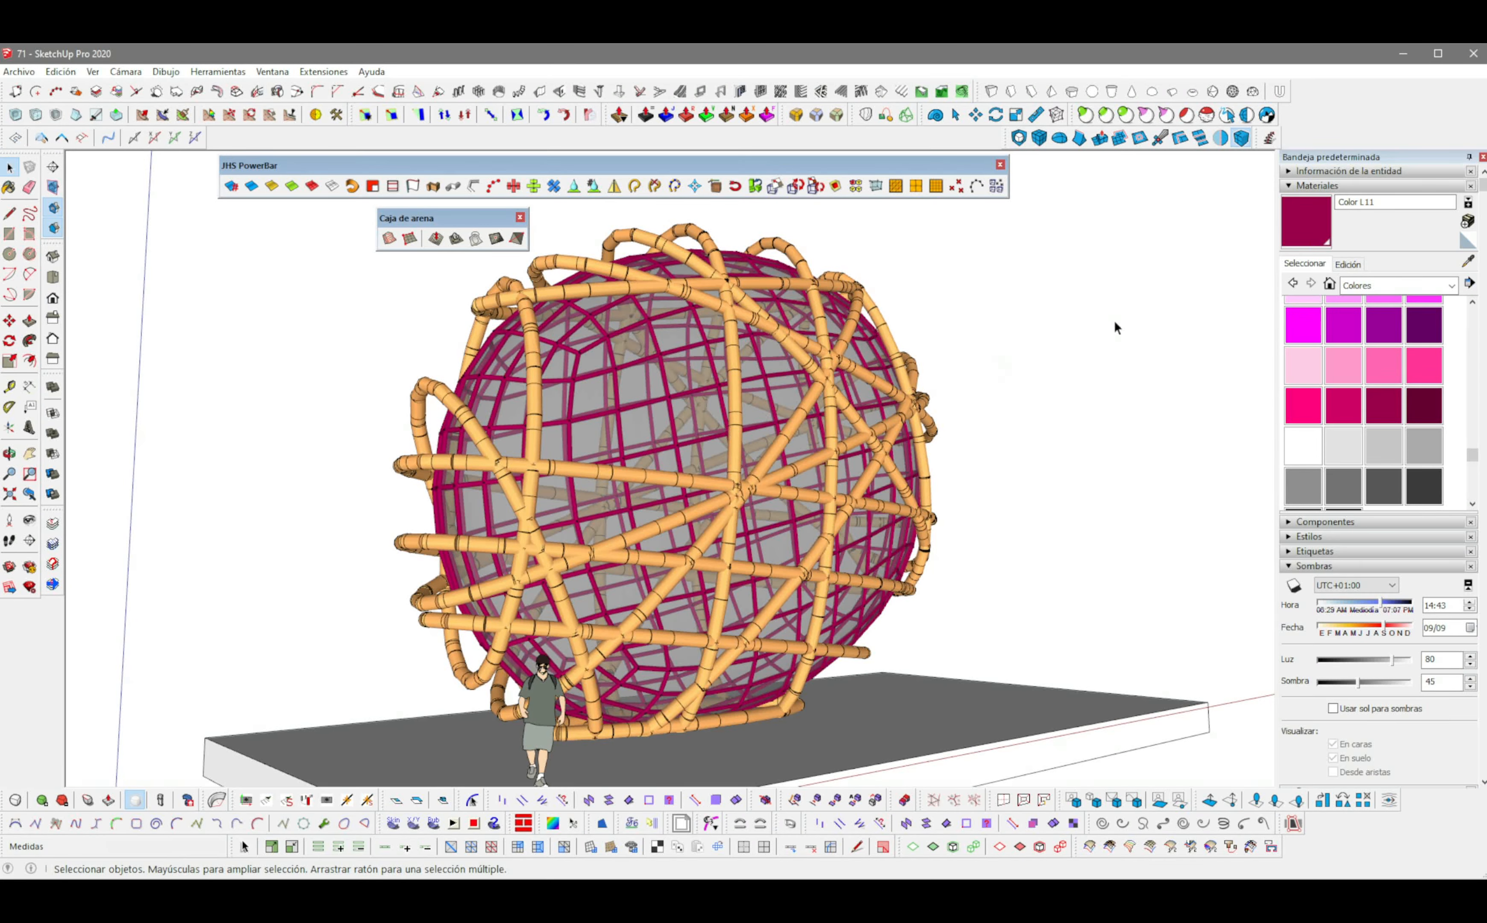
Step: Sample the outer lattice's material Color C03 and edit its colour to a salmon orange on the colour wheel
key(b)
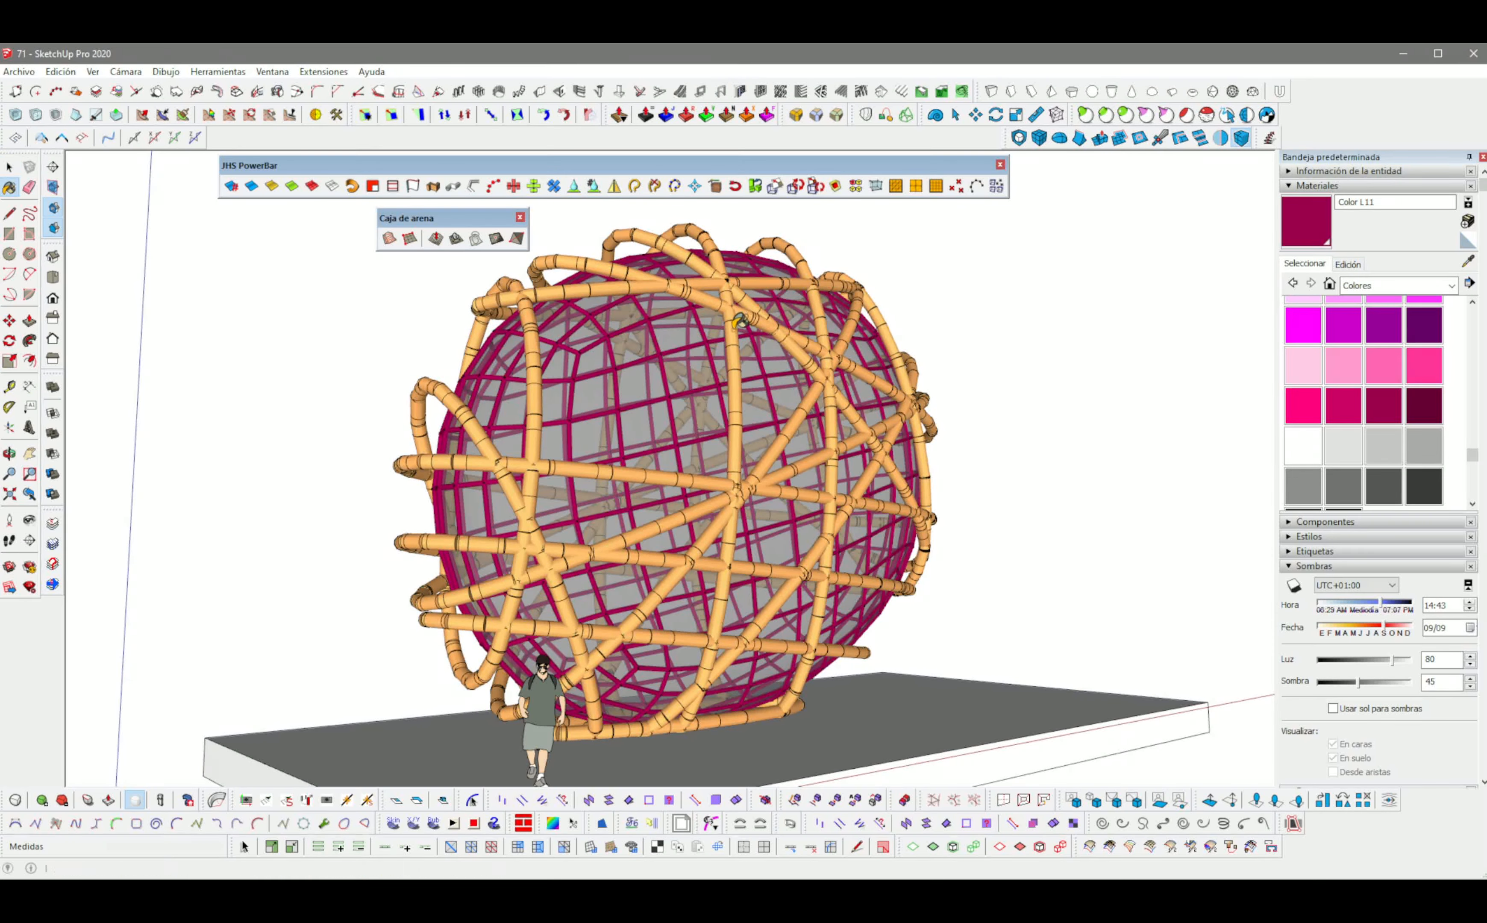
alt+click(735, 331)
click(1349, 265)
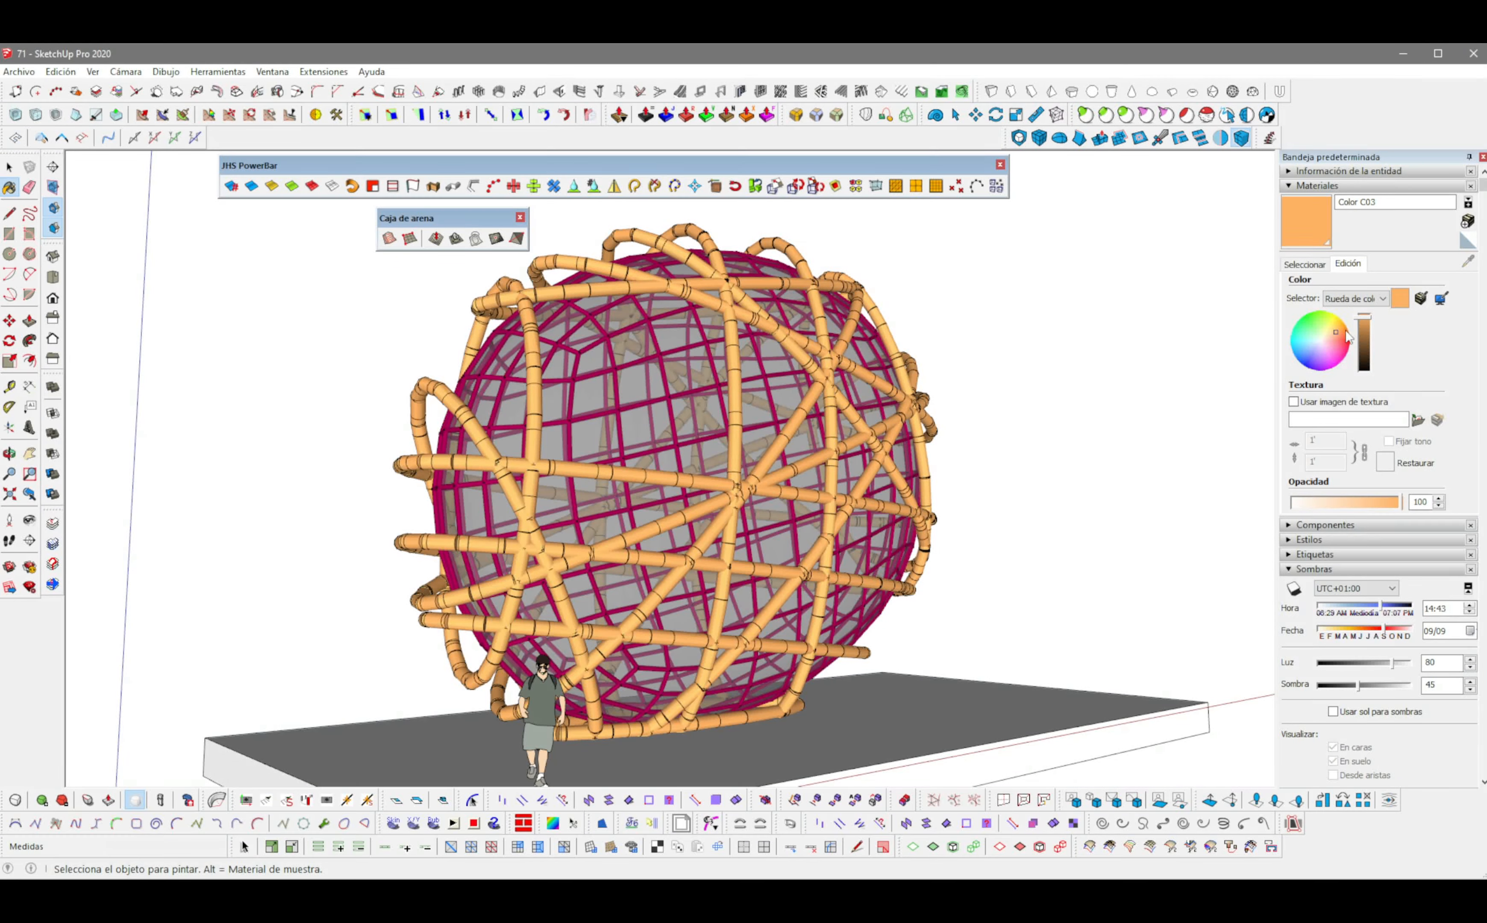
drag(1337, 349, 1307, 347)
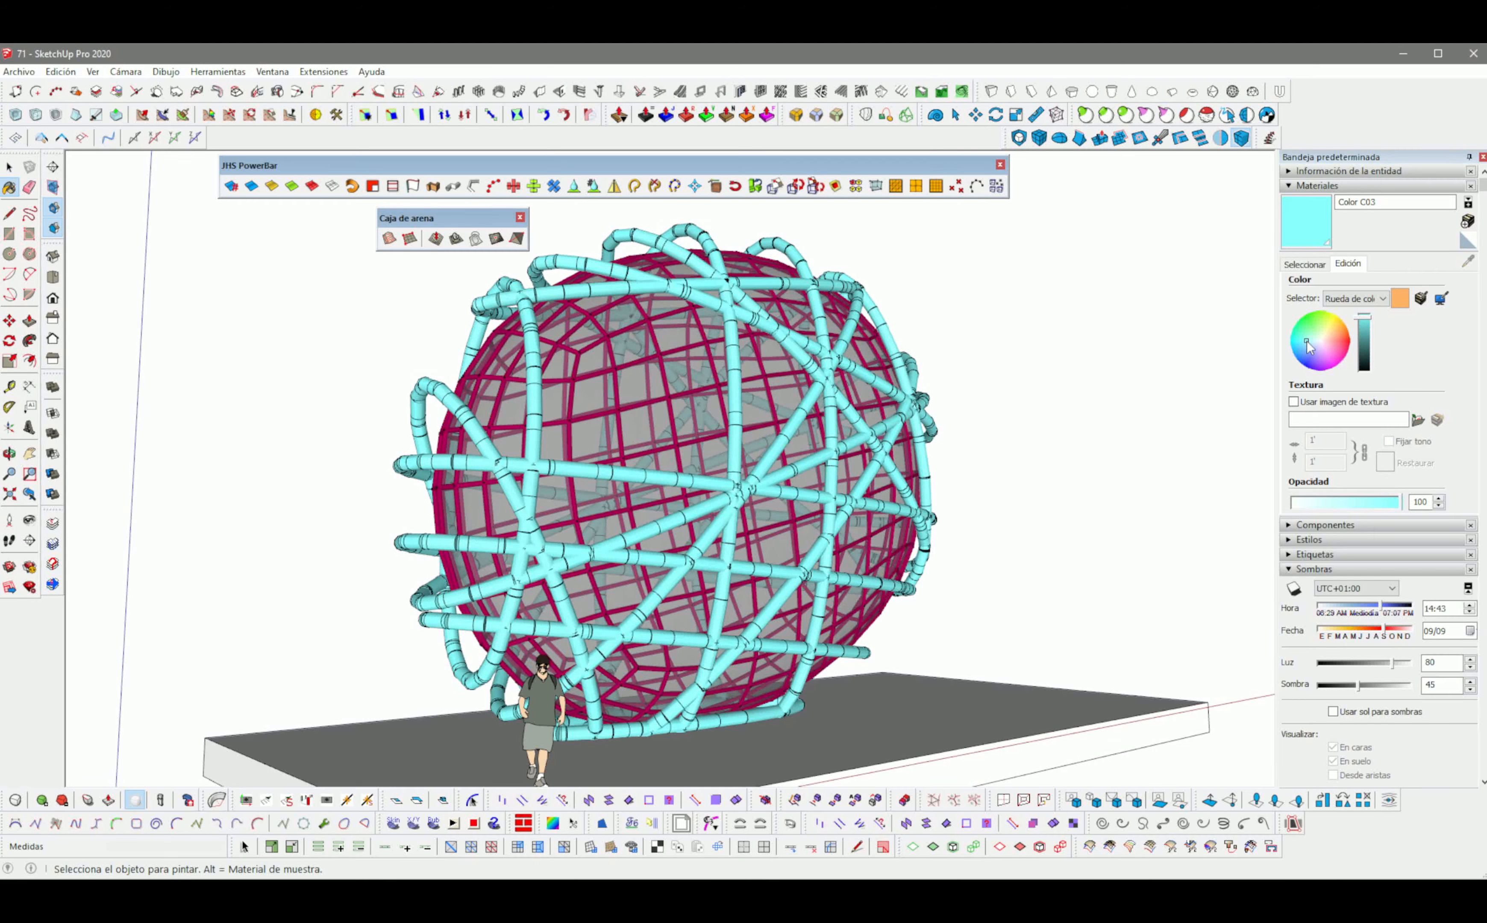
drag(1312, 341, 1338, 340)
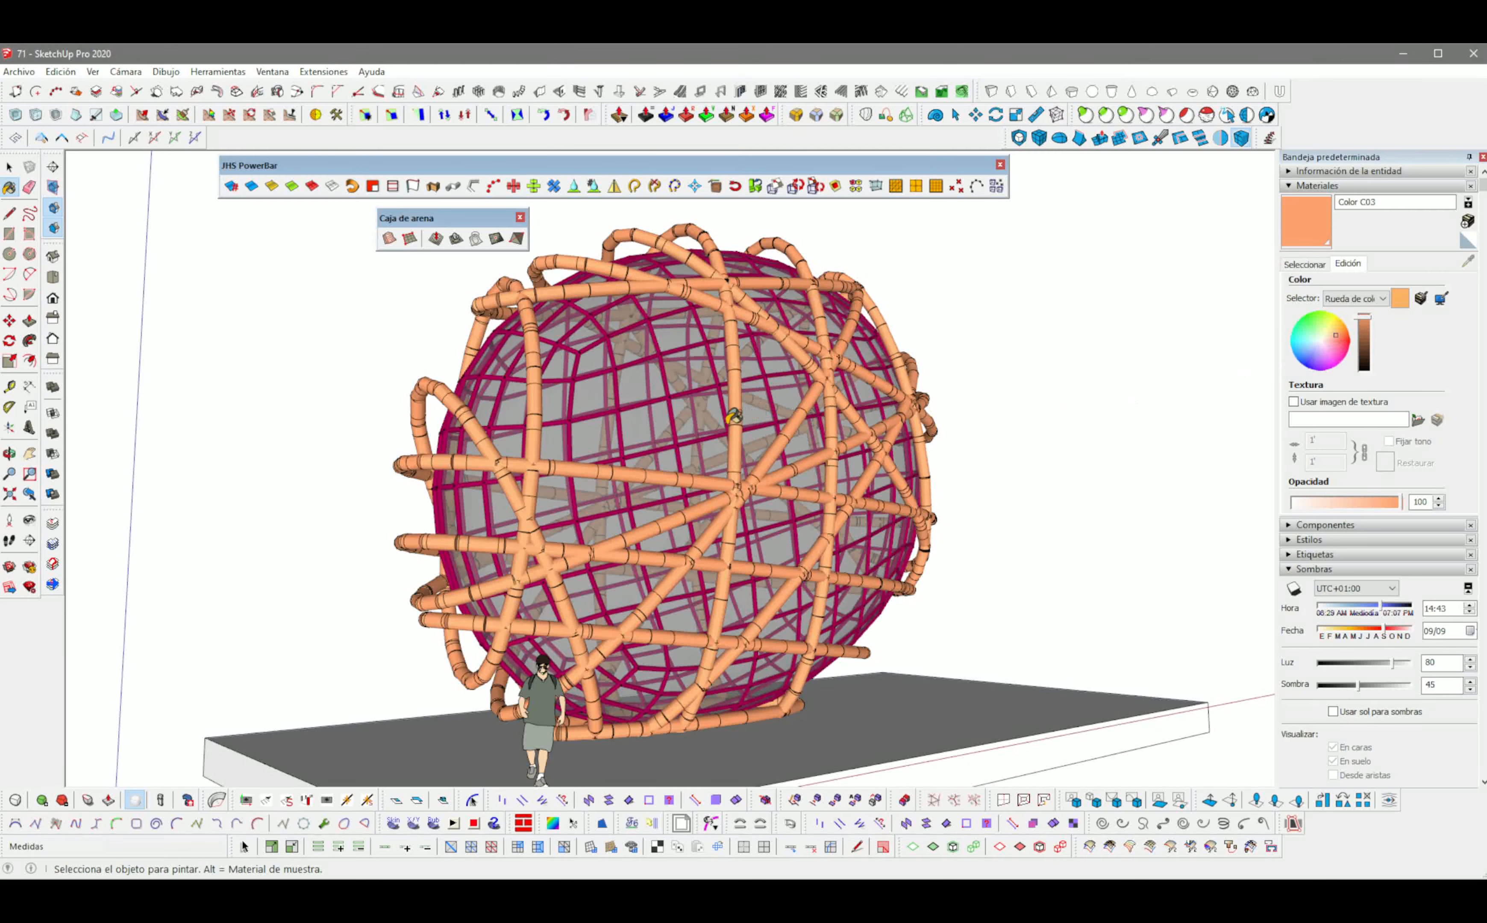
Step: Sample the shell grid's material Color L11 and edit its colour to a teal blue
key(alt)
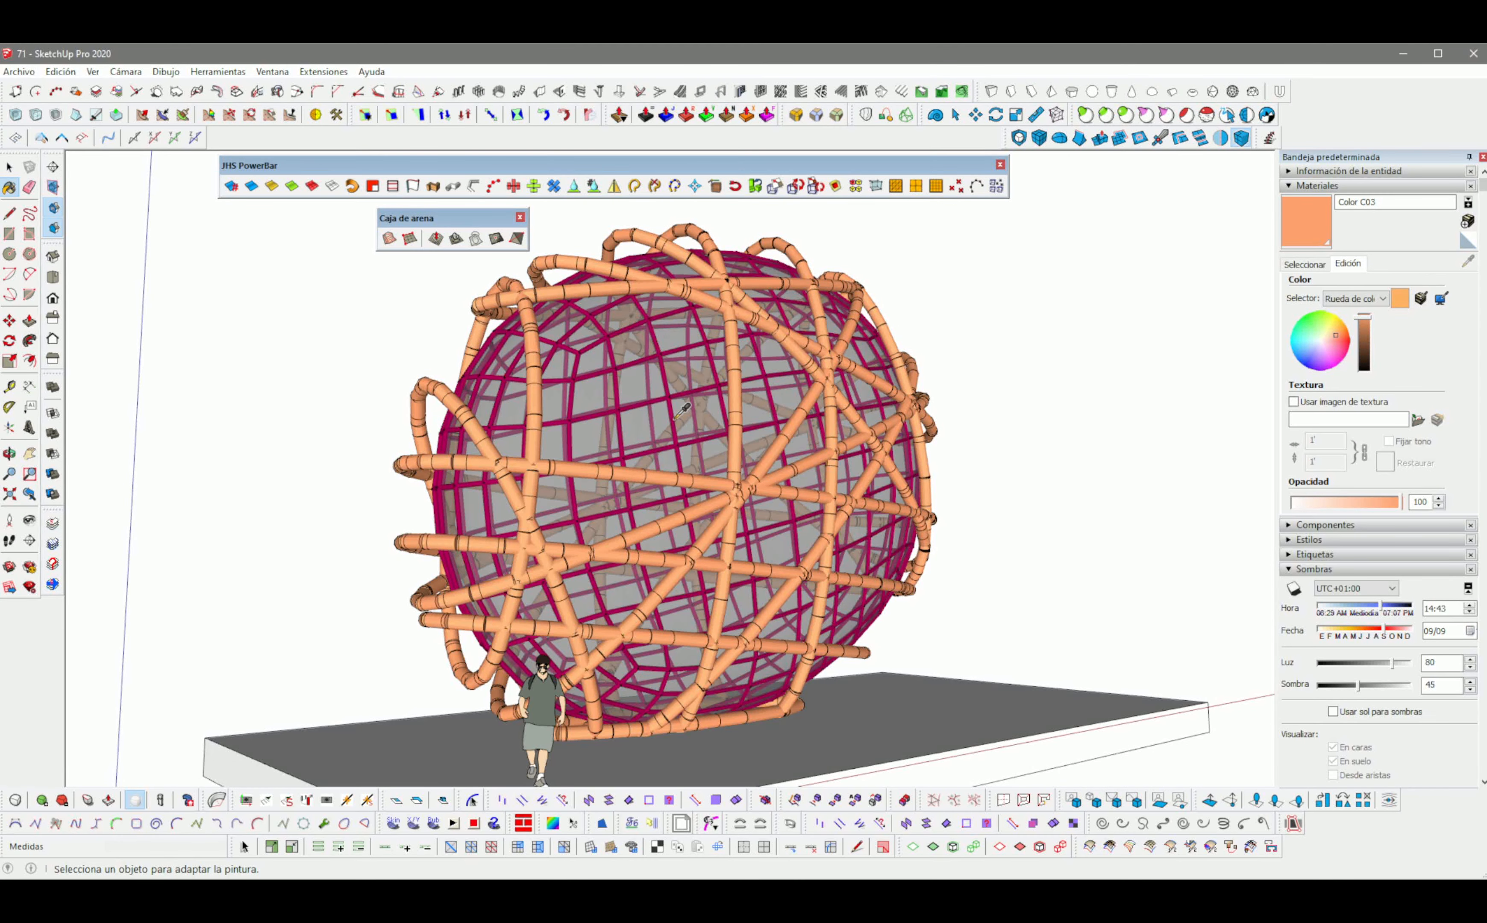
alt+click(676, 418)
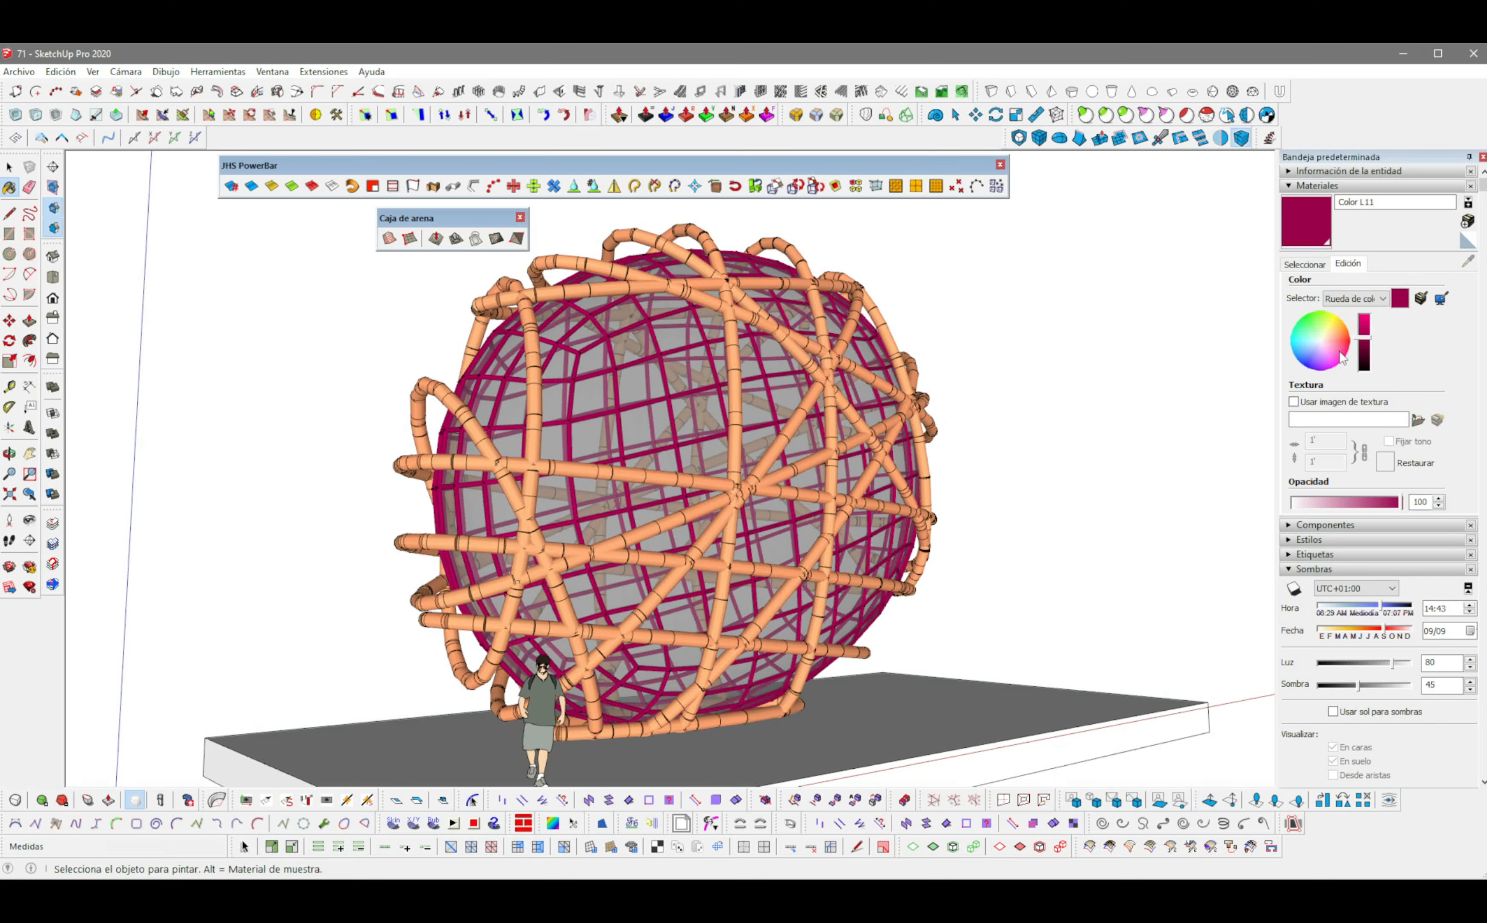
mouse_move(1328, 352)
mouse_down()
mouse_move(1305, 346)
mouse_move(1308, 359)
mouse_up()
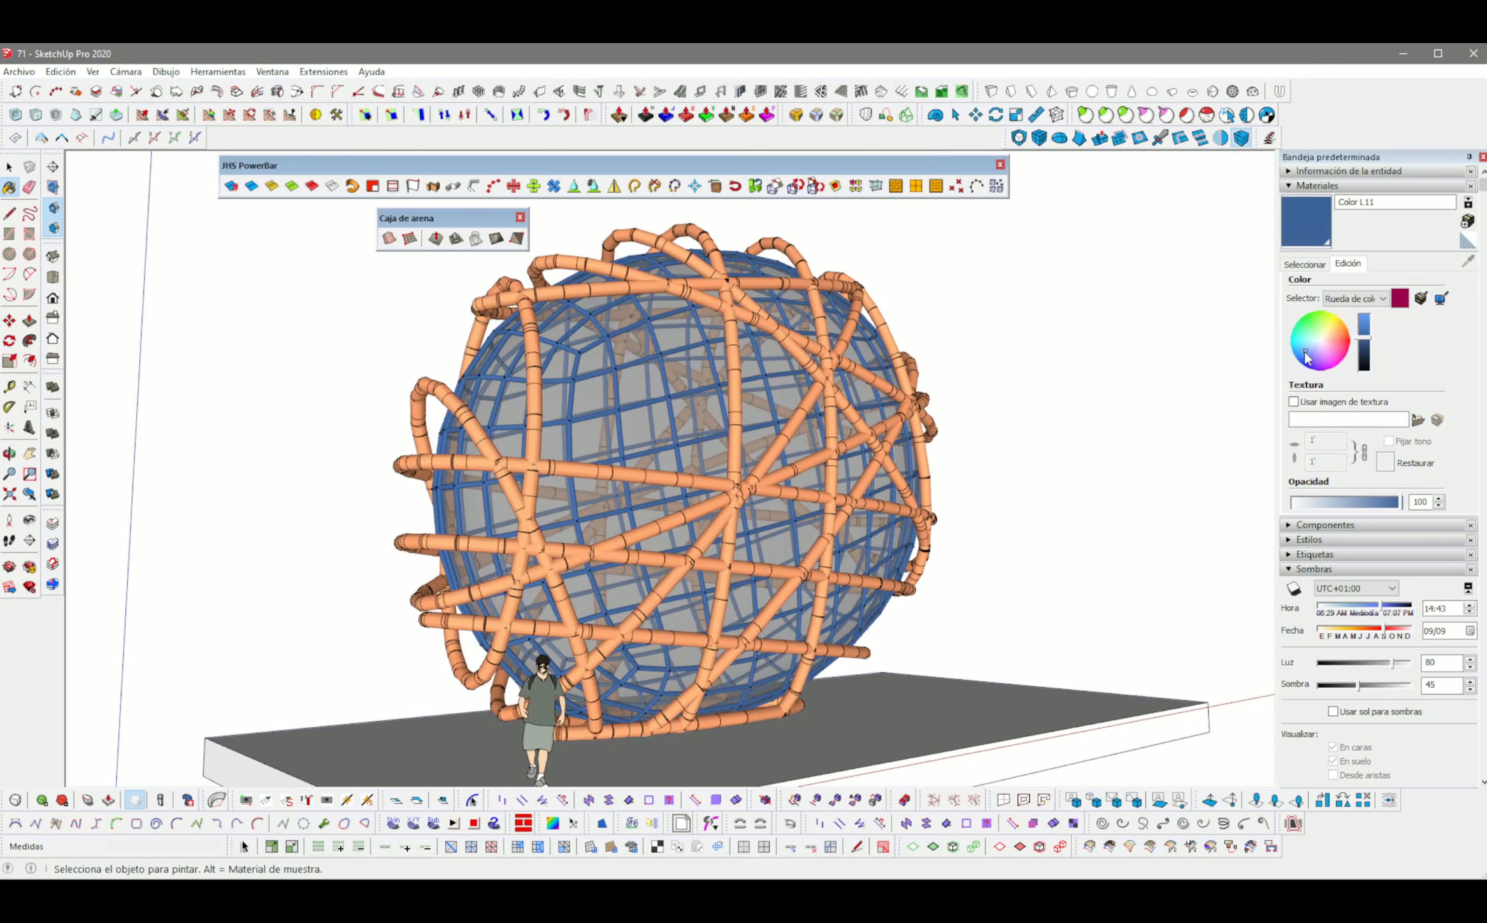
drag(1291, 357, 1293, 352)
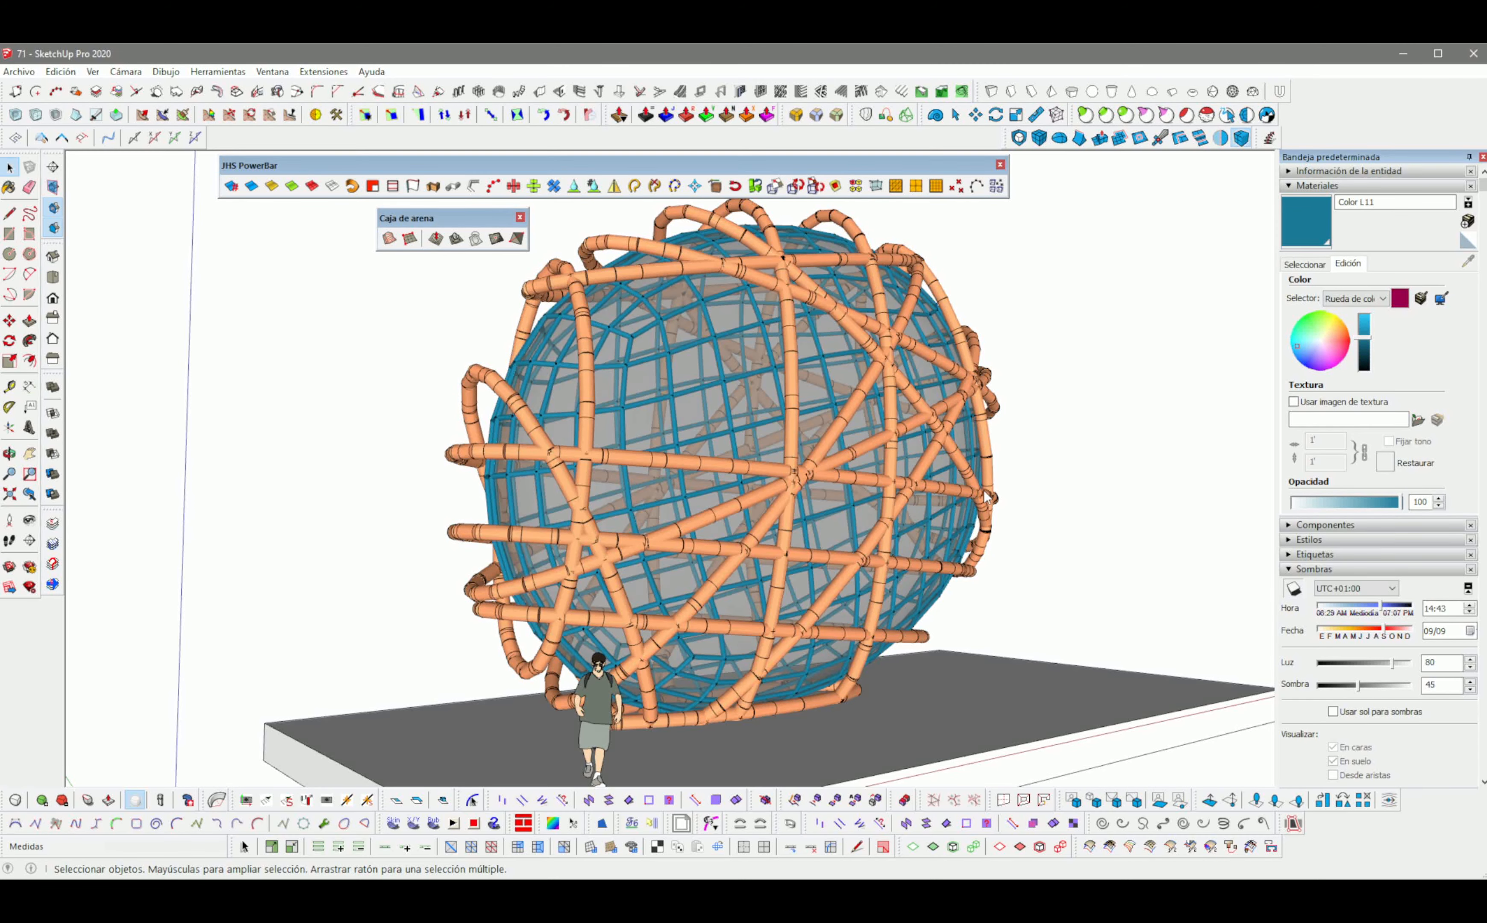
Step: Turn on shadows on faces and ground, and toggle the edge display in the current style's edge settings
middle_drag(927, 528, 913, 507)
click(1329, 266)
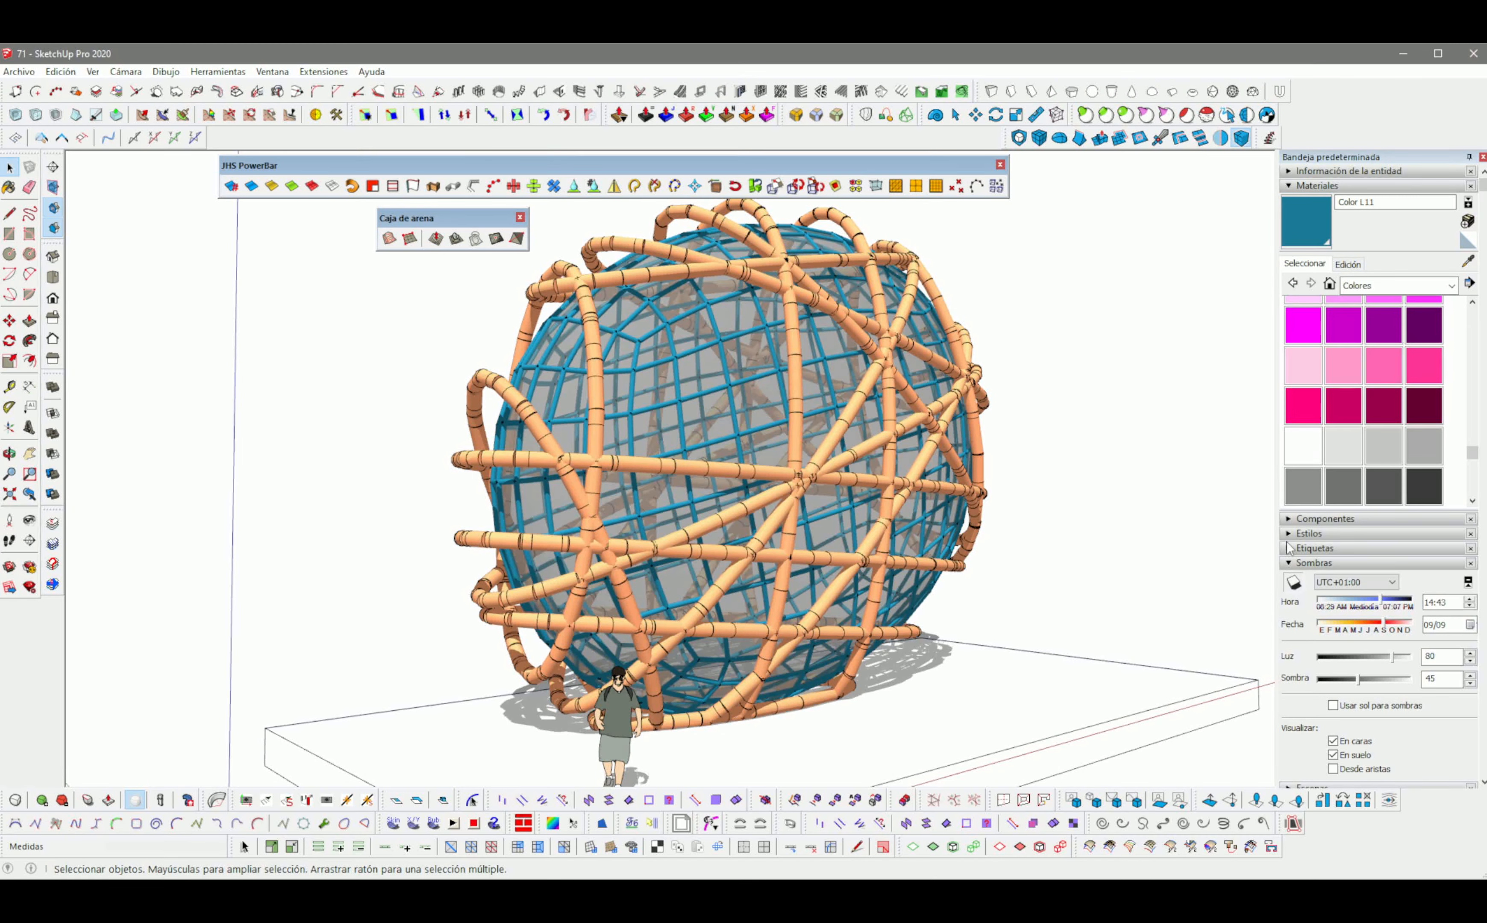
click(1303, 533)
click(1348, 611)
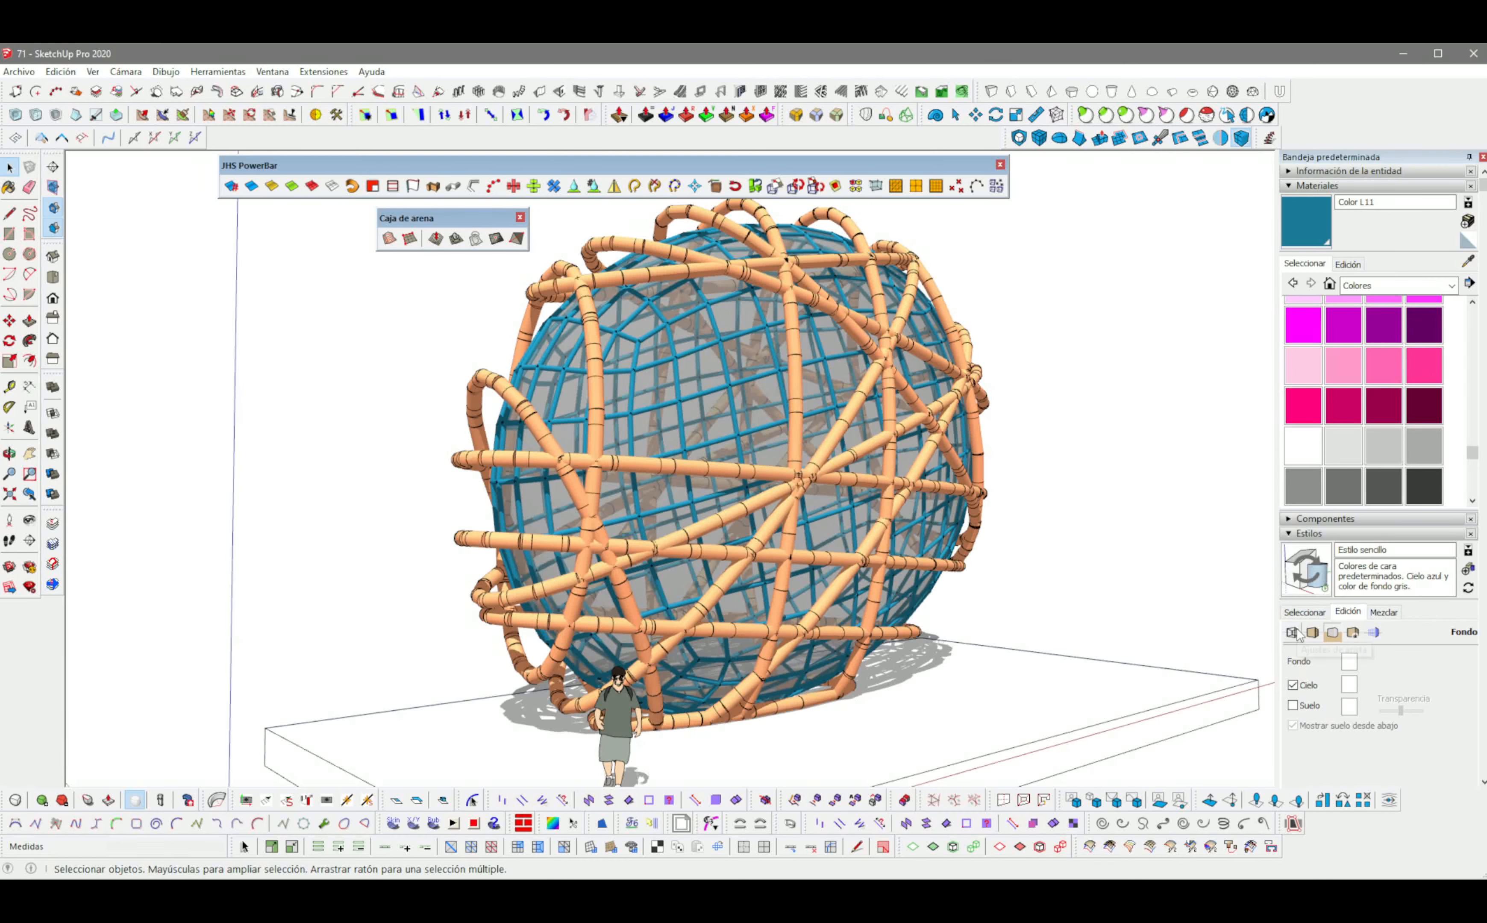
click(1293, 633)
click(1292, 655)
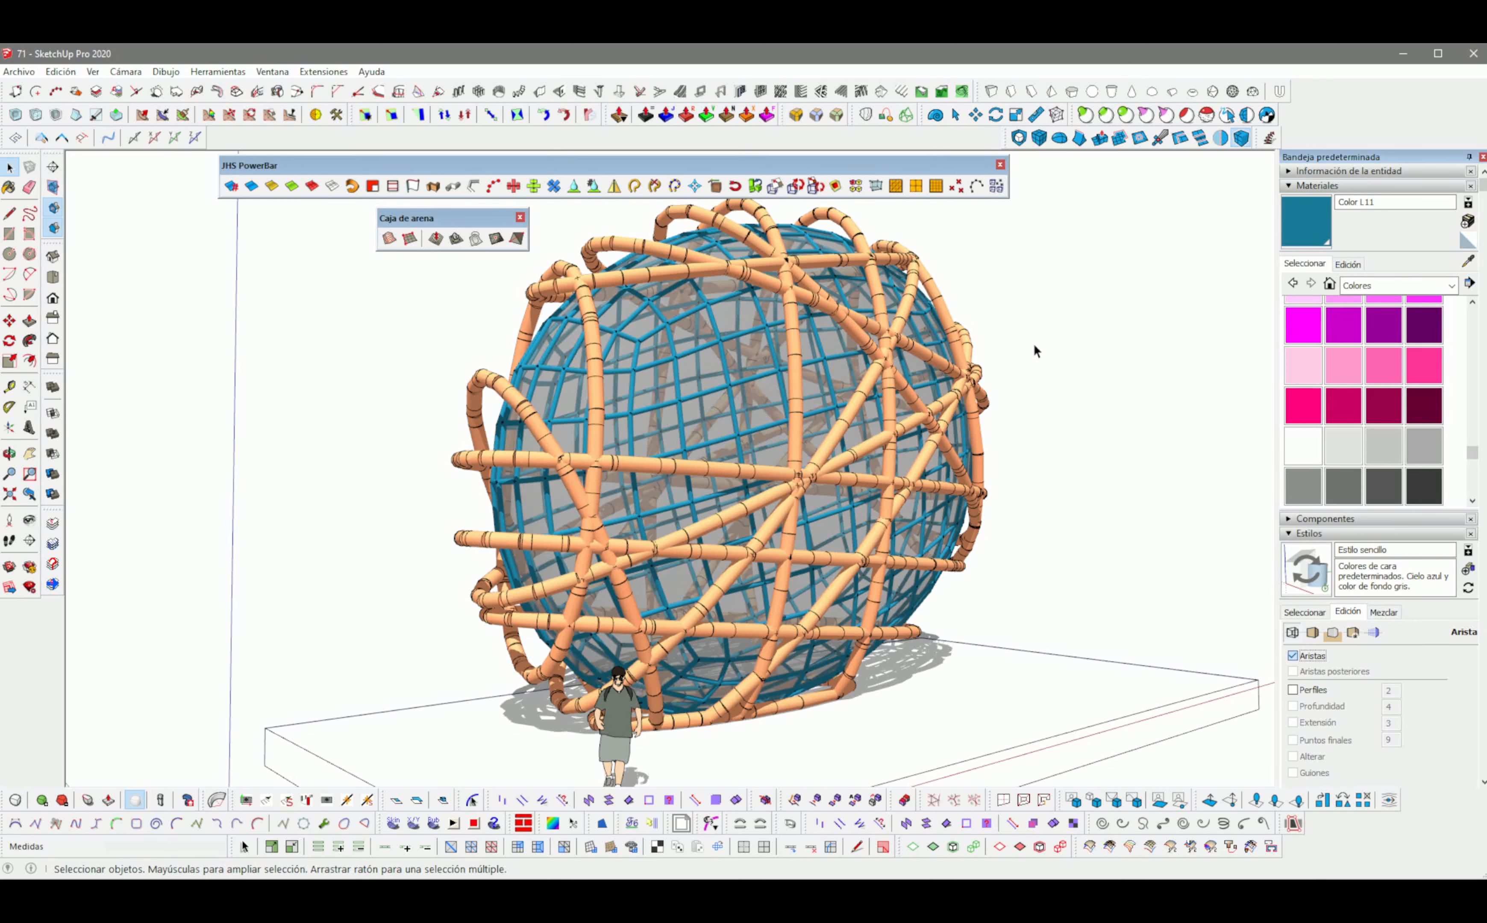
middle_drag(1034, 350, 780, 529)
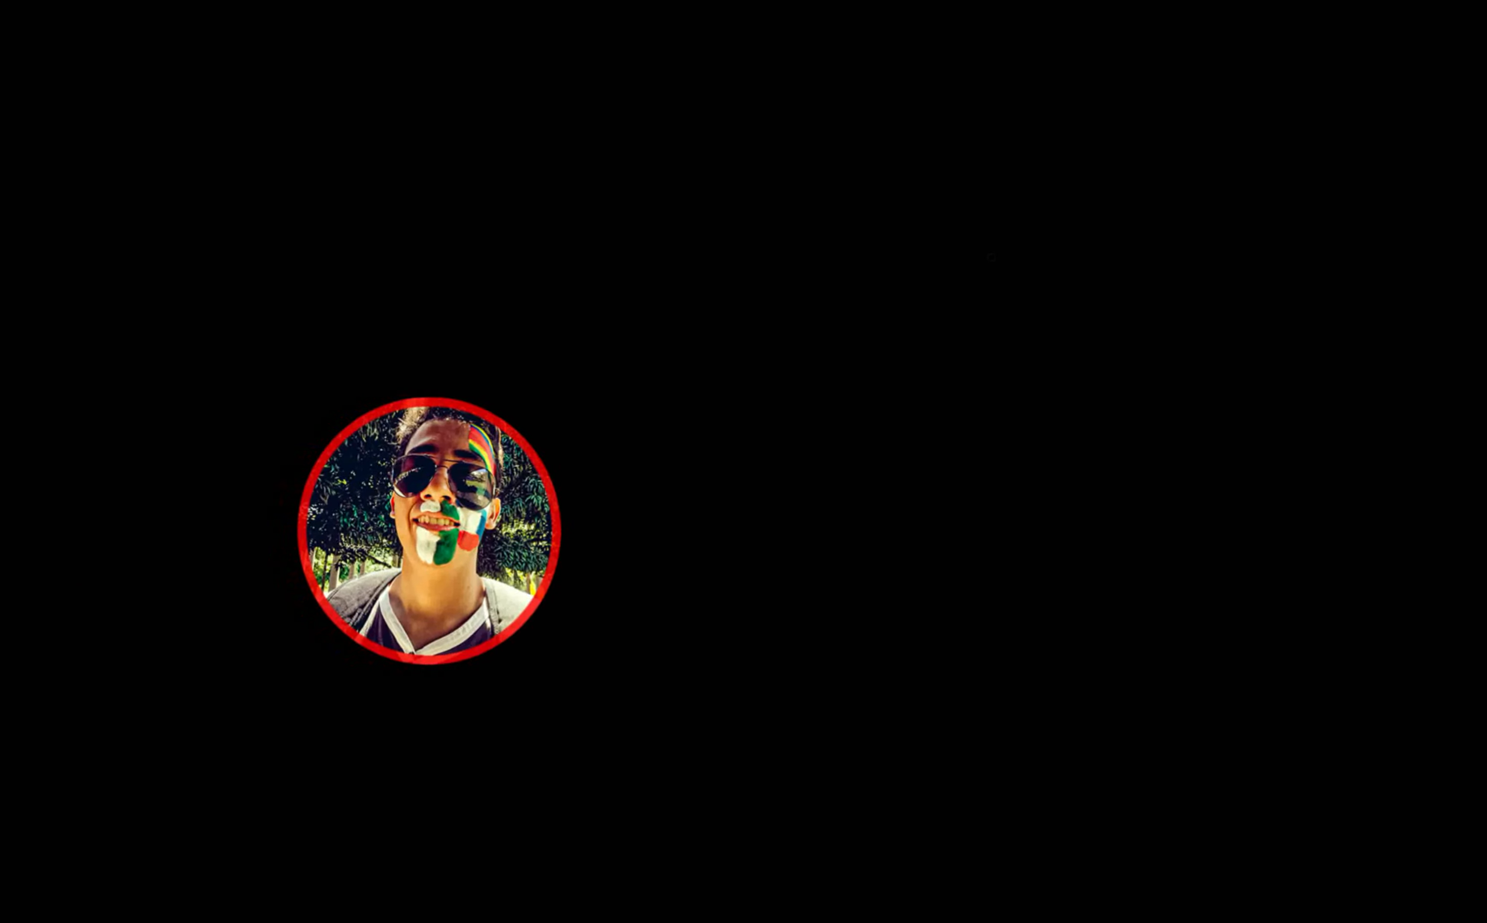